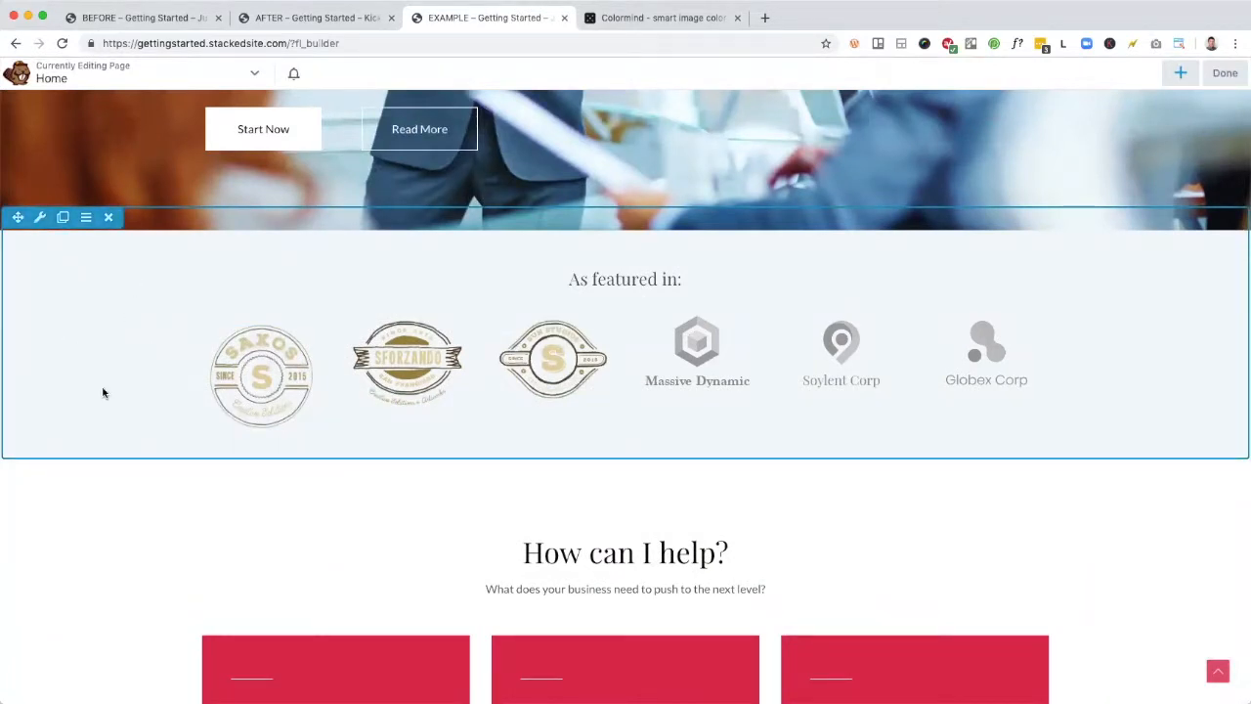
Step: Look through the Home page sections between the featured logos and the "Who is Brad?" block
scroll(103, 393, down, 5)
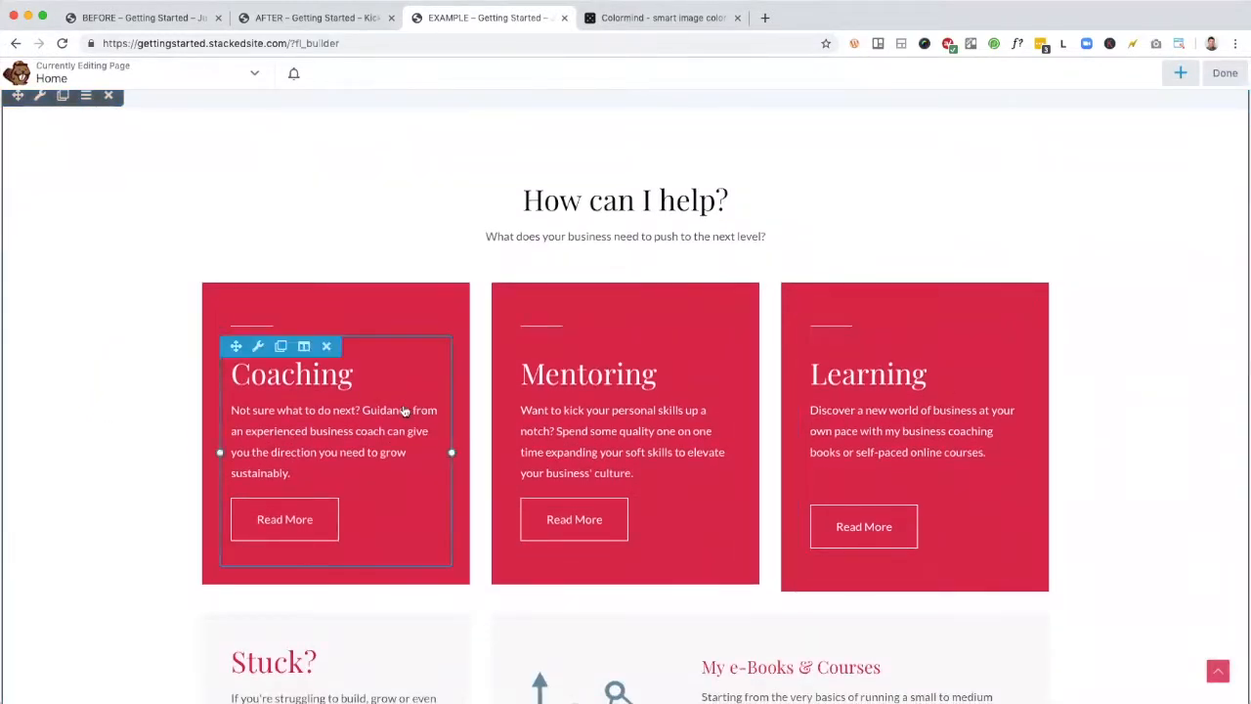
scroll(425, 410, down, 4)
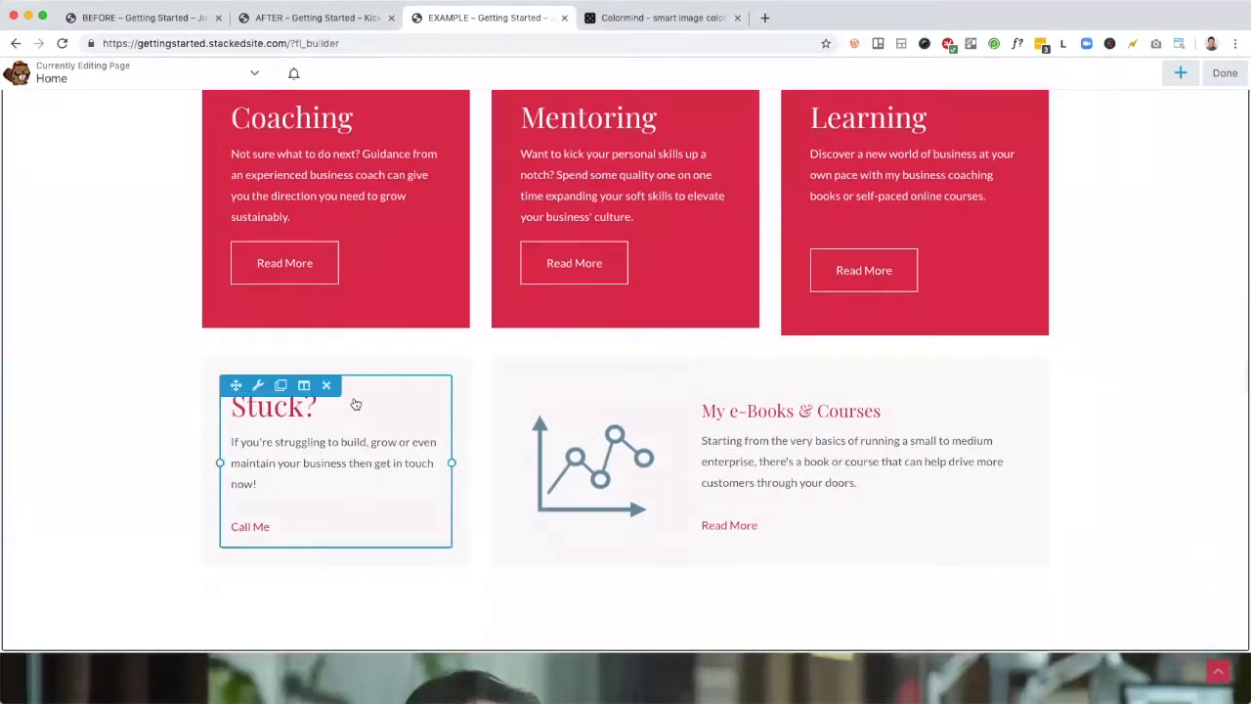
scroll(286, 417, down, 2)
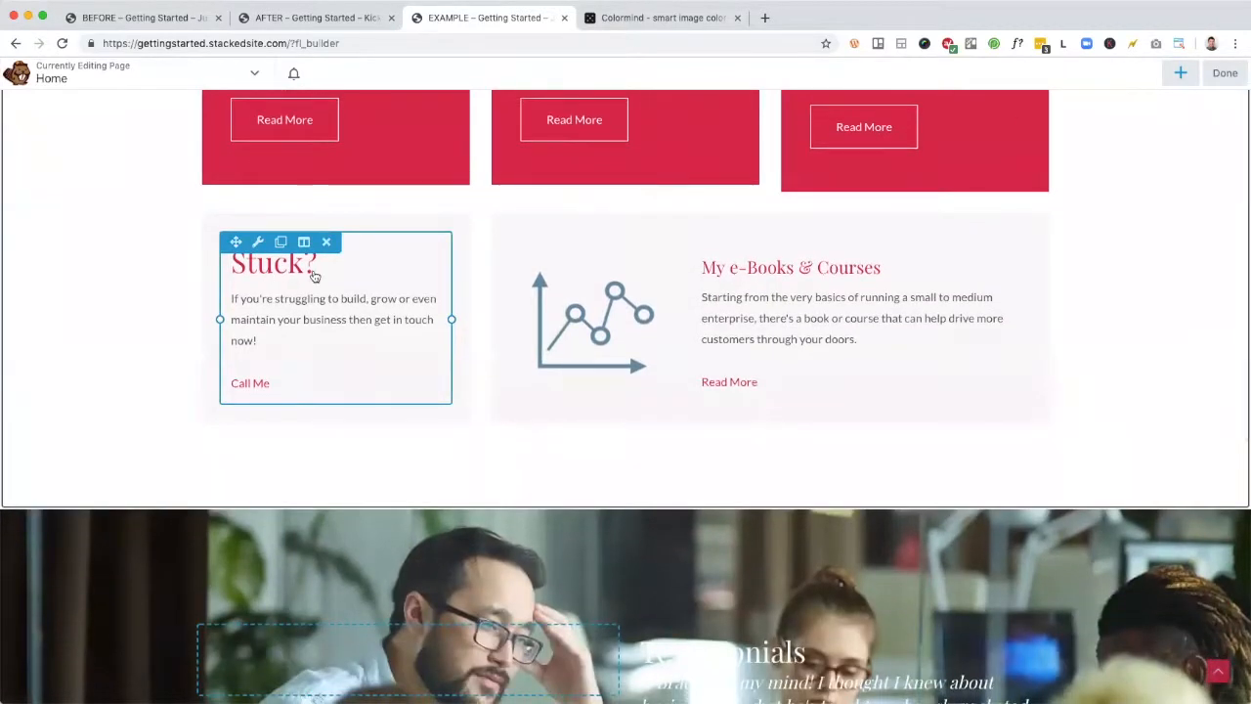
scroll(187, 283, down, 10)
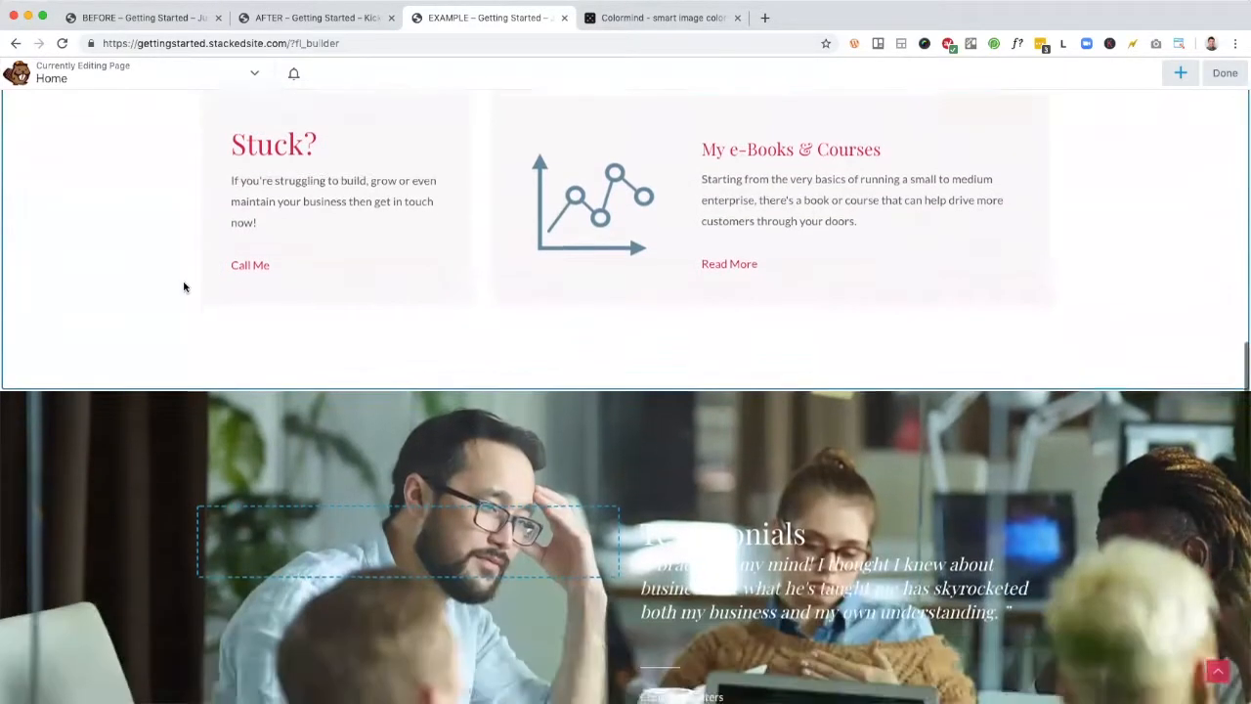
scroll(184, 285, down, 9)
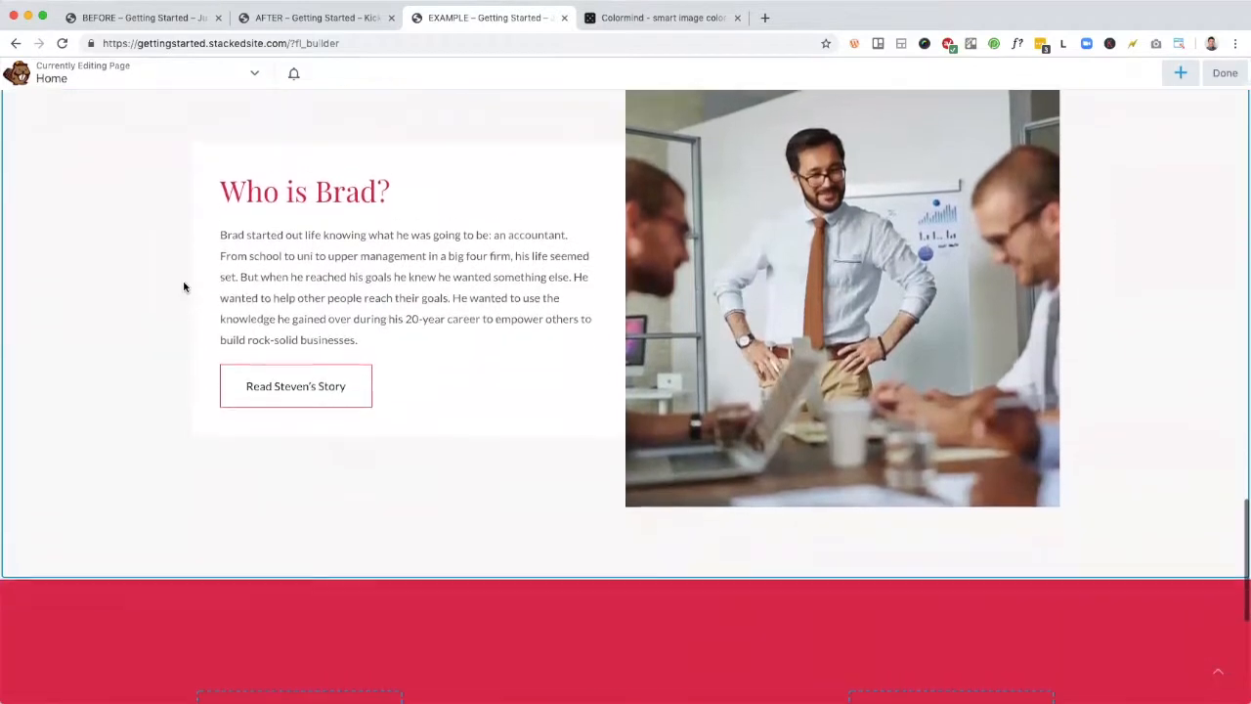
scroll(184, 286, up, 20)
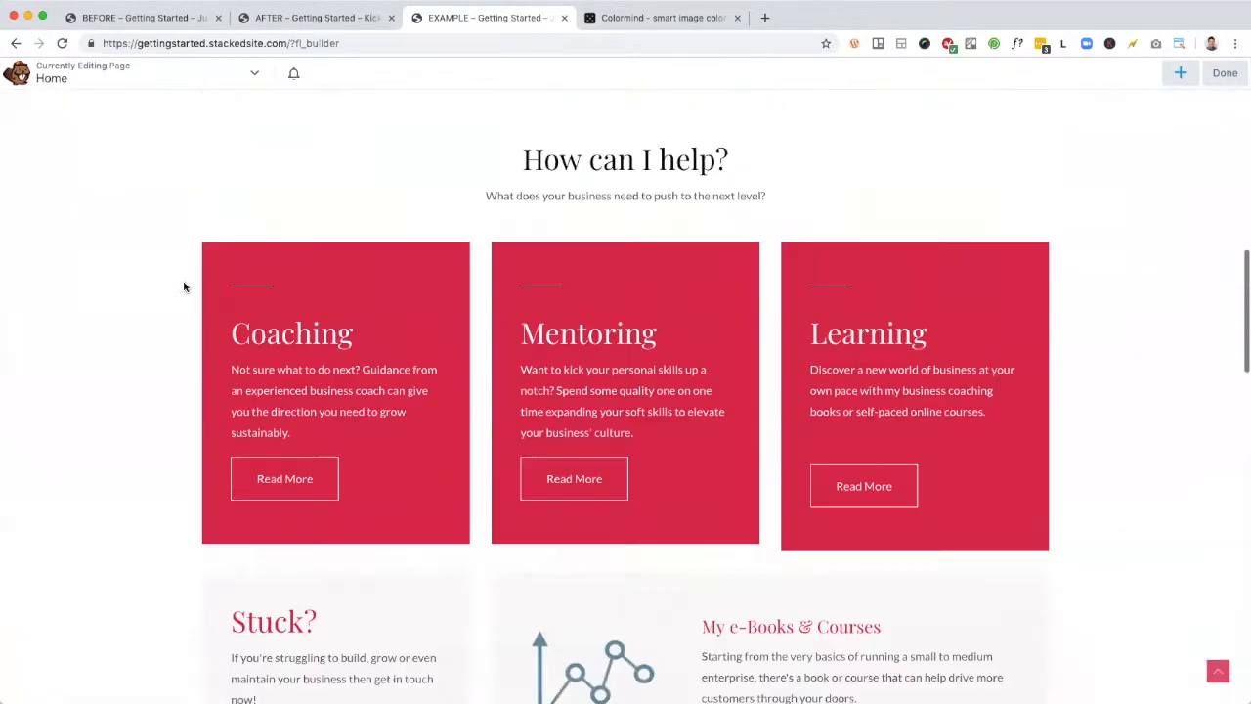
scroll(183, 285, down, 1)
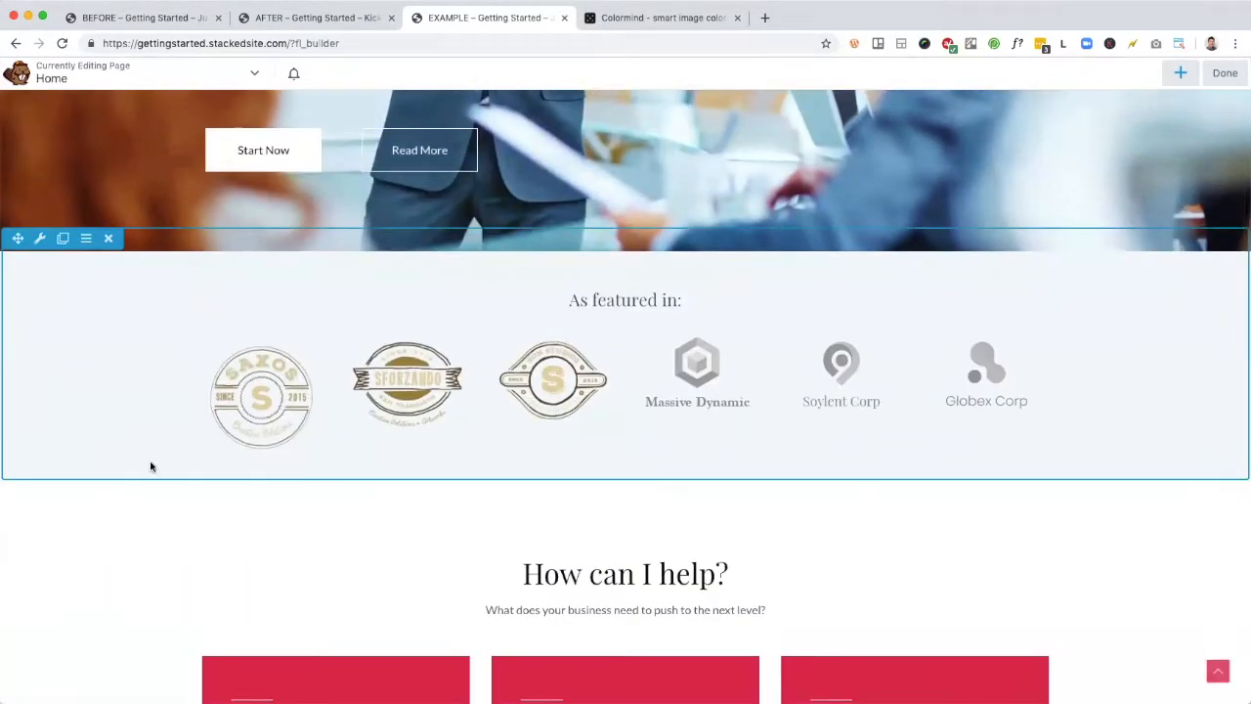
Step: Open the background color picker in the row settings of the "As featured in:" section
click(39, 239)
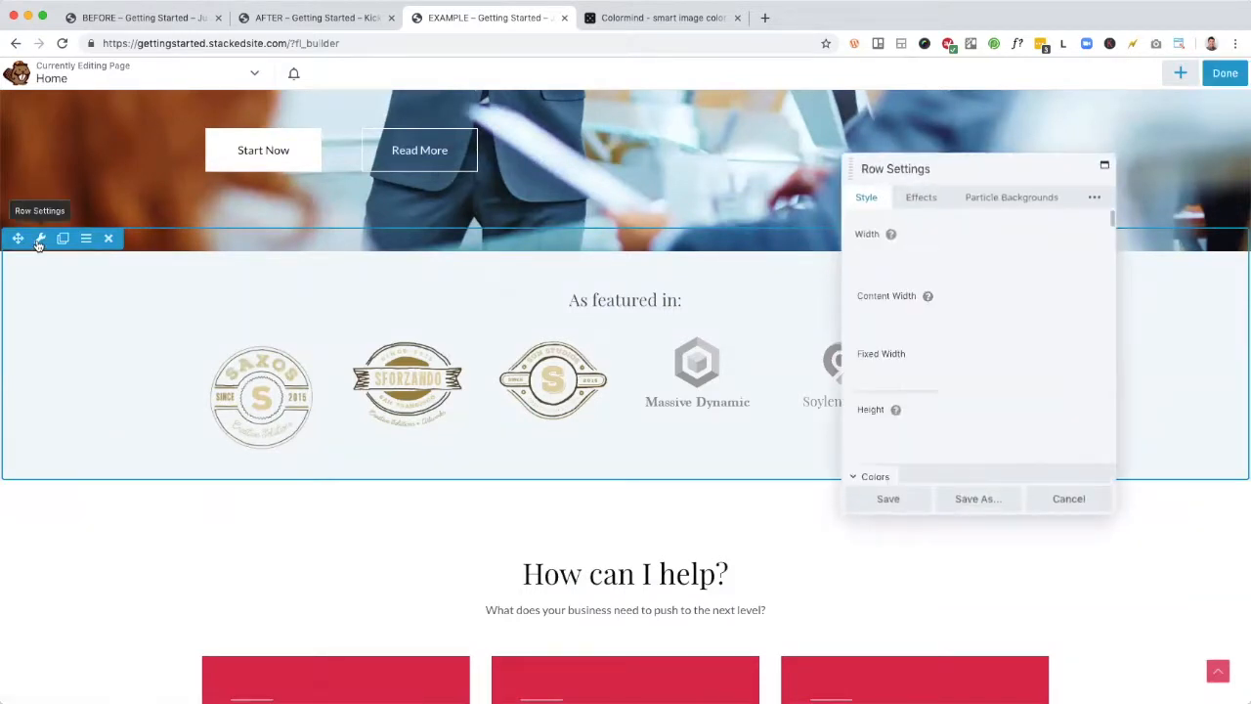
scroll(1036, 361, down, 3)
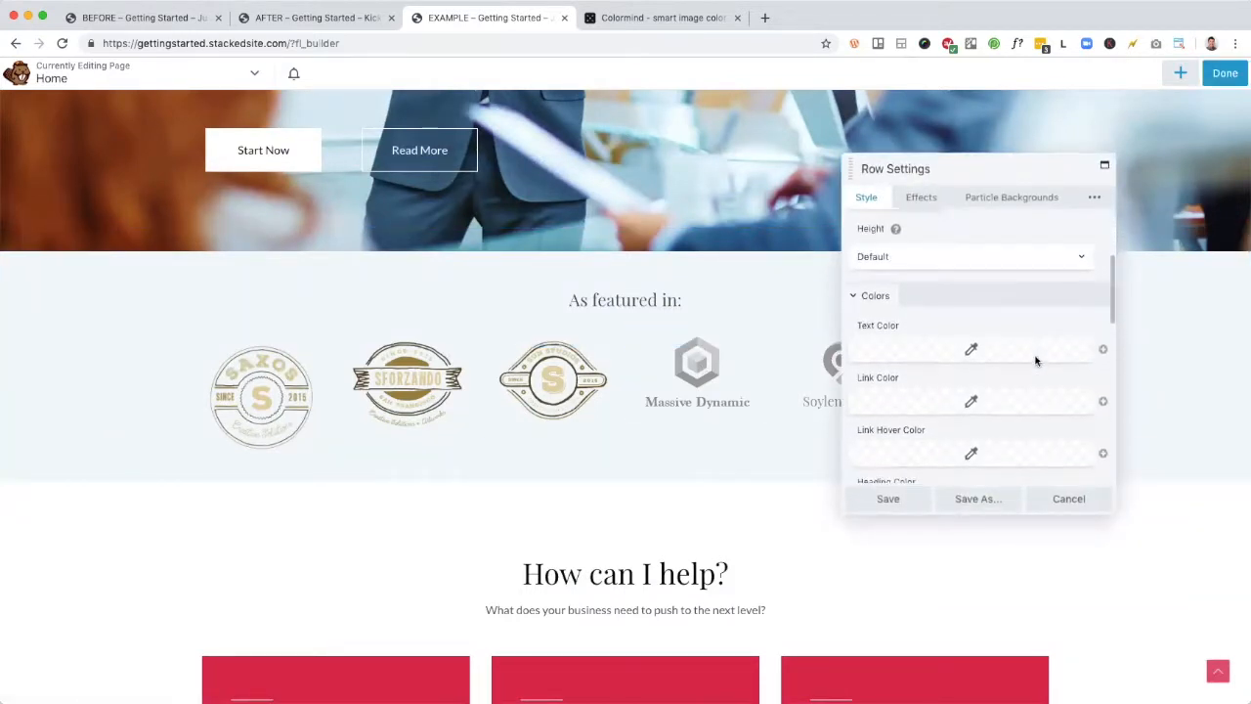
scroll(1036, 360, down, 5)
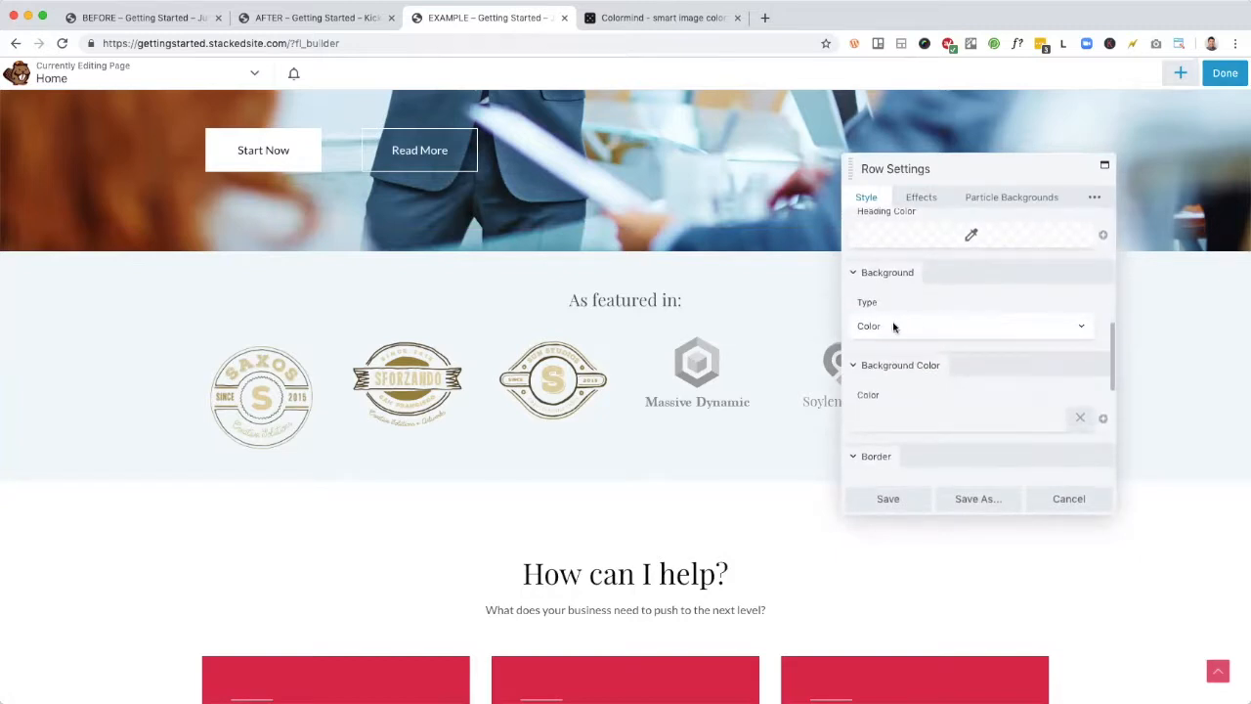
click(928, 426)
Step: Try several grey tones as the "As featured in:" row's background color, ending on #c0bfc9
drag(970, 524, 895, 514)
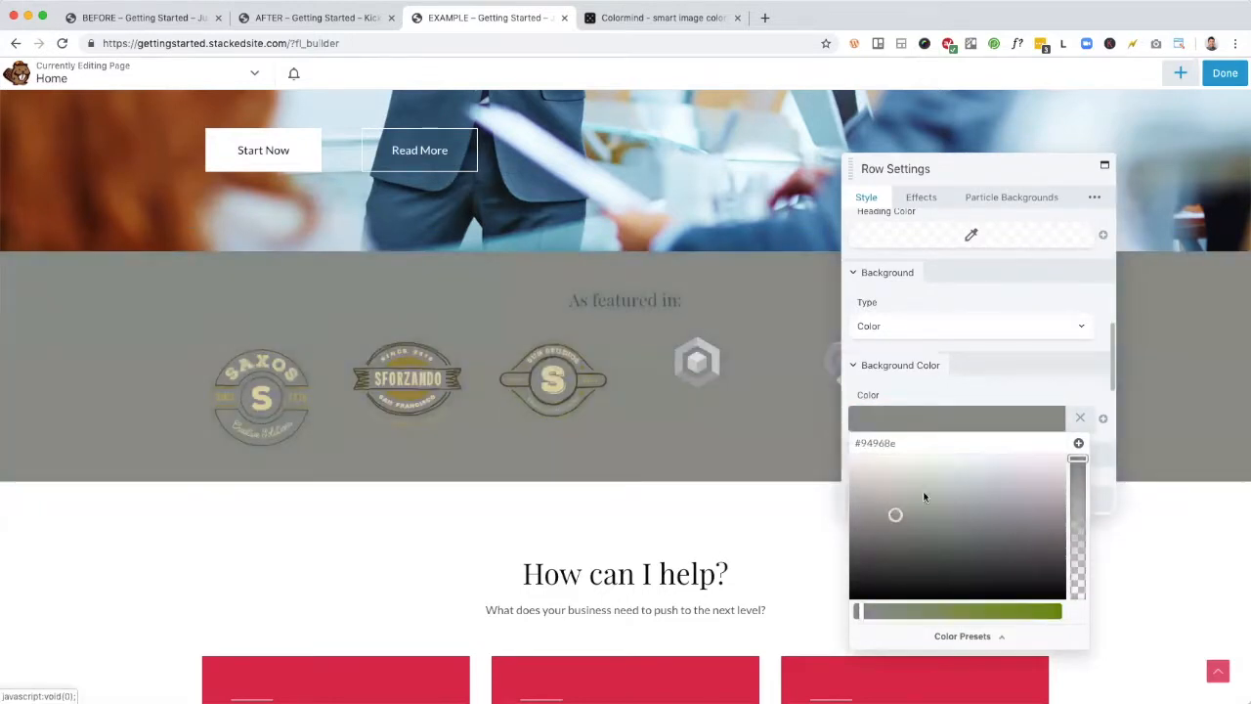
click(969, 480)
click(997, 486)
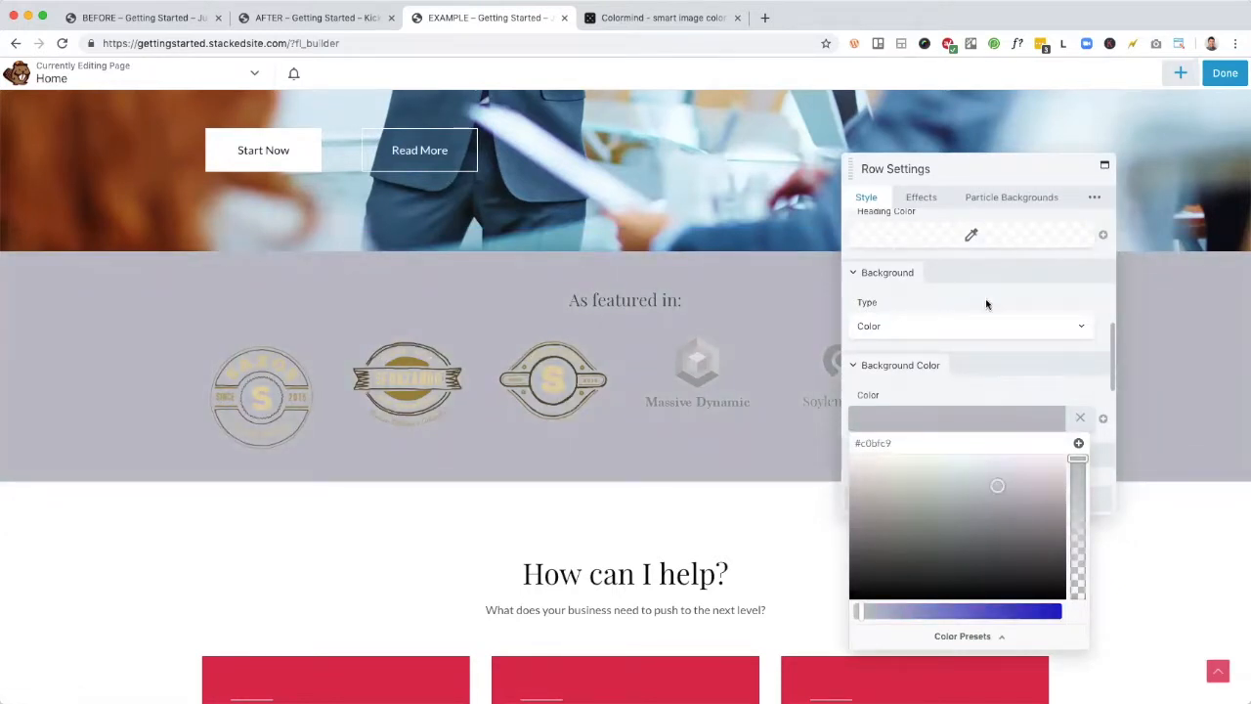
Step: Check the saved color presets of the background color picker and return to the picker
click(972, 637)
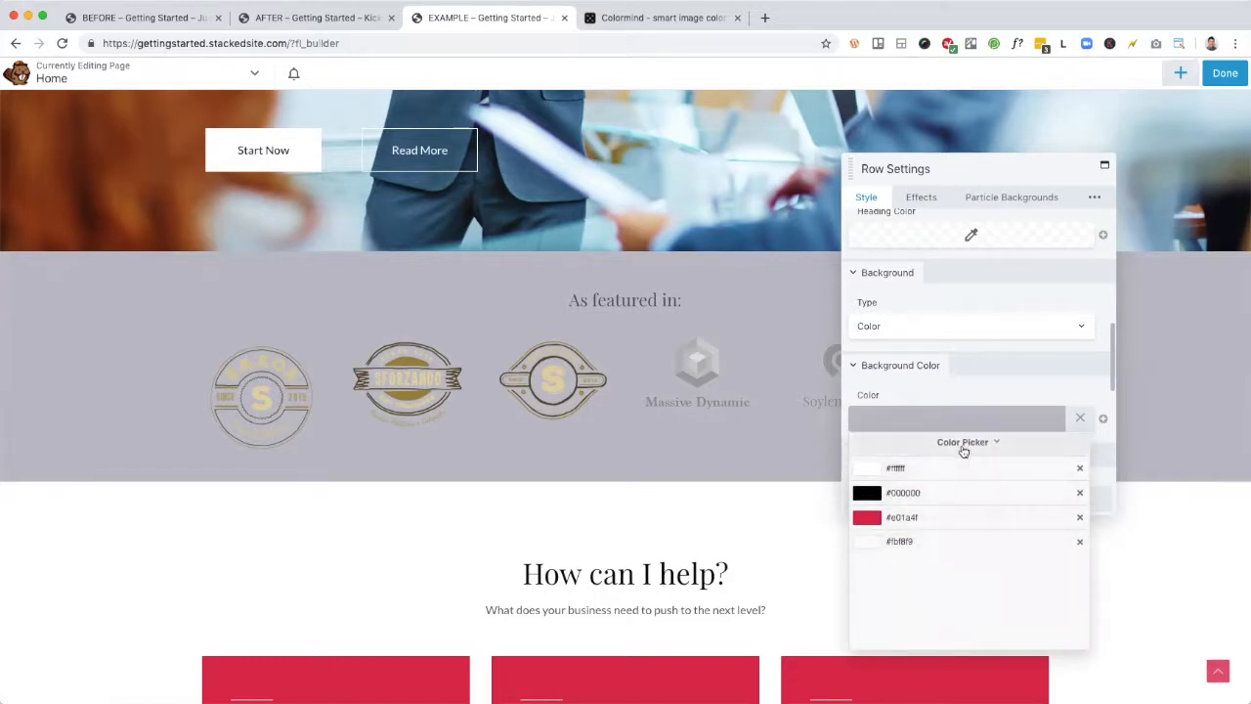
click(974, 446)
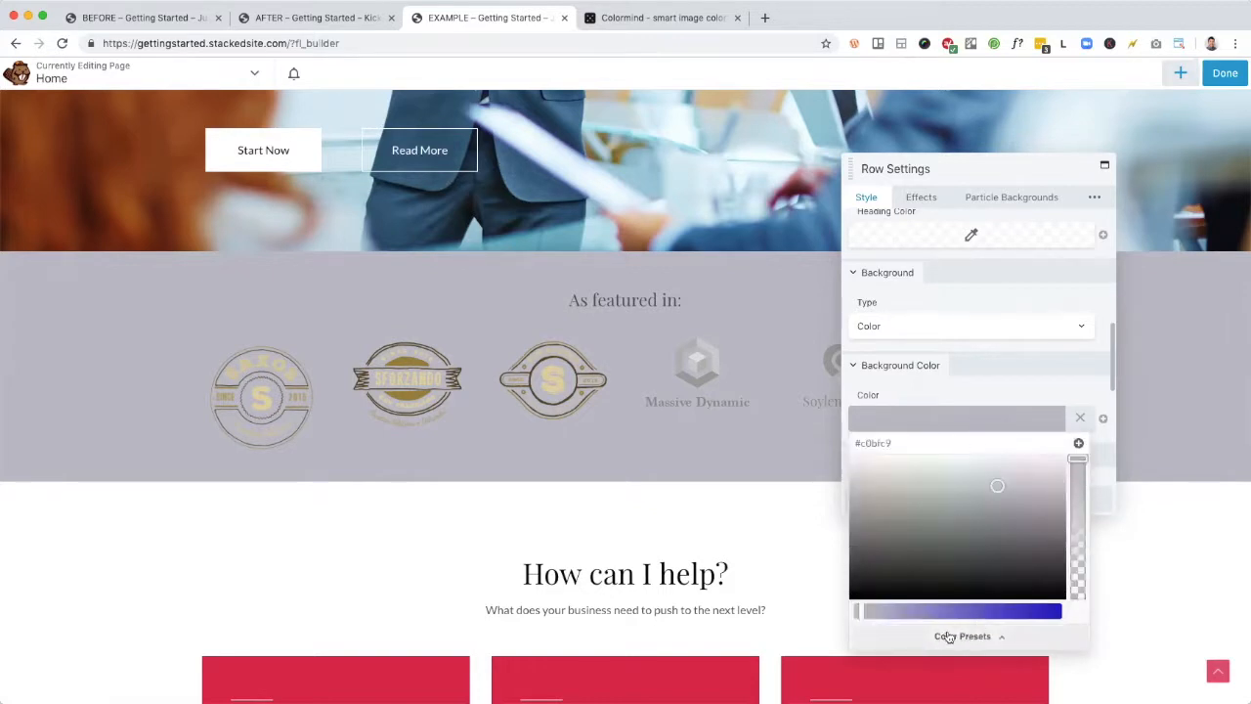
click(974, 636)
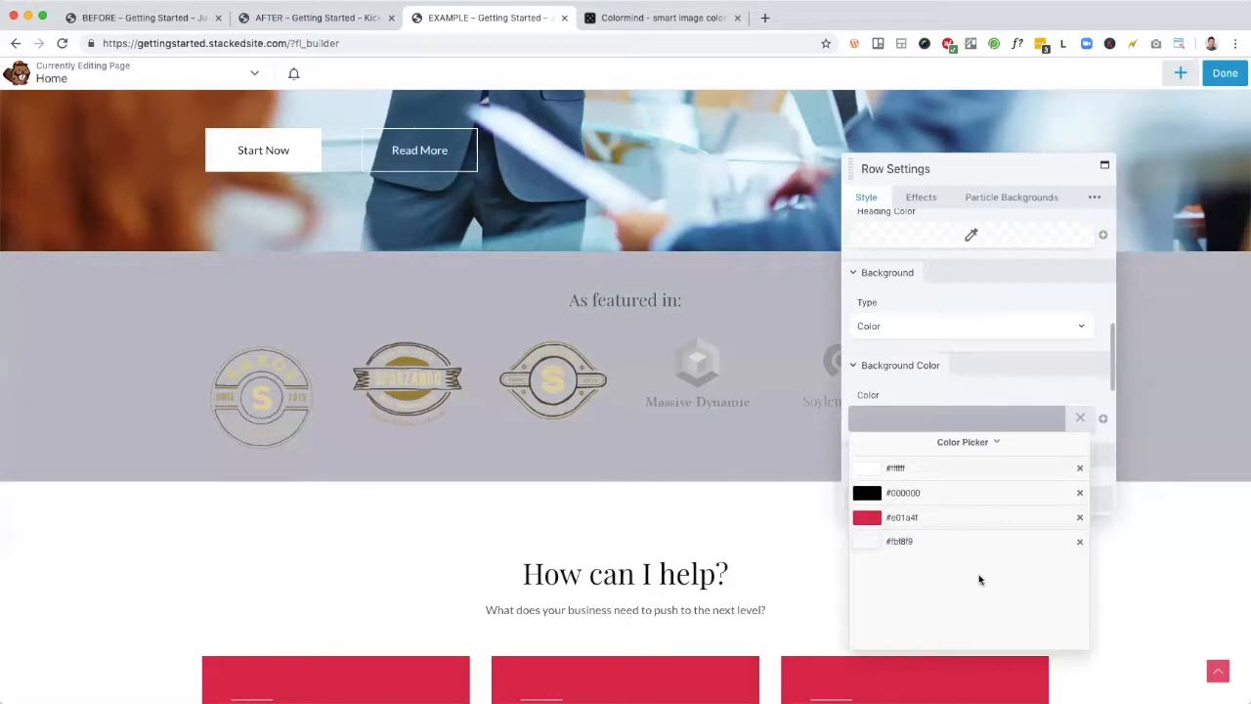
click(971, 446)
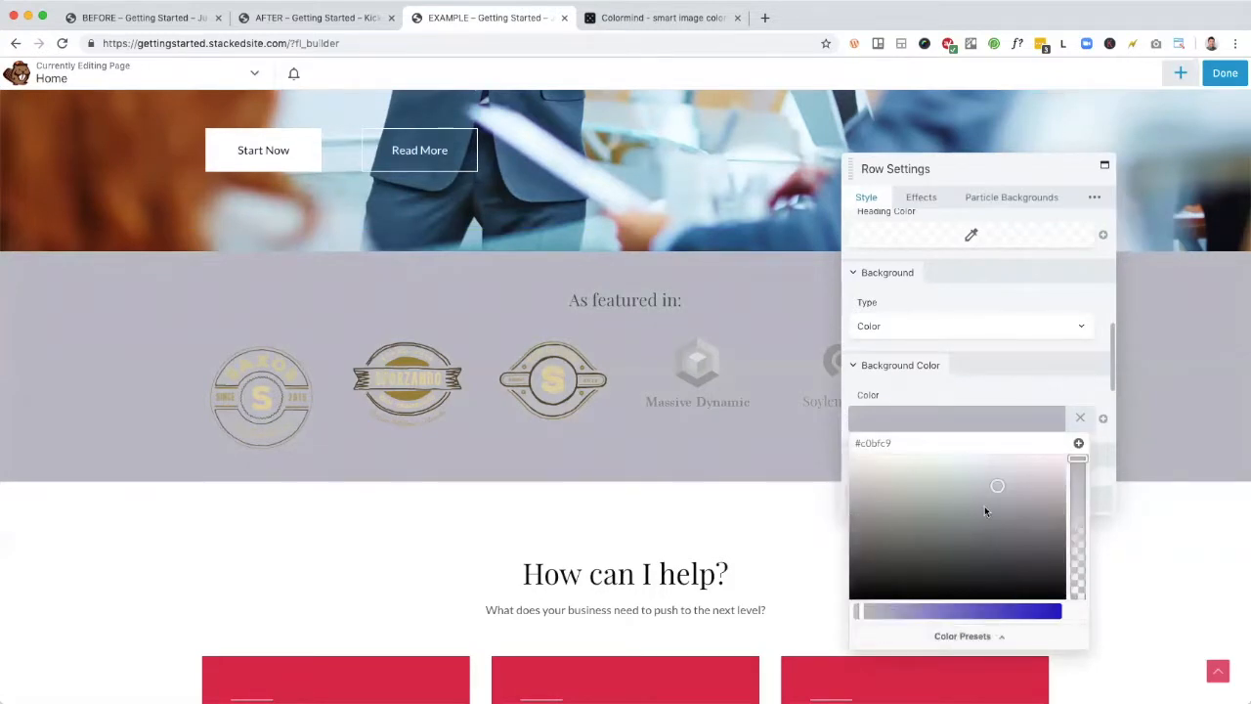
Step: Take the hex code 2F5976 from the Colormind palette, apply it as the row's background color and add it to the presets
click(653, 20)
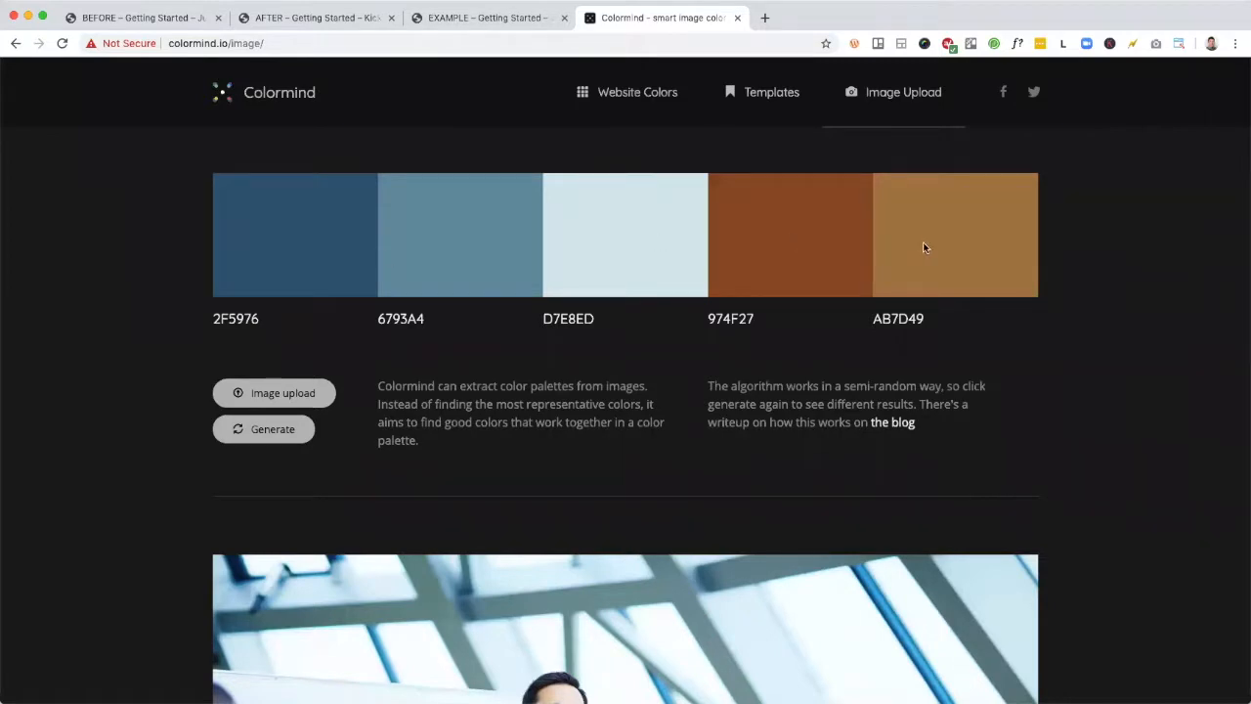
double_click(239, 316)
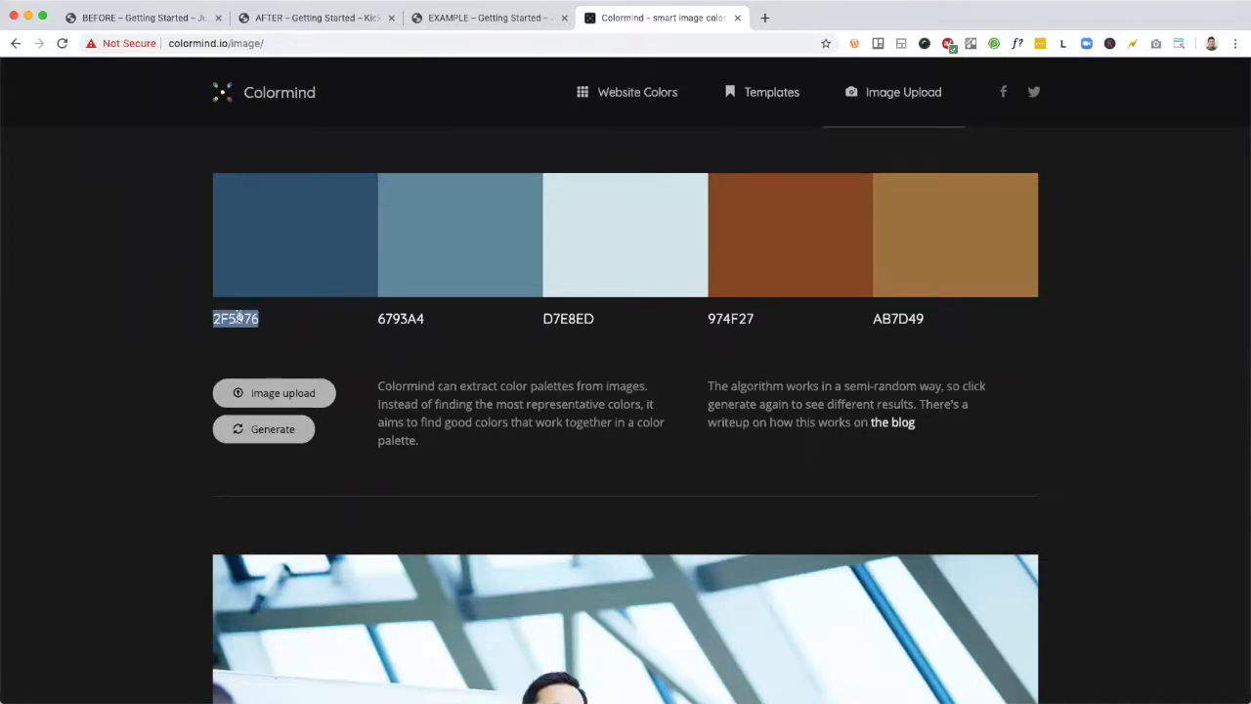
click(502, 19)
double_click(880, 442)
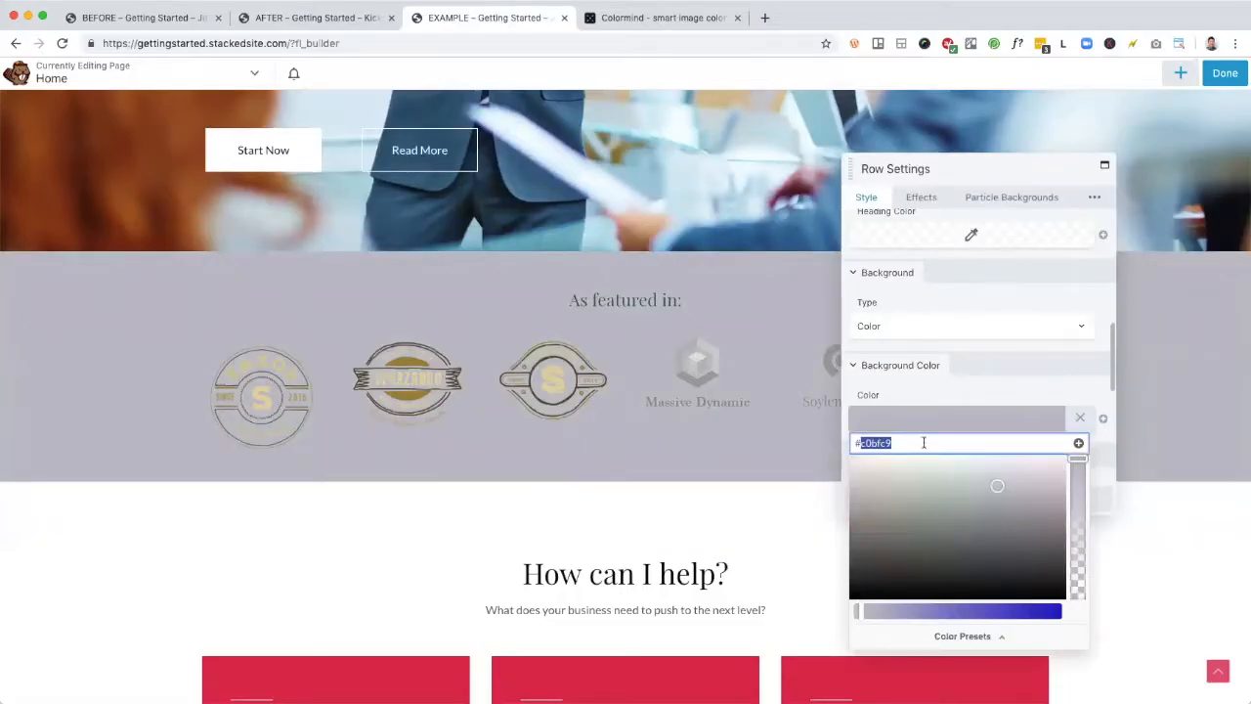
text(2f5976)
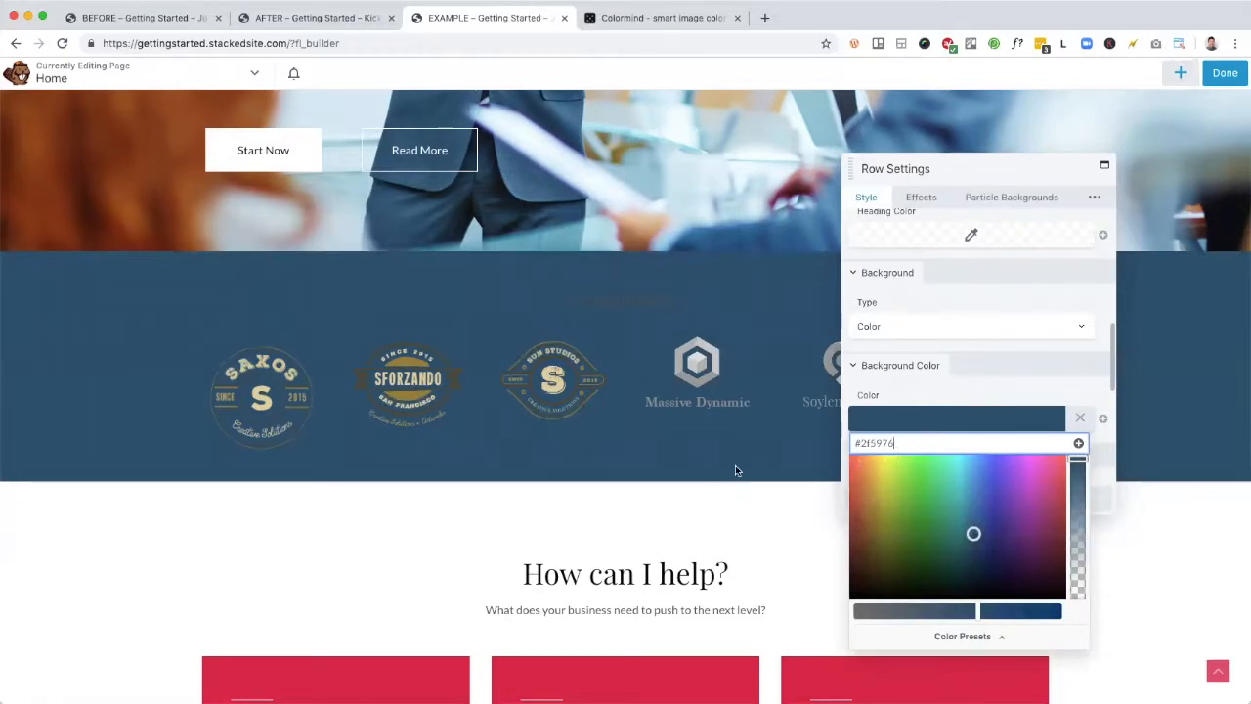
click(1079, 444)
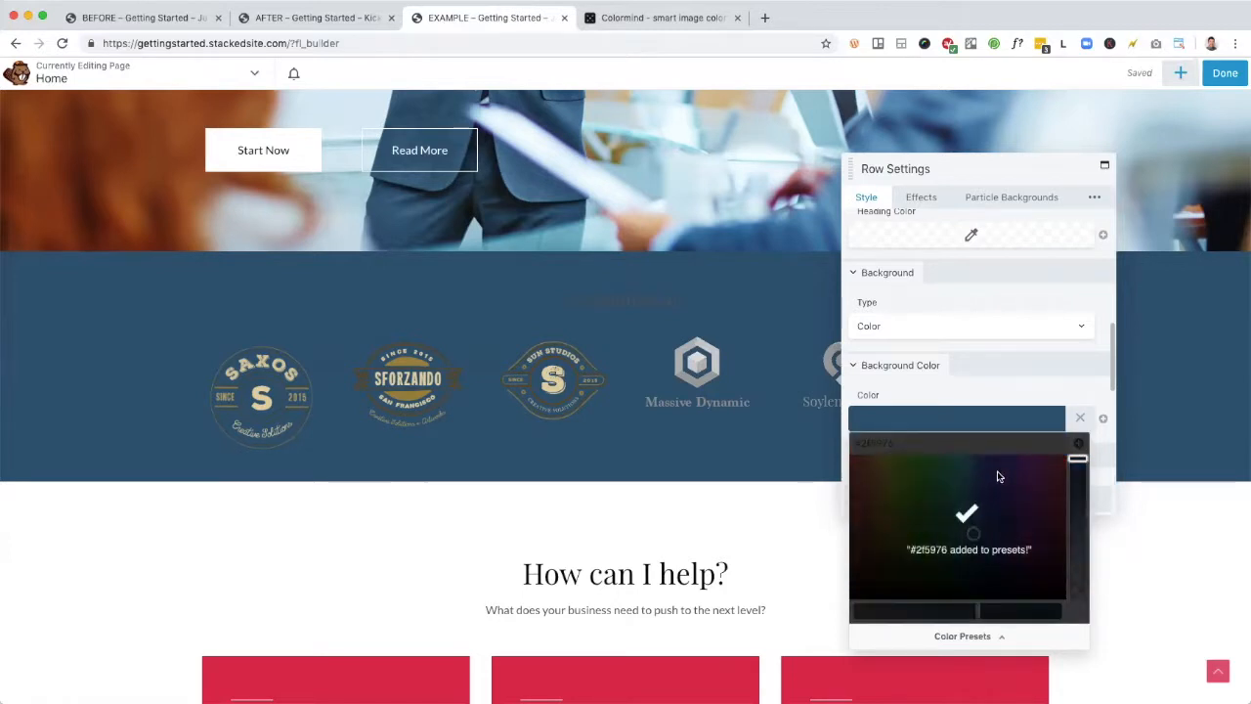
Step: Remove the presets #fbf8f9, #e01a4f and #000000 from the saved colors and return to the color picker
click(974, 638)
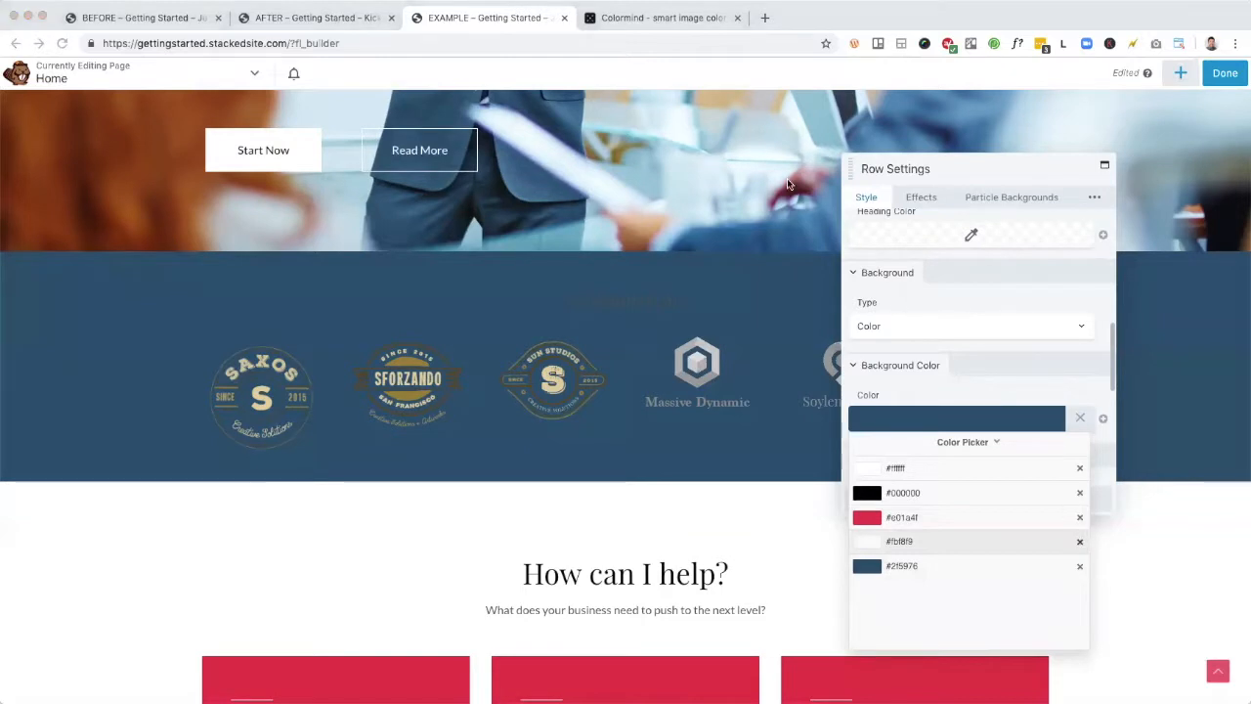
click(1080, 540)
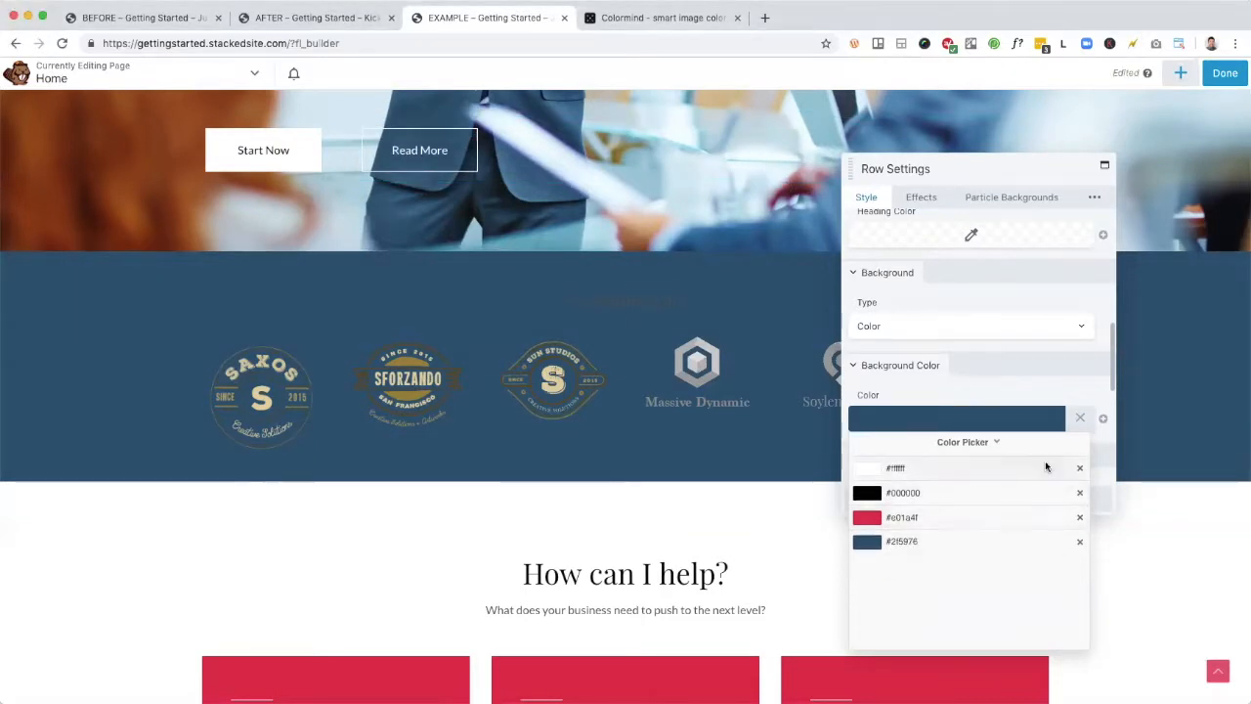
click(1080, 517)
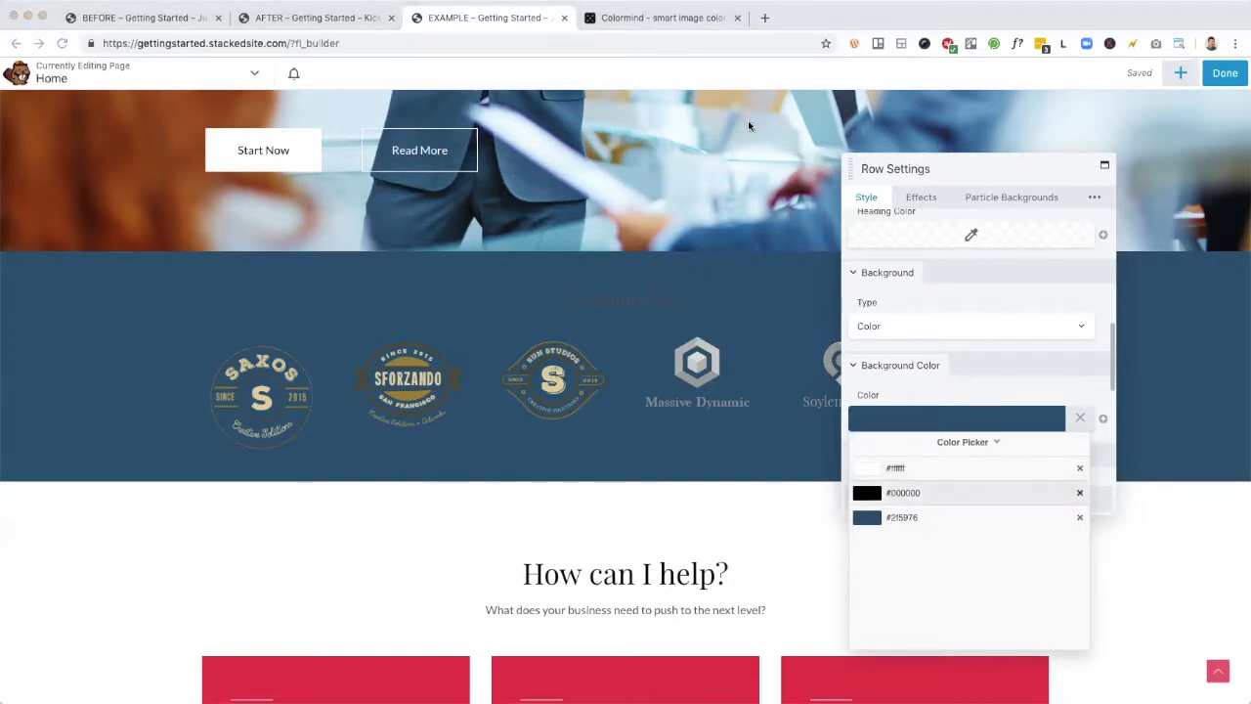
click(1080, 493)
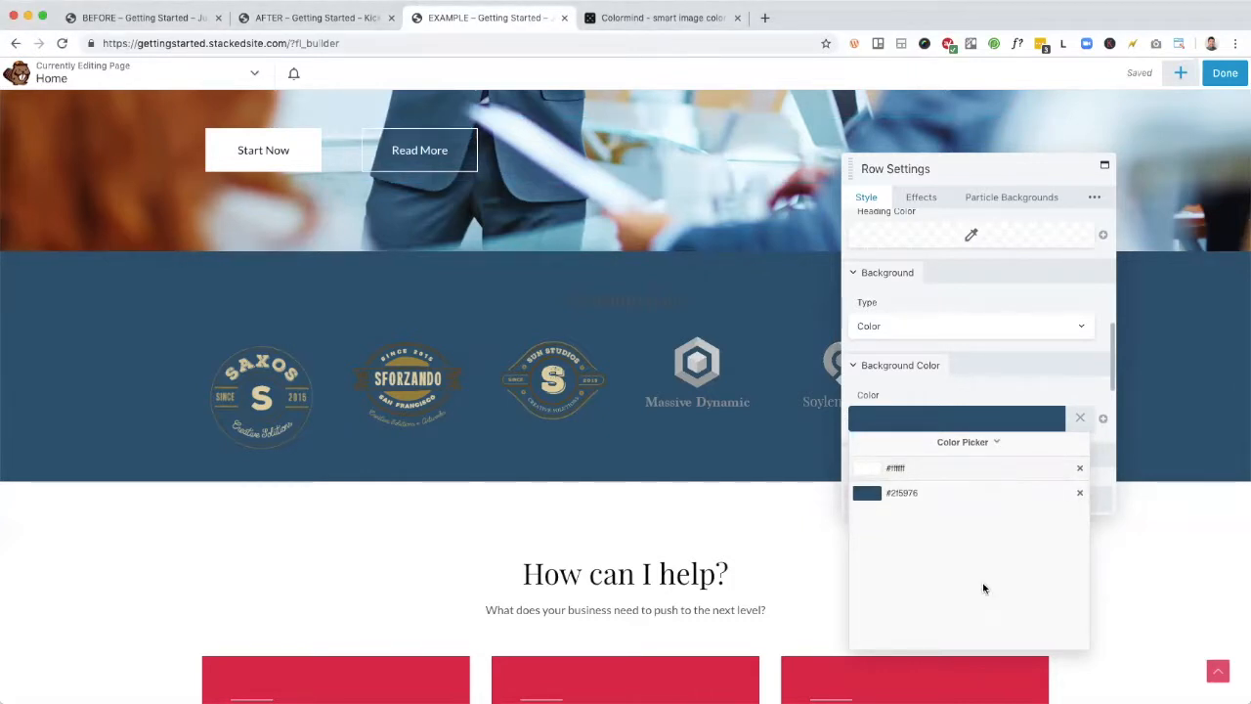
click(994, 444)
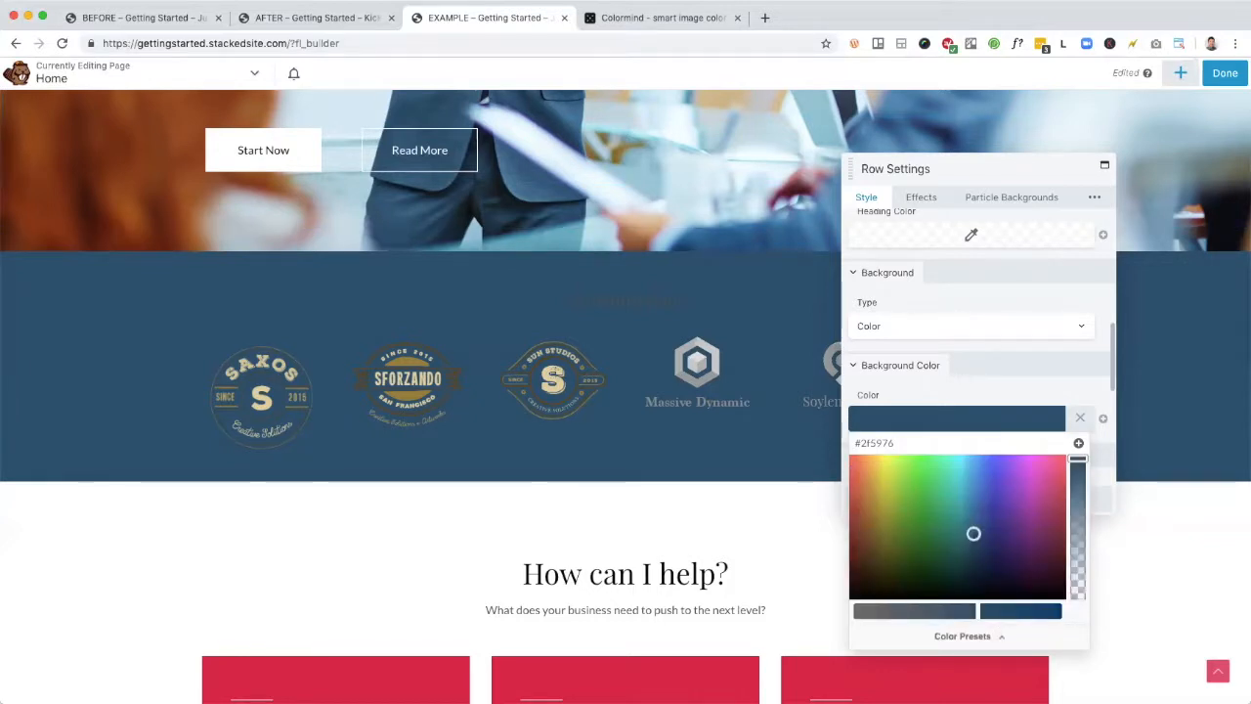
Step: Copy the hex code 6793A4 from the Colormind palette into the row's background color and add it to the presets
click(655, 17)
double_click(403, 317)
key(ctrl+c)
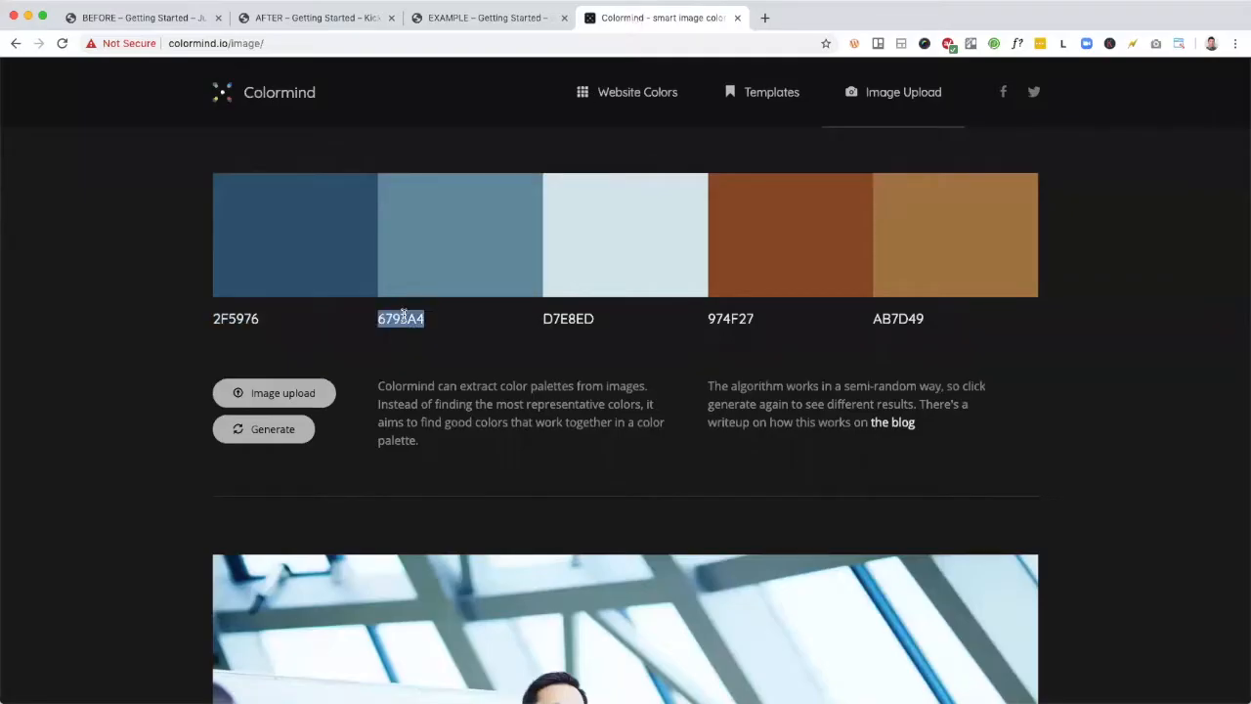
click(480, 15)
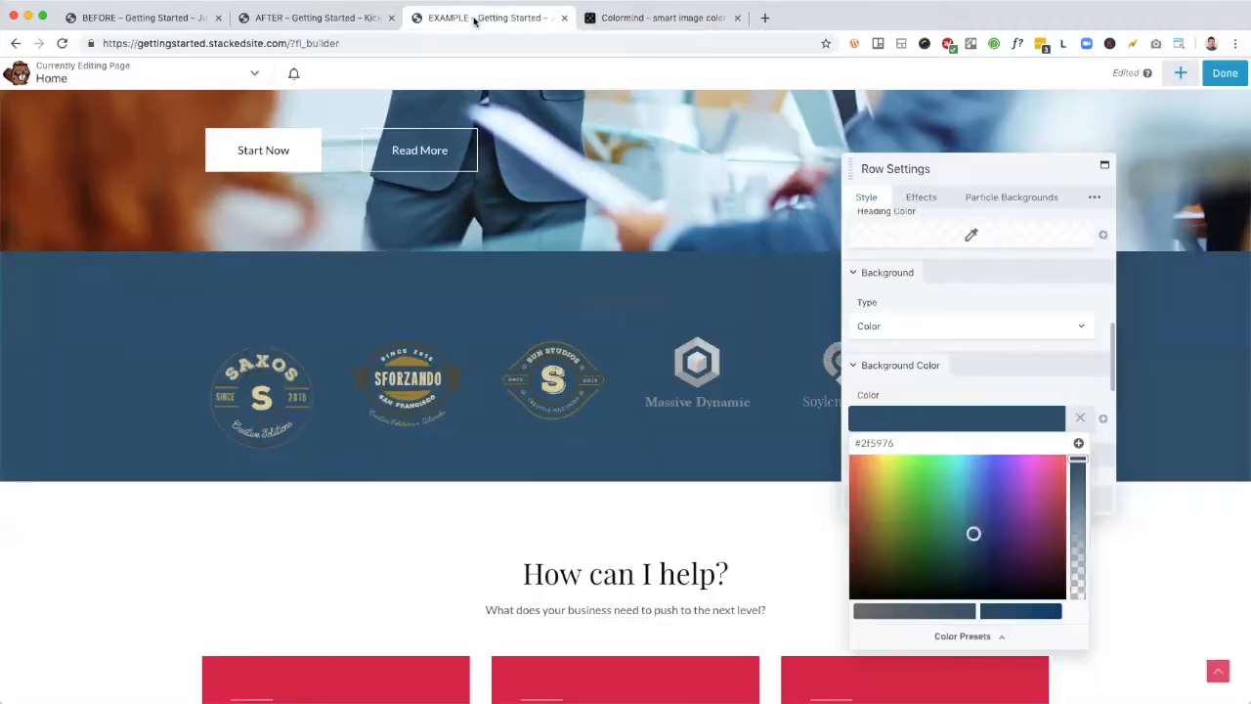
double_click(877, 443)
key(ctrl+v)
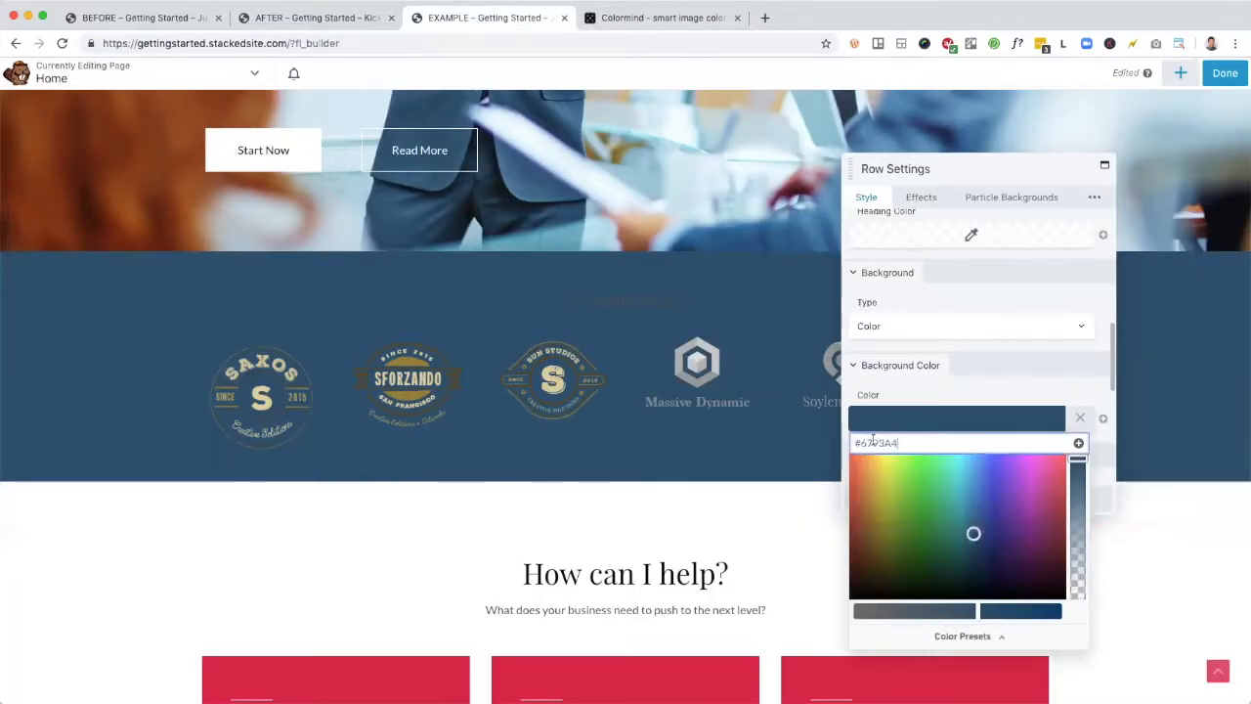
click(1078, 443)
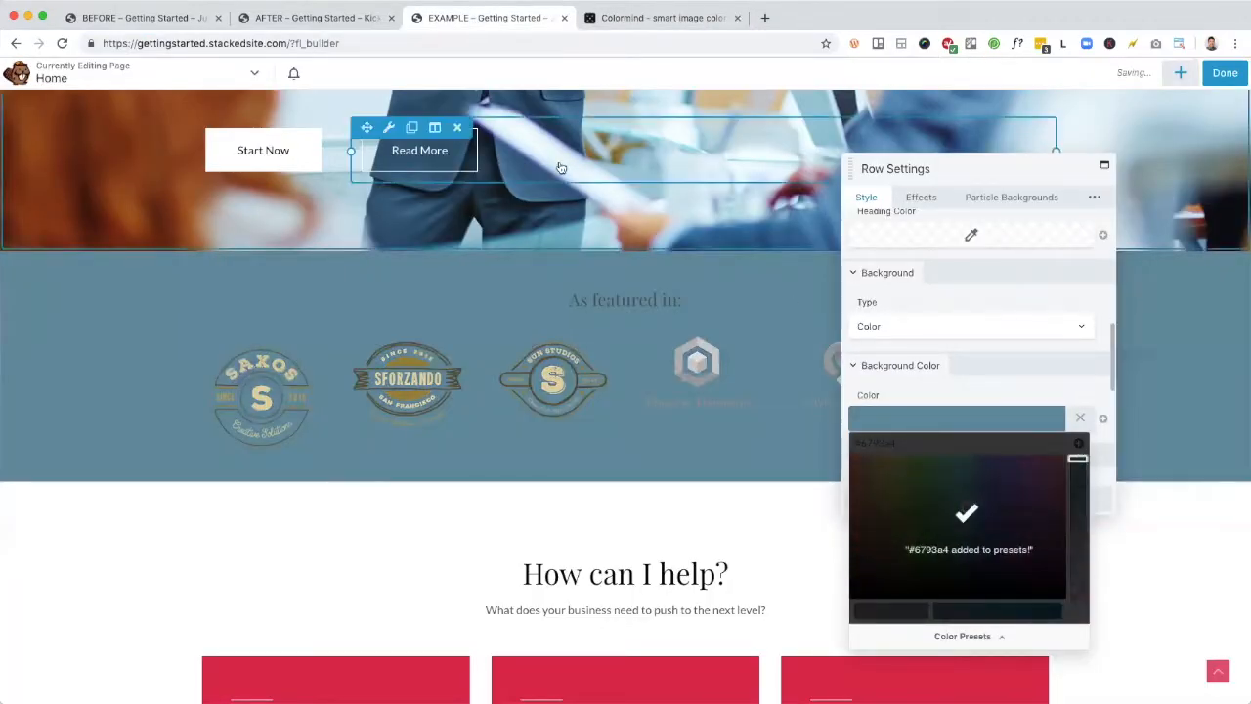
Step: Copy the hex code D7E8ED from the Colormind palette into the row's background color and save it as a preset
click(681, 19)
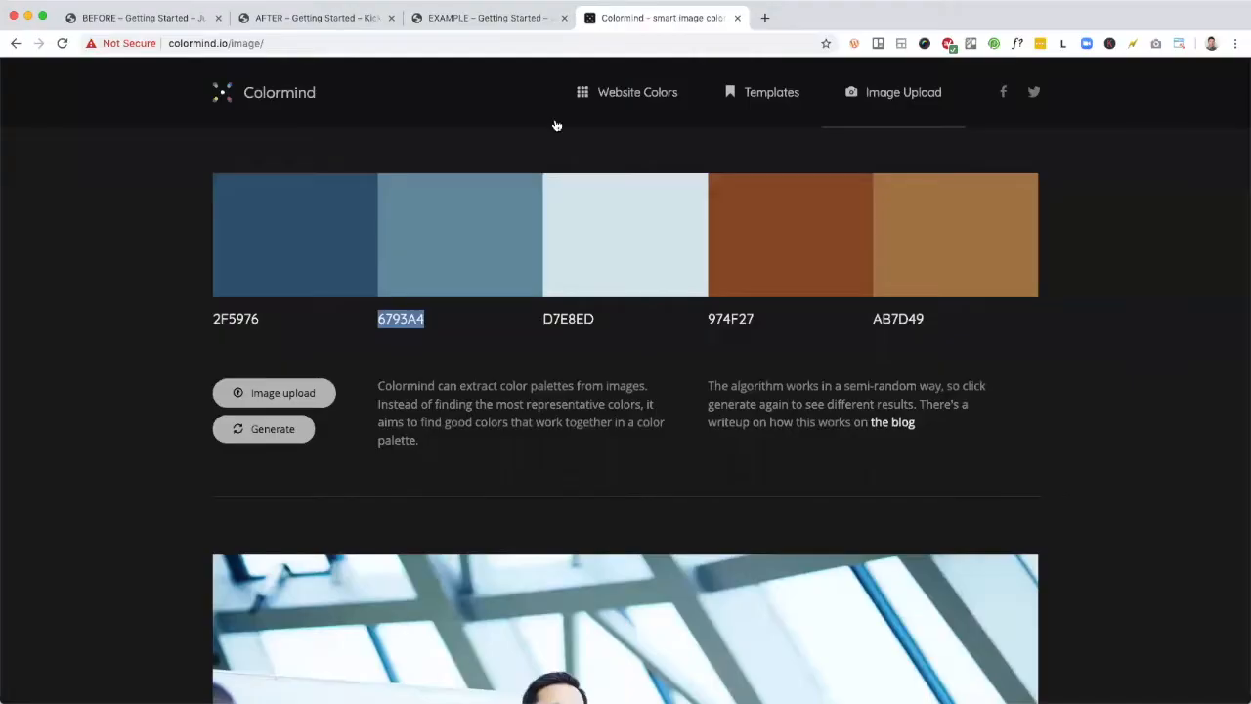
double_click(574, 318)
click(494, 19)
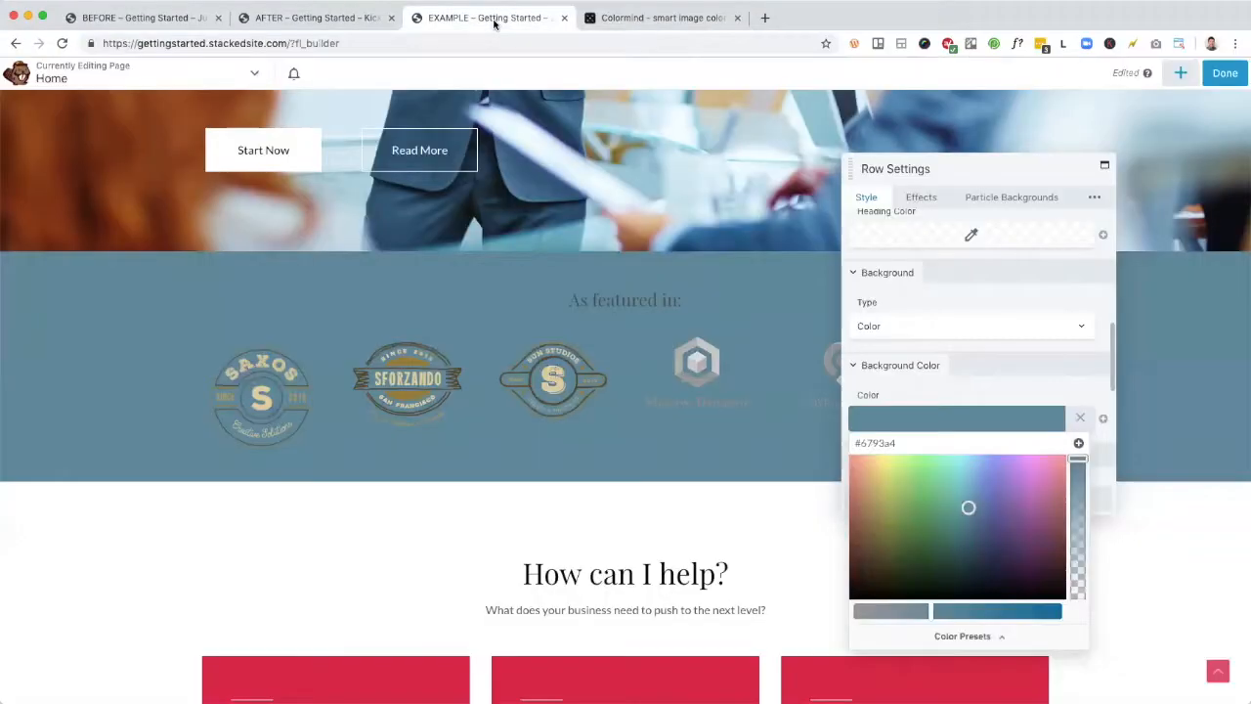
double_click(878, 441)
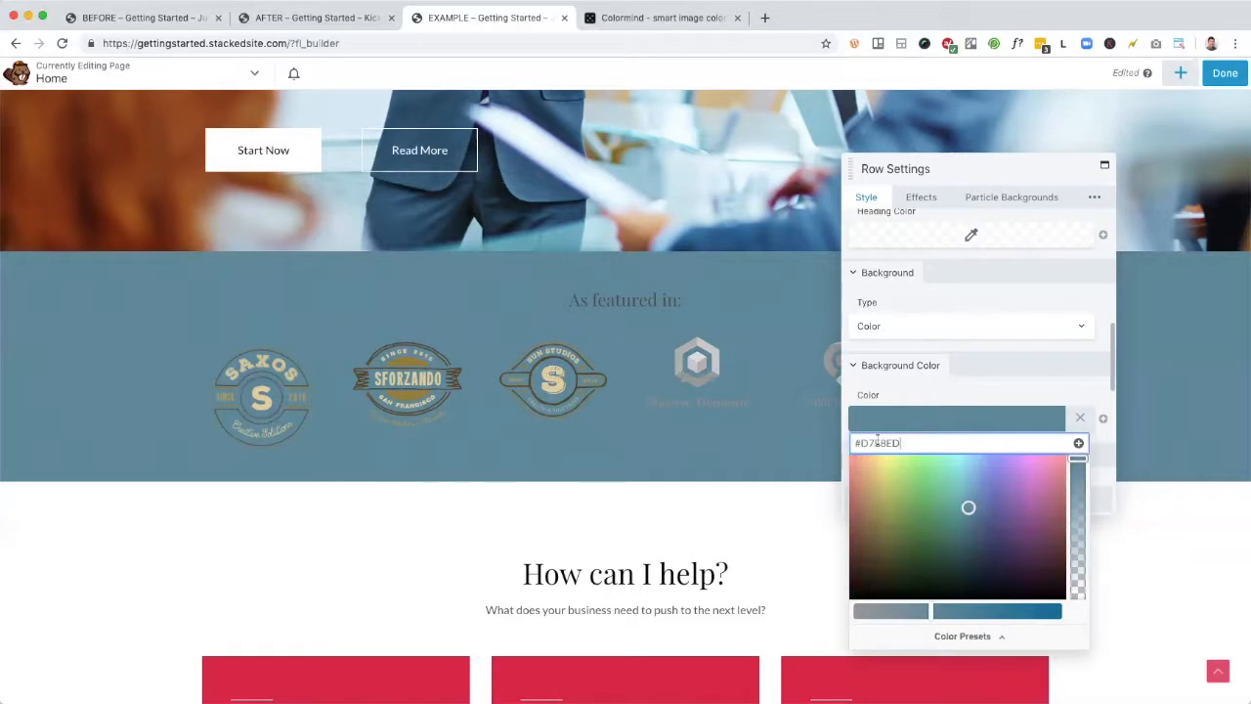
text(d7e8ed)
click(1079, 444)
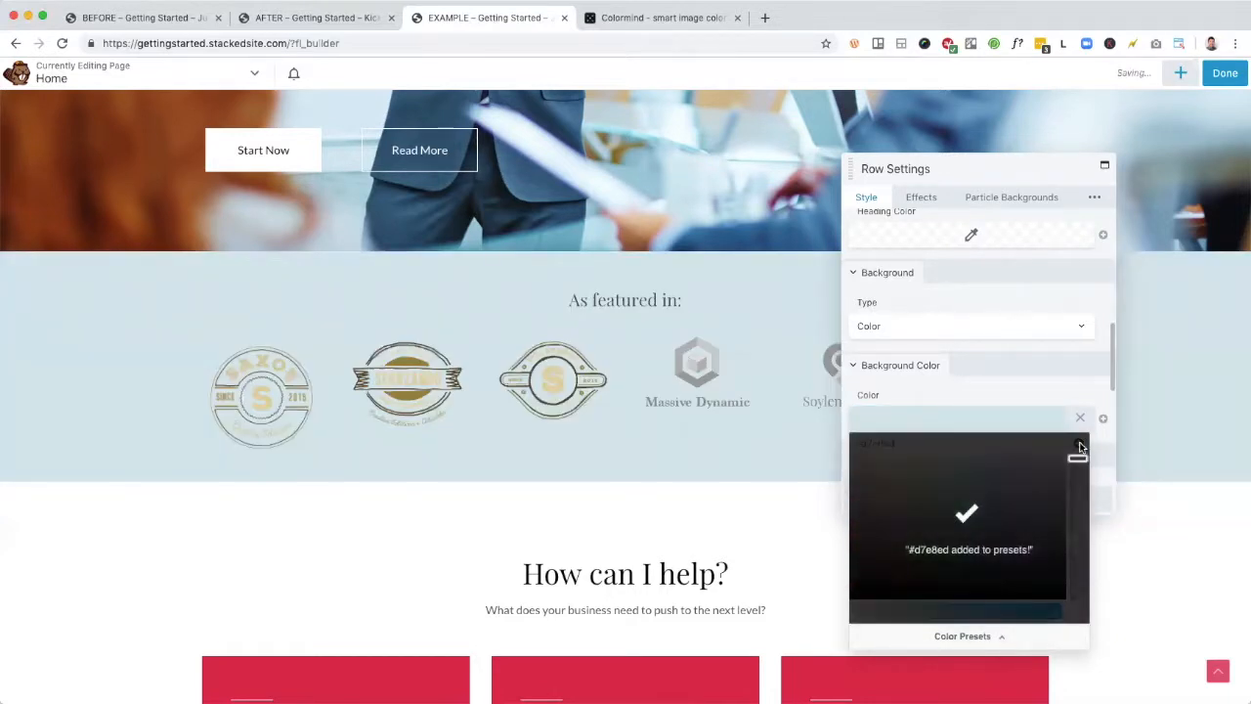
Step: Copy the hex code 974F27 from the Colormind palette into the row's background color and add it to the presets
click(683, 18)
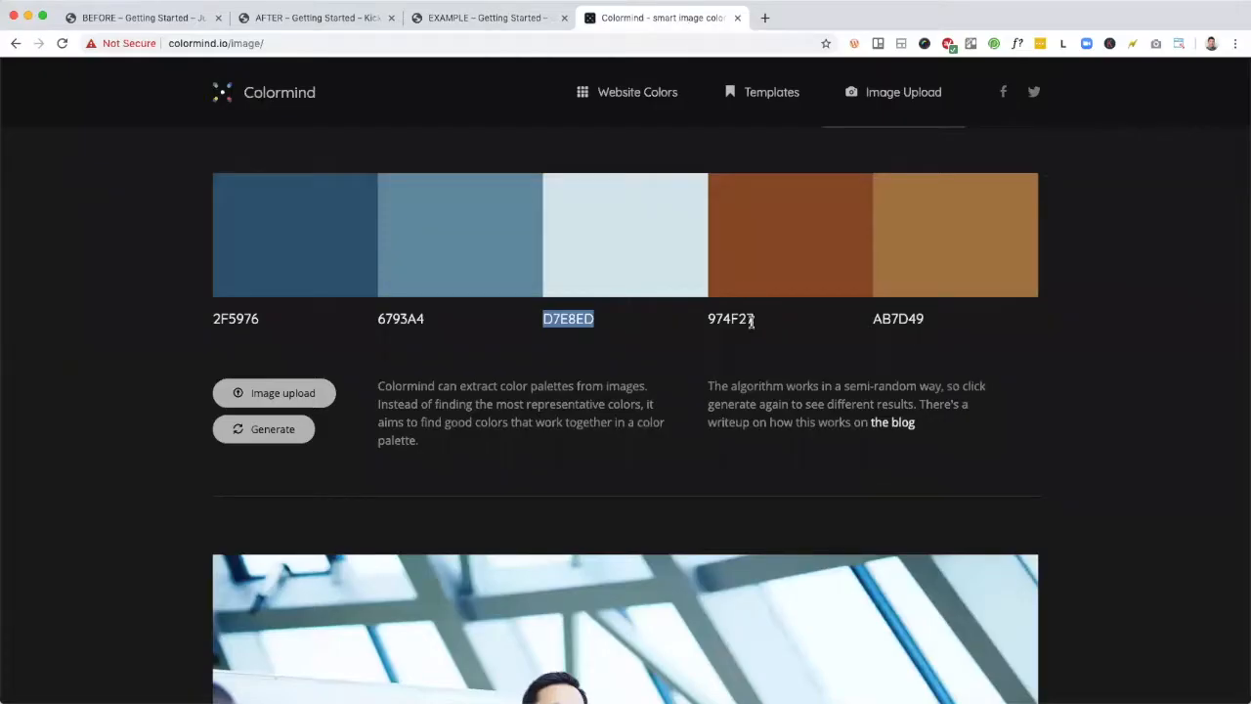
double_click(732, 318)
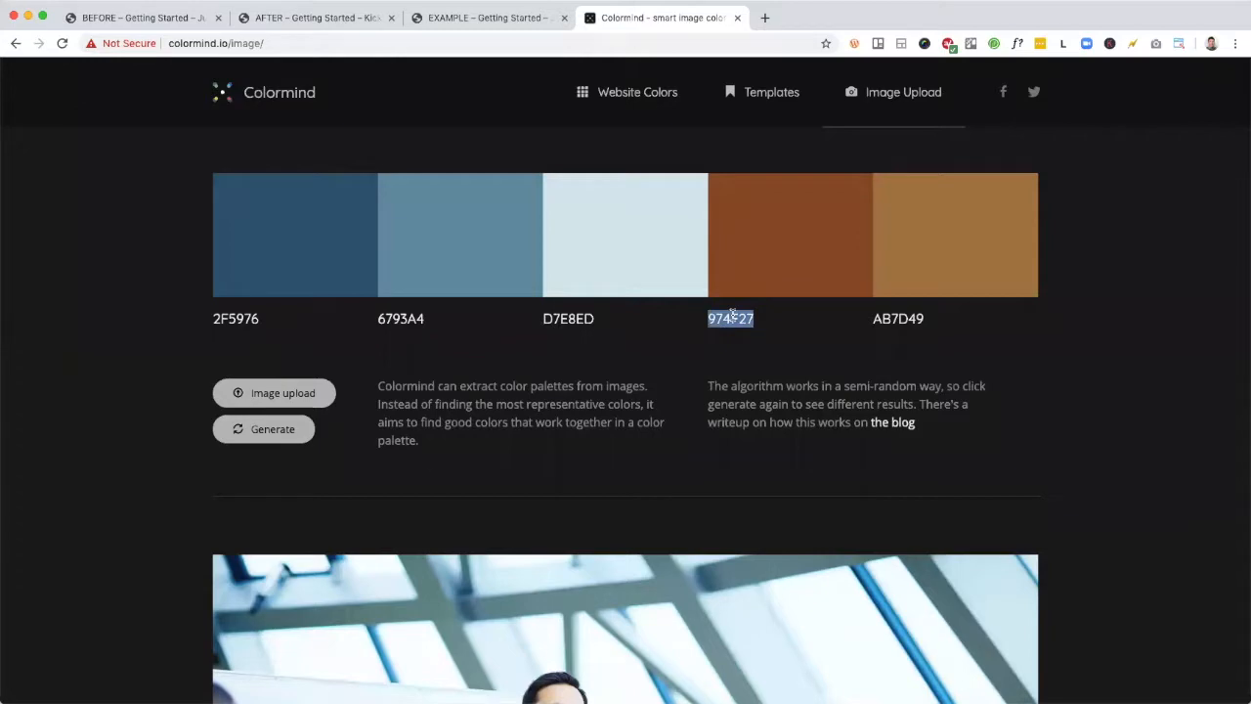
click(489, 17)
triple_click(883, 442)
text(#974f27)
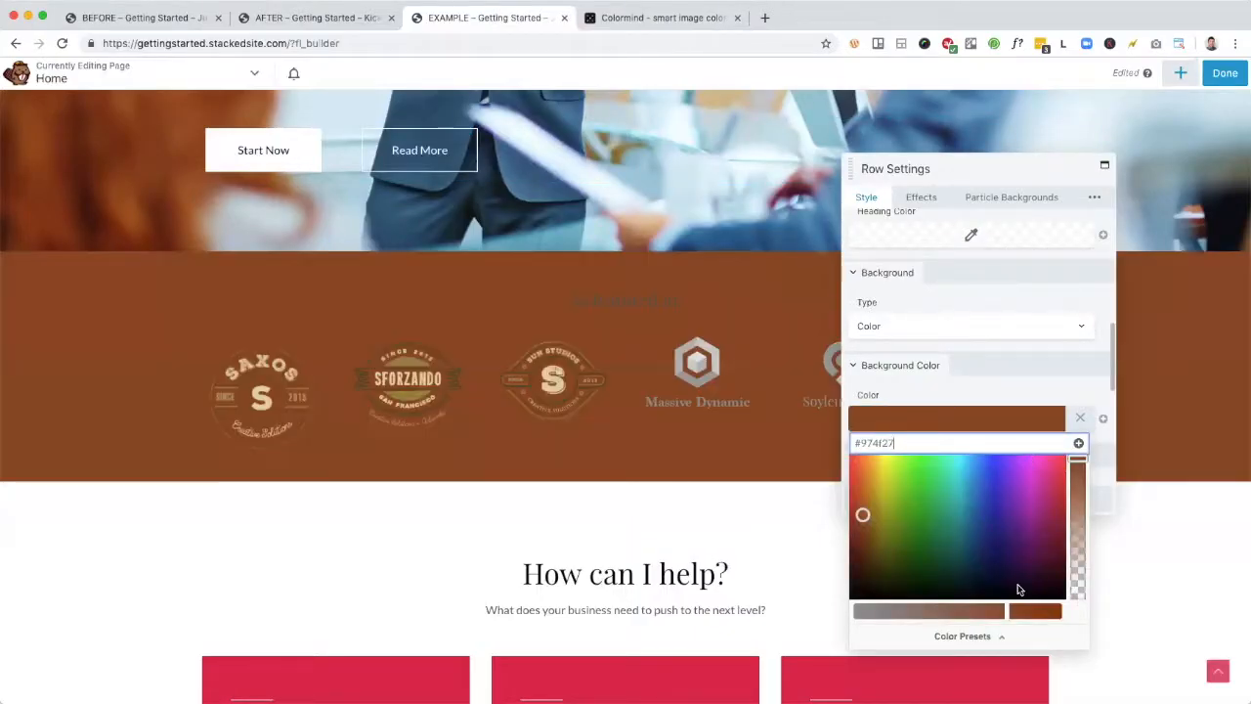
click(1079, 443)
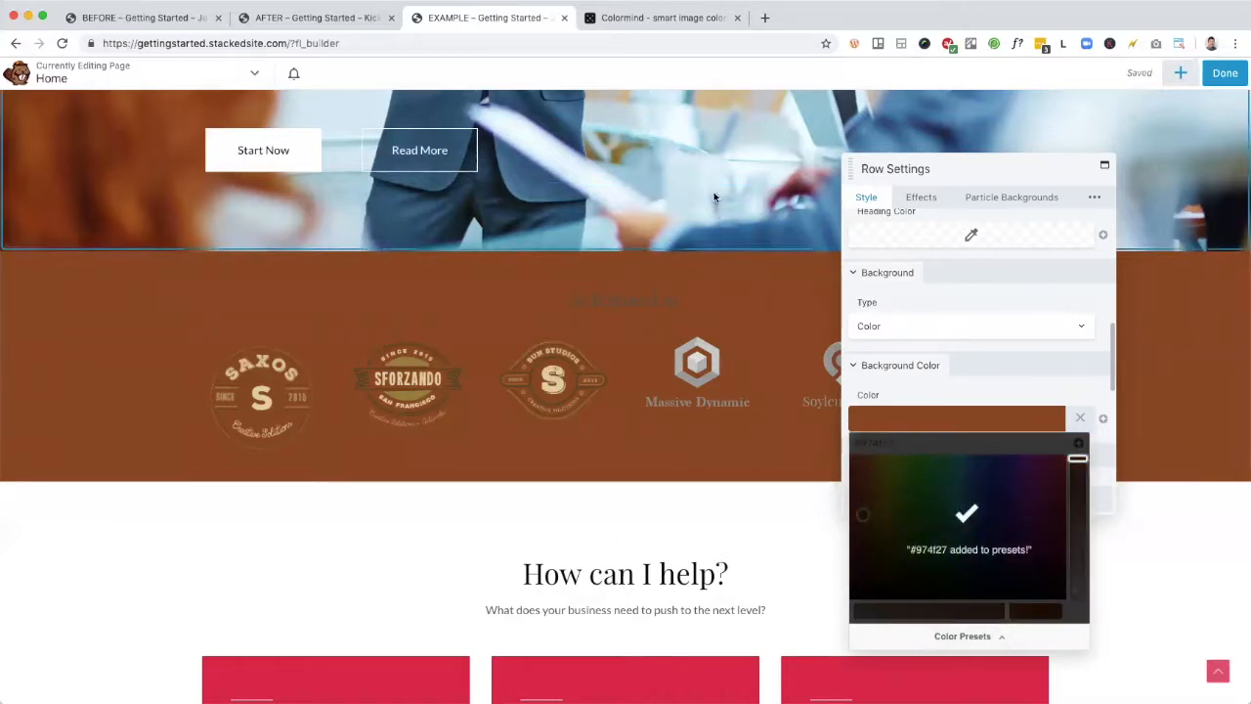
Step: Copy the hex code AB7D49 from the Colormind palette into the row's background color and save it as a preset
click(664, 18)
double_click(898, 319)
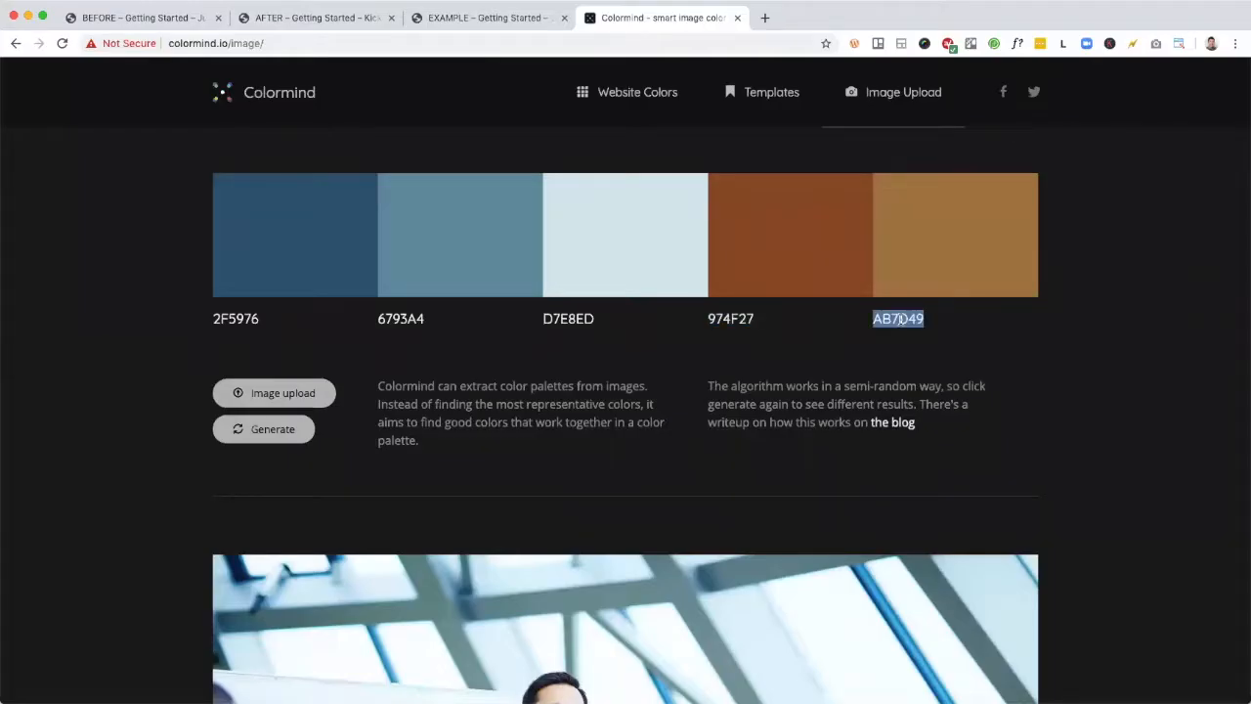
click(524, 16)
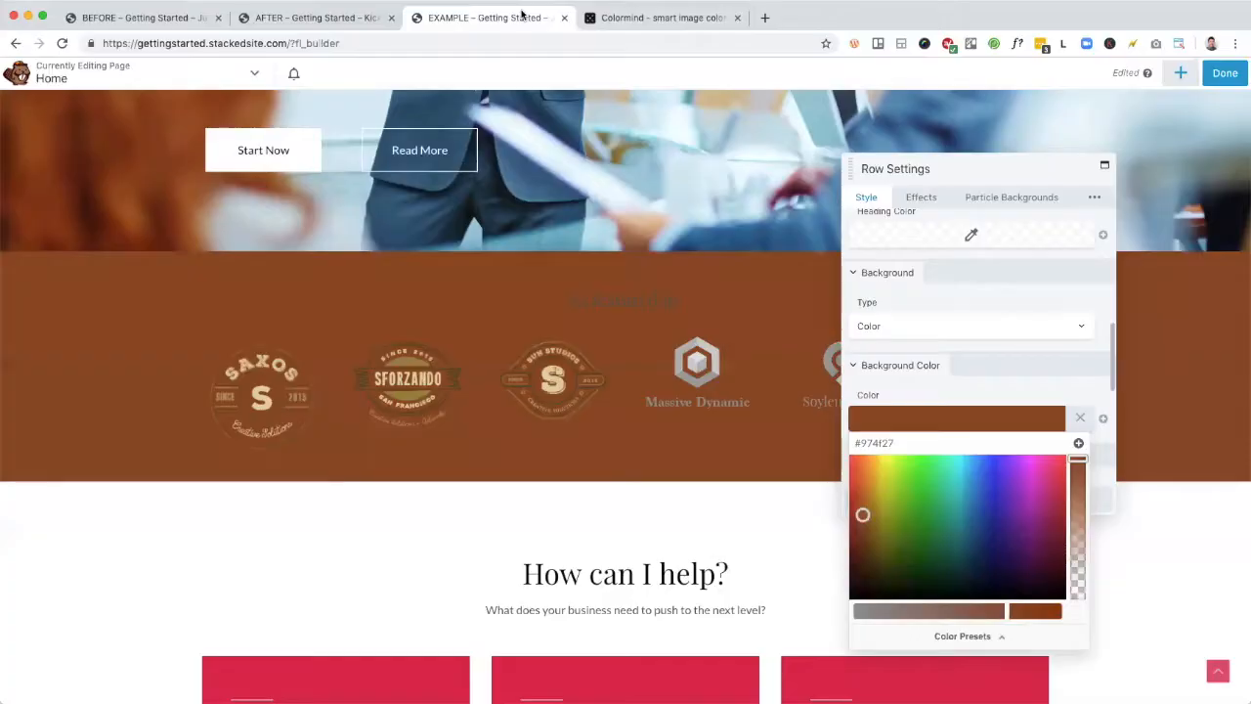
double_click(884, 445)
text(ab7d49)
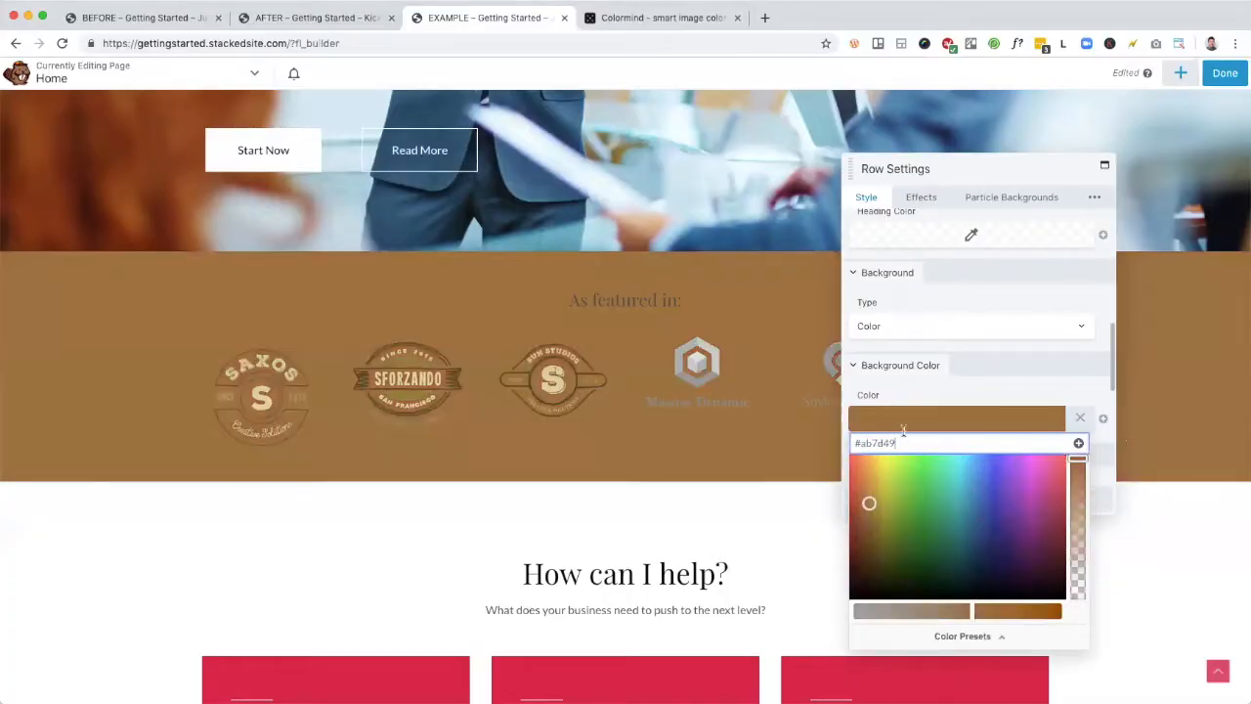
click(1078, 443)
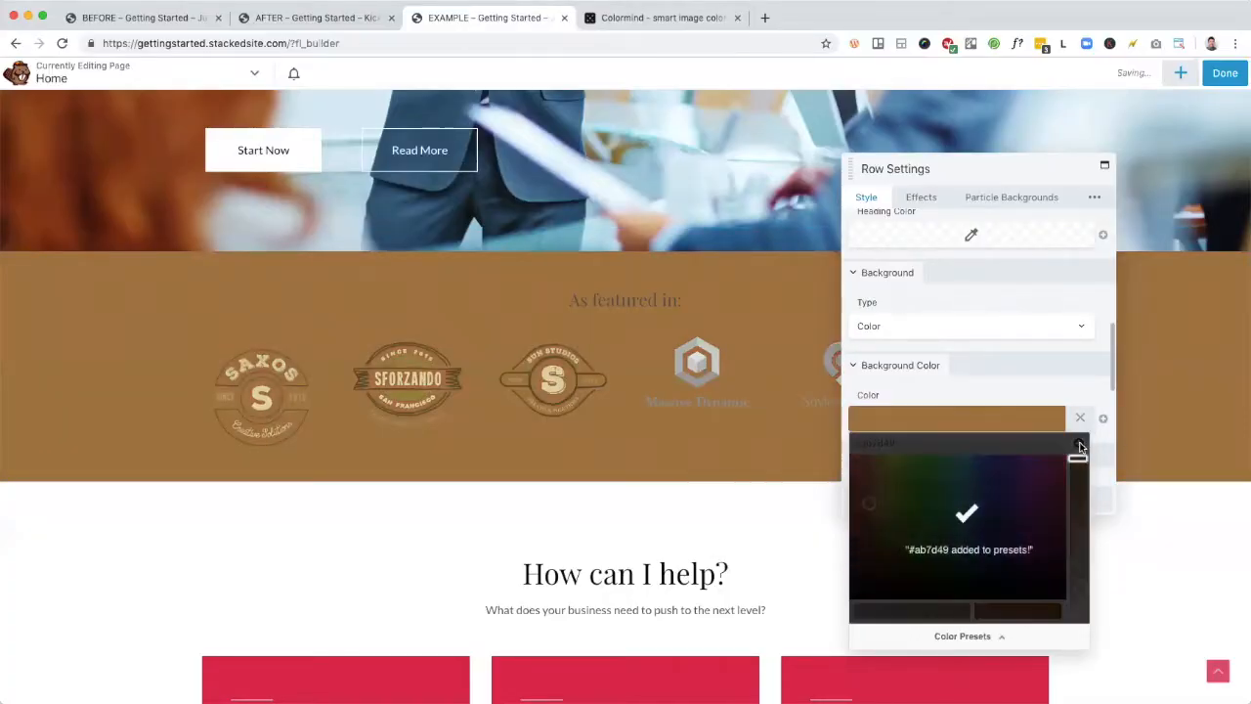
Step: Apply the saved preset #d7e8ed as the background color of the "As featured in" row
click(977, 636)
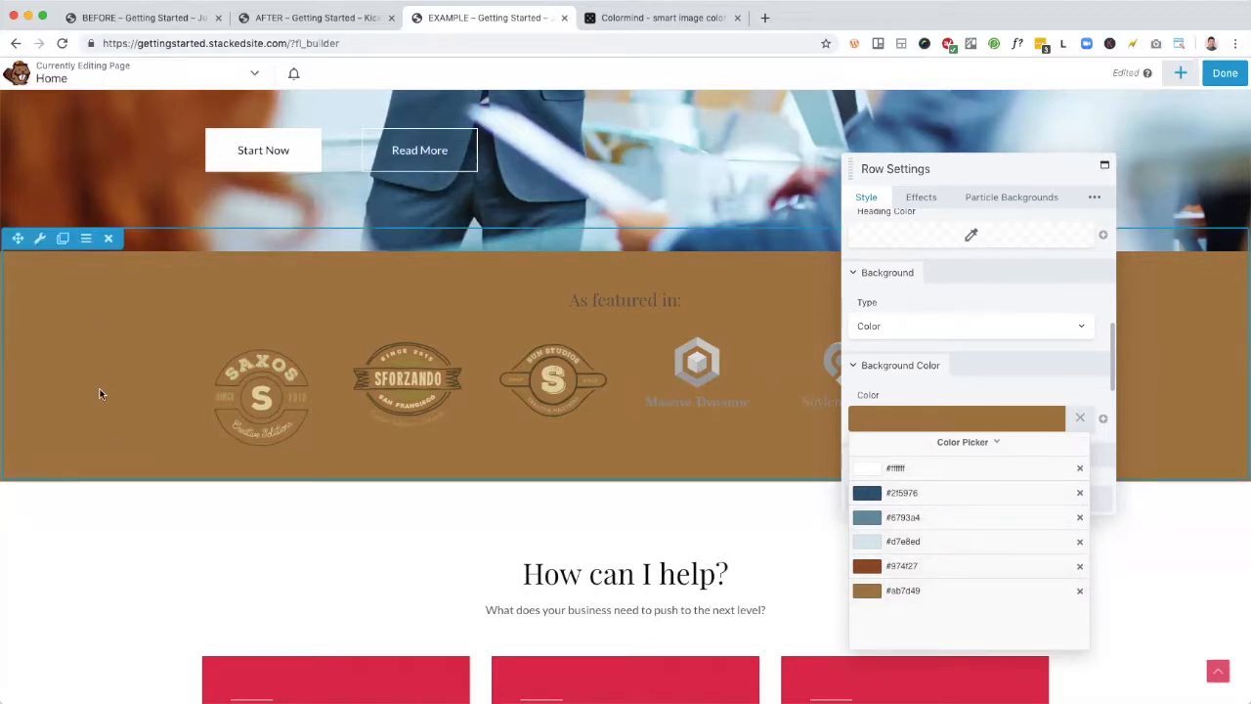
click(936, 541)
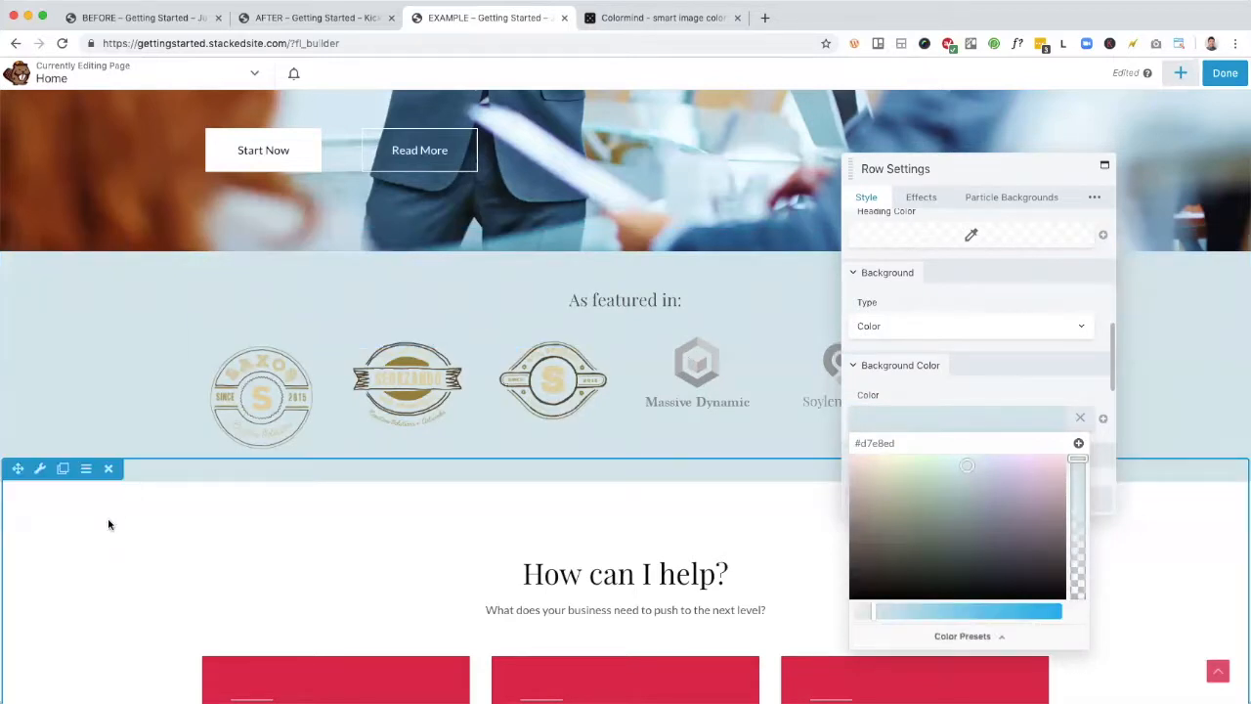
Step: Set the background color of the biography row above the footer to the preset #d7e8ed and save the row settings
scroll(109, 524, down, 5)
scroll(108, 526, down, 11)
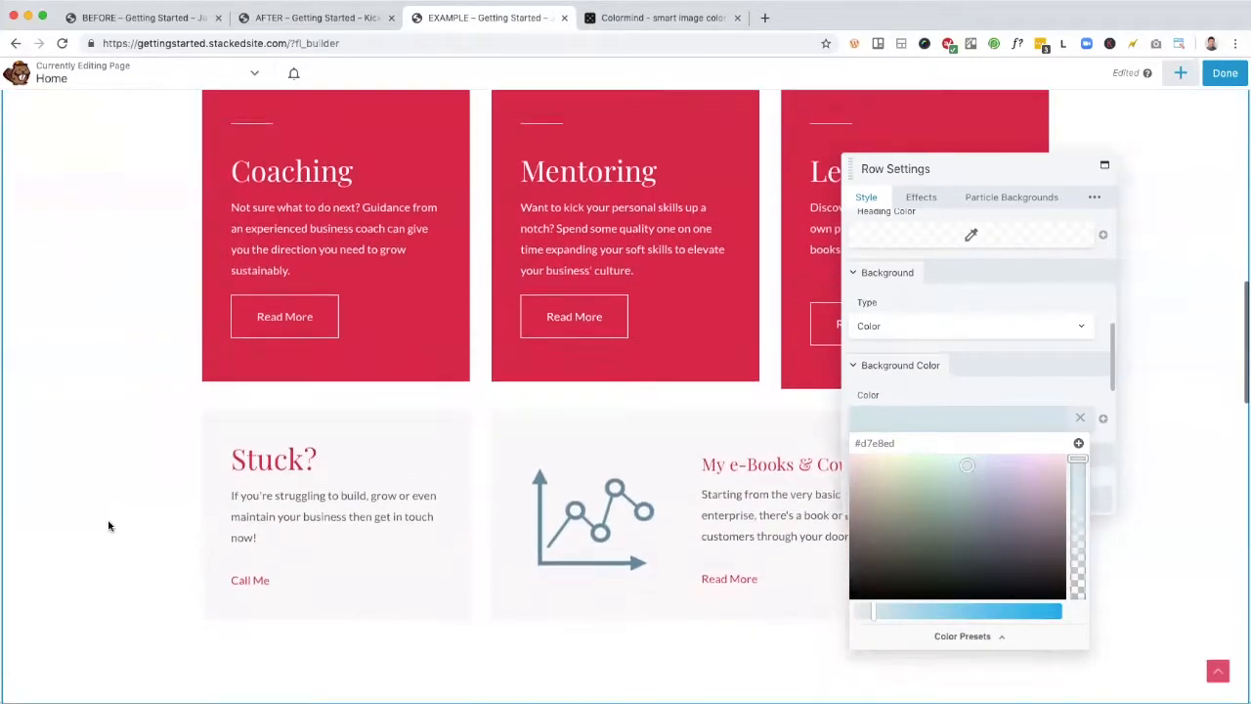
scroll(108, 524, down, 5)
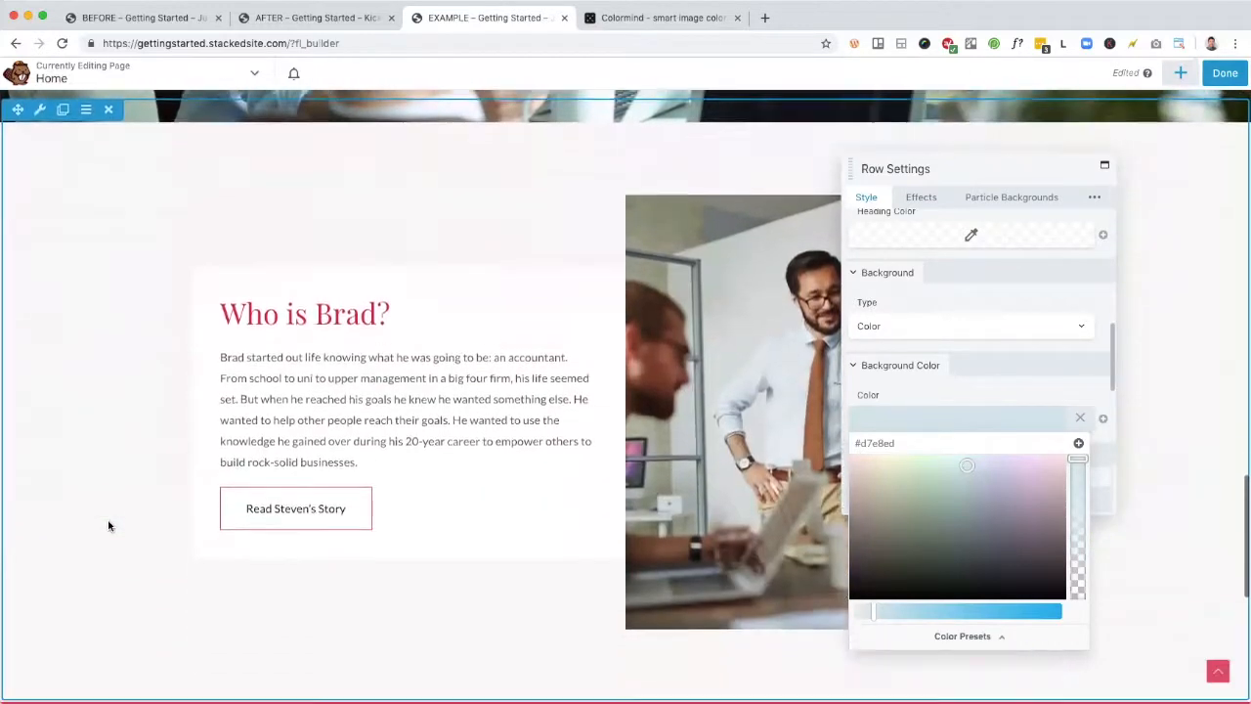
scroll(103, 284, up, 3)
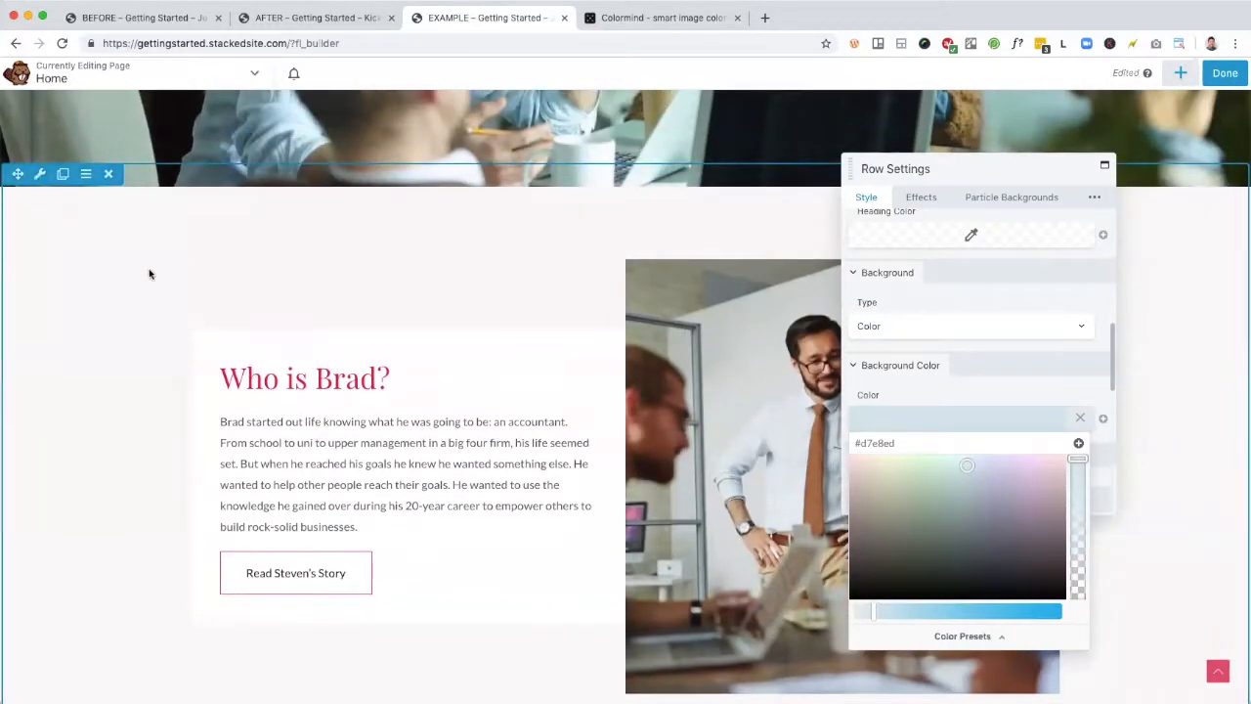
scroll(88, 297, up, 12)
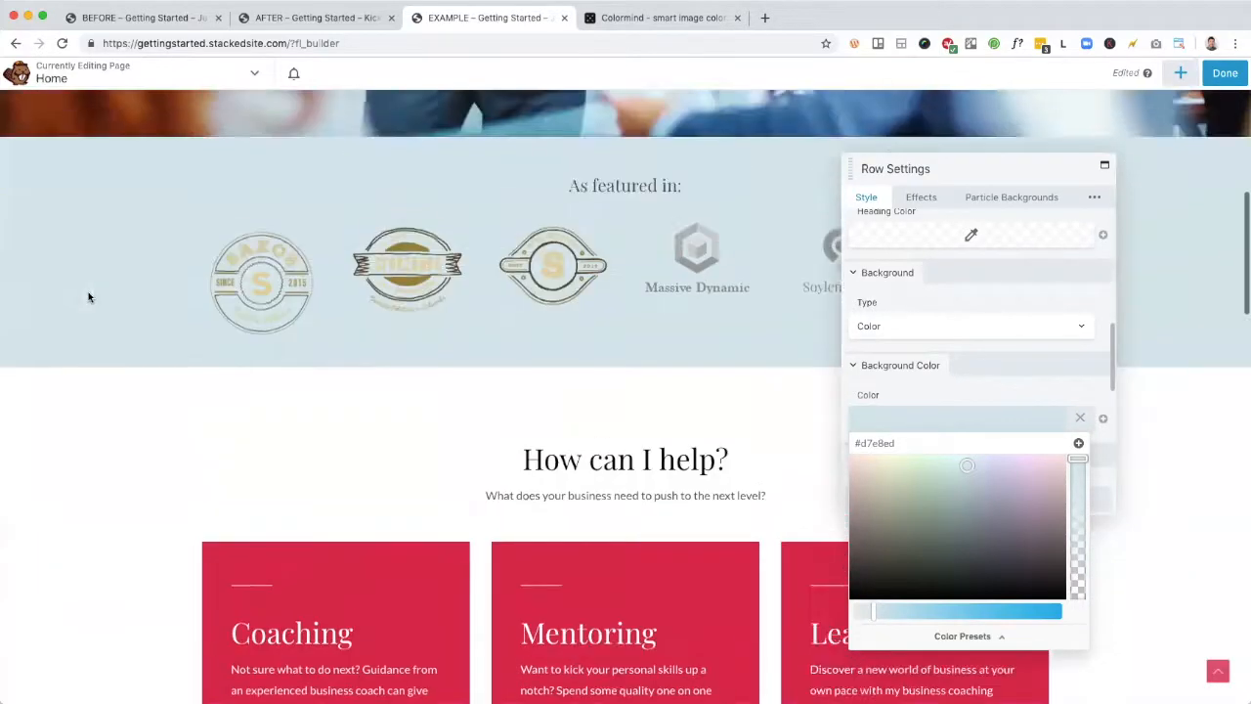
scroll(88, 298, down, 14)
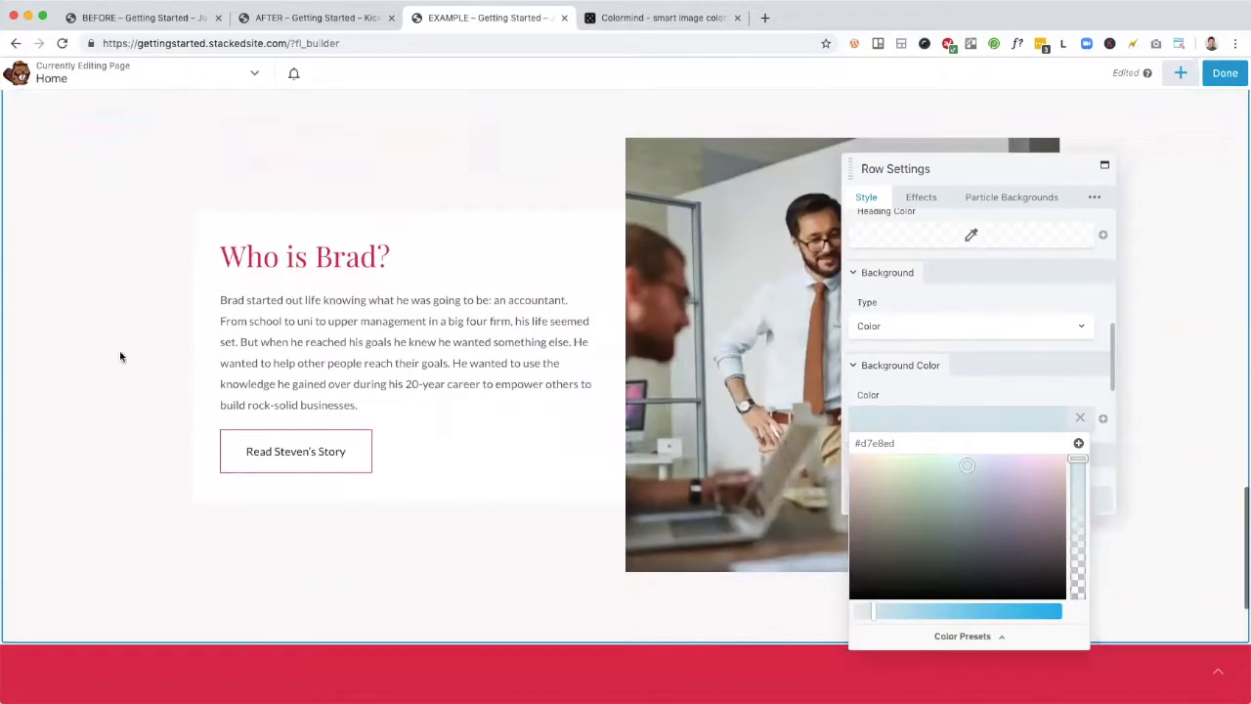
scroll(120, 356, up, 3)
click(40, 257)
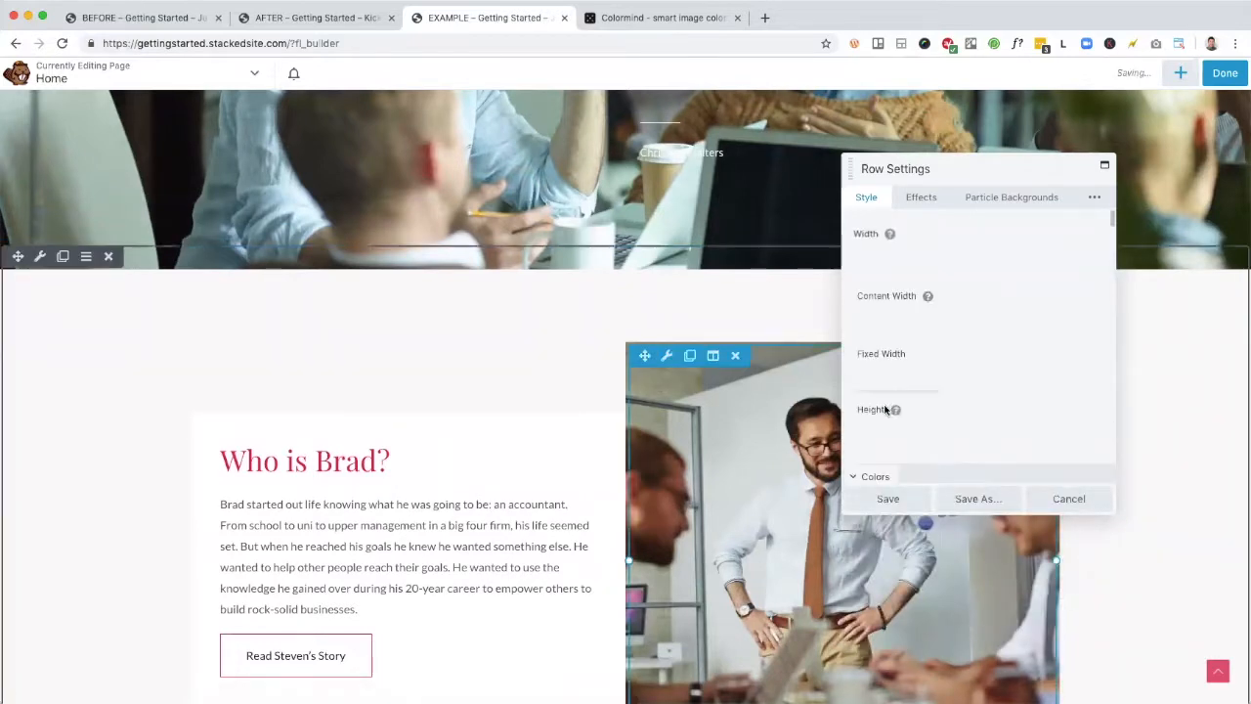
scroll(985, 344, down, 5)
scroll(986, 345, down, 3)
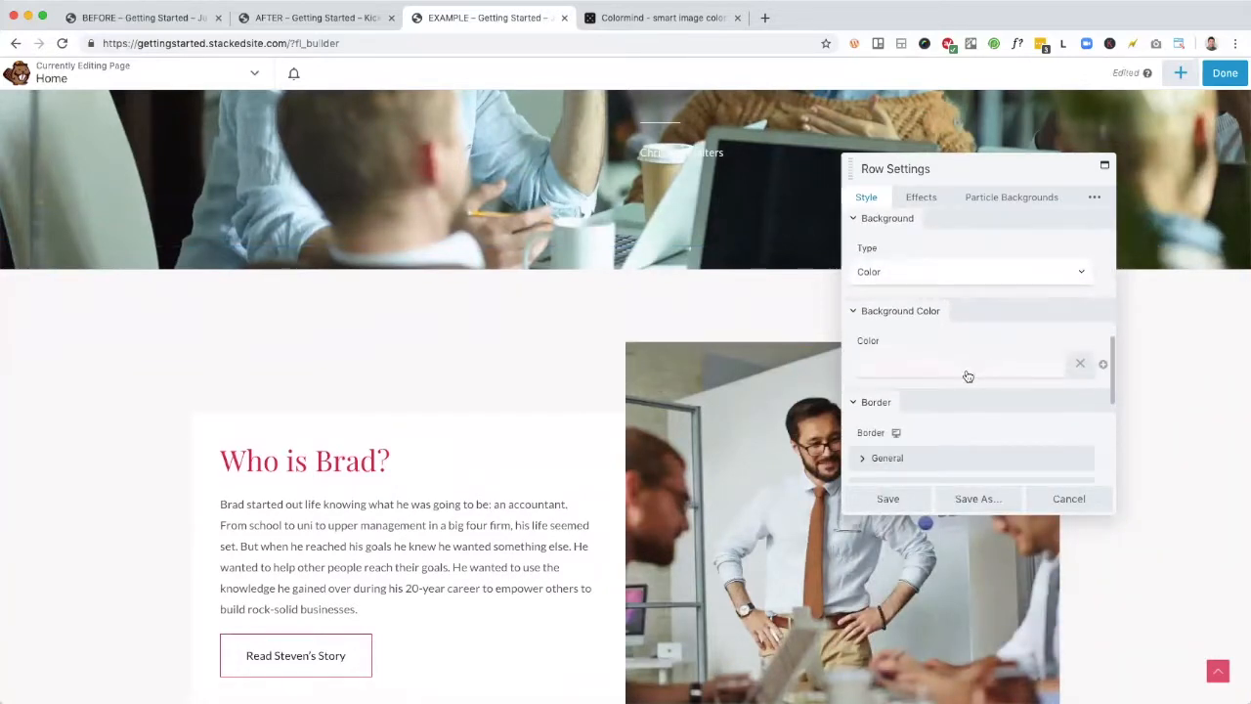
click(987, 375)
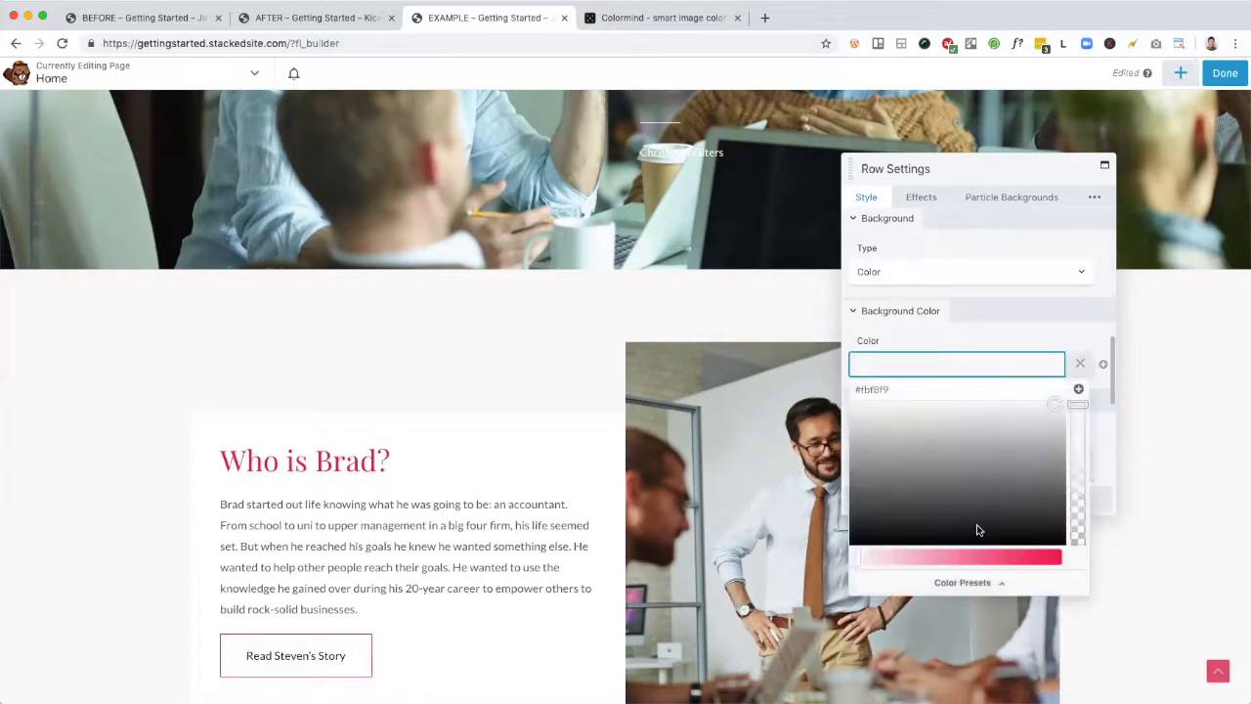
click(983, 584)
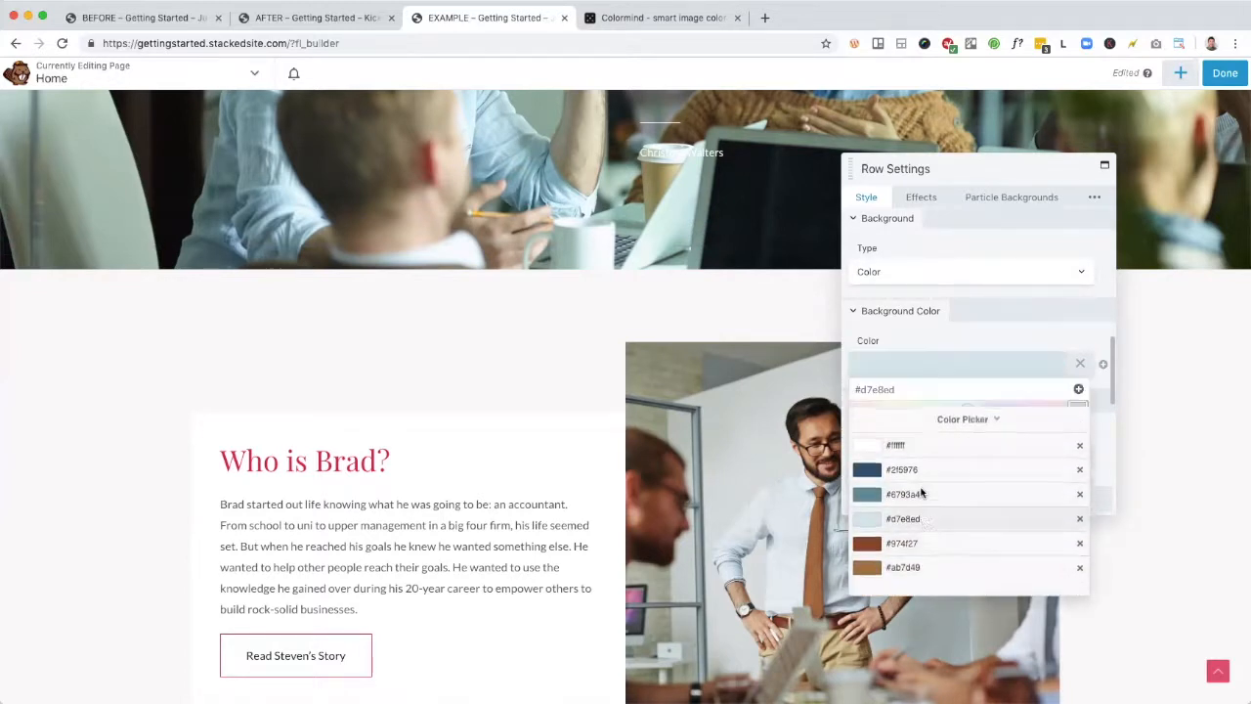
click(921, 488)
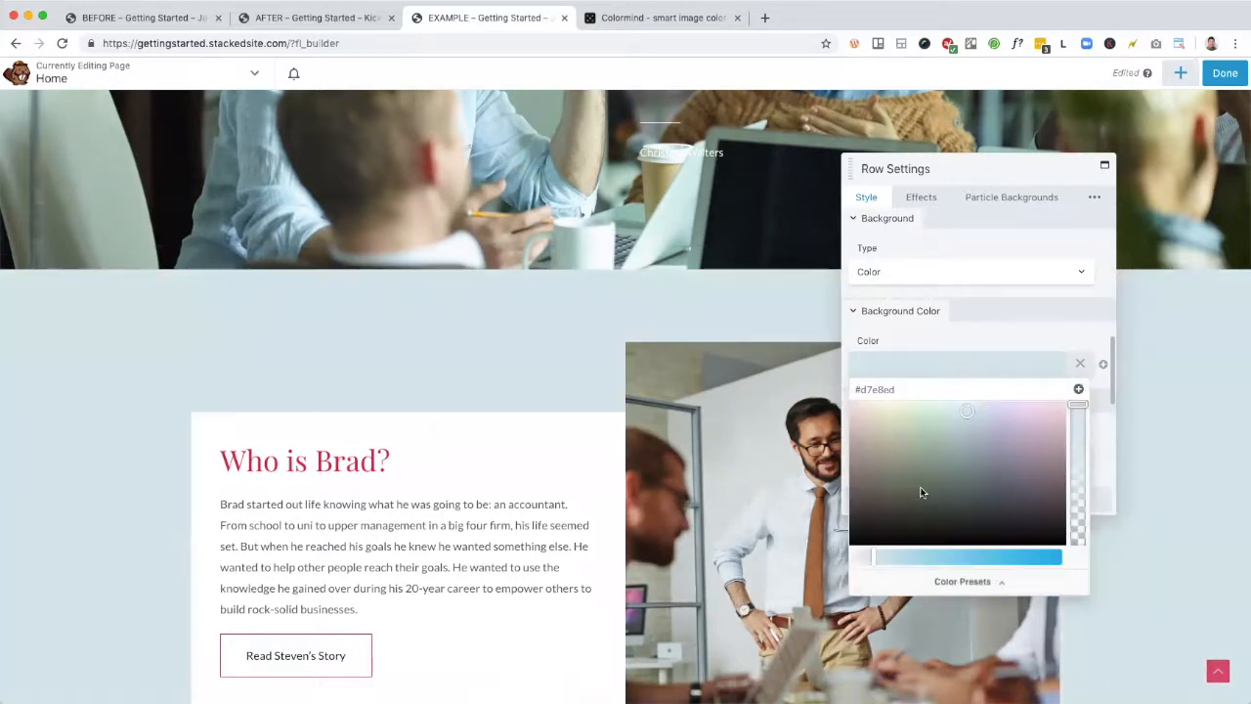
click(992, 333)
click(885, 495)
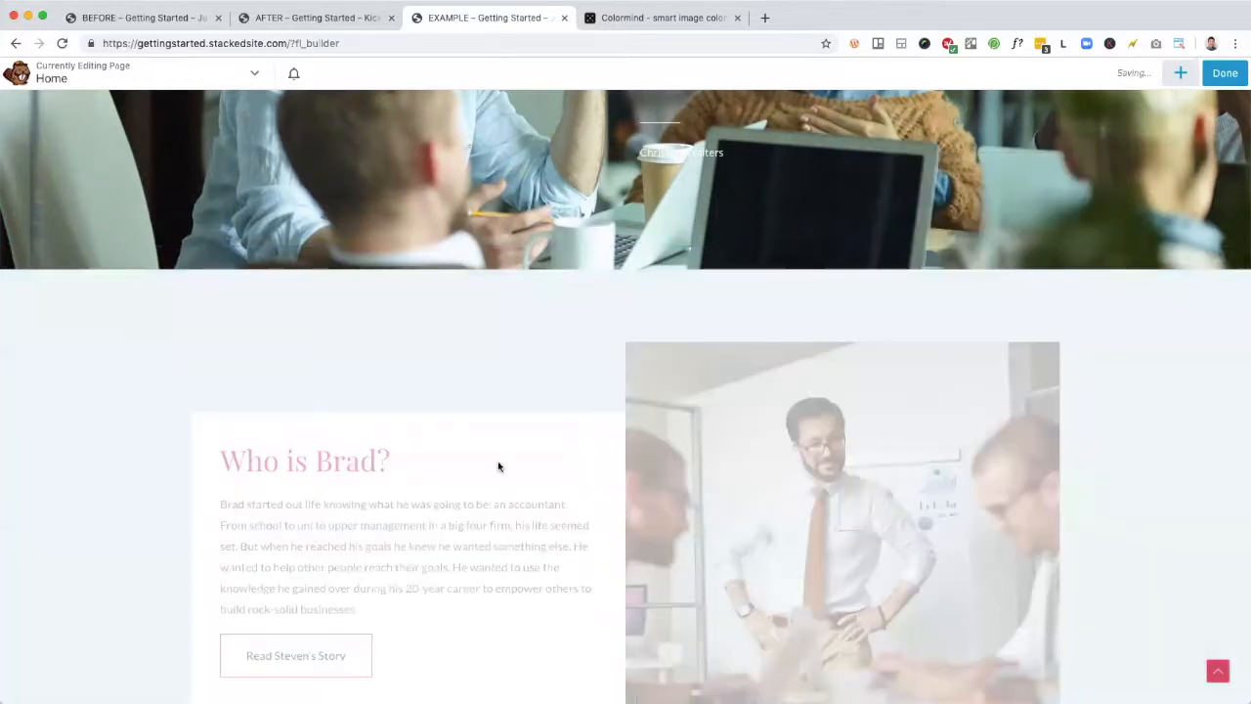
Step: Set the Coaching column's background color to the preset #2f5976 and save the column settings
scroll(562, 463, up, 15)
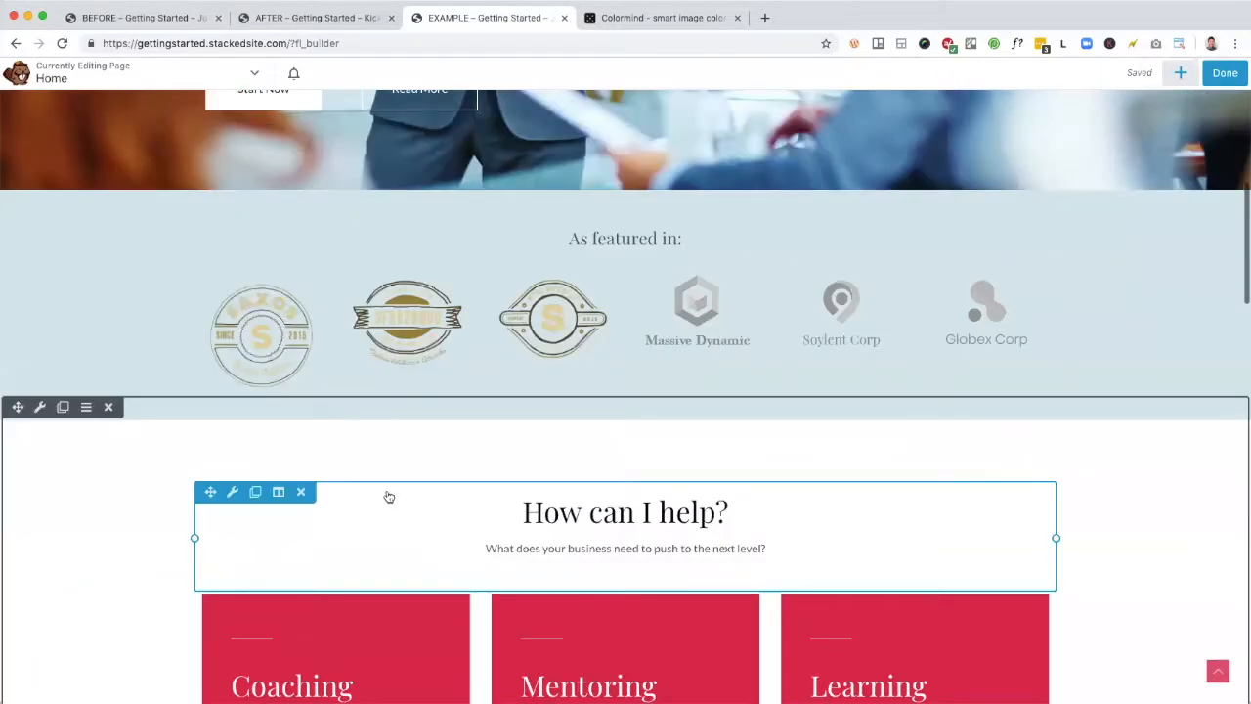
scroll(177, 353, down, 3)
scroll(85, 352, up, 4)
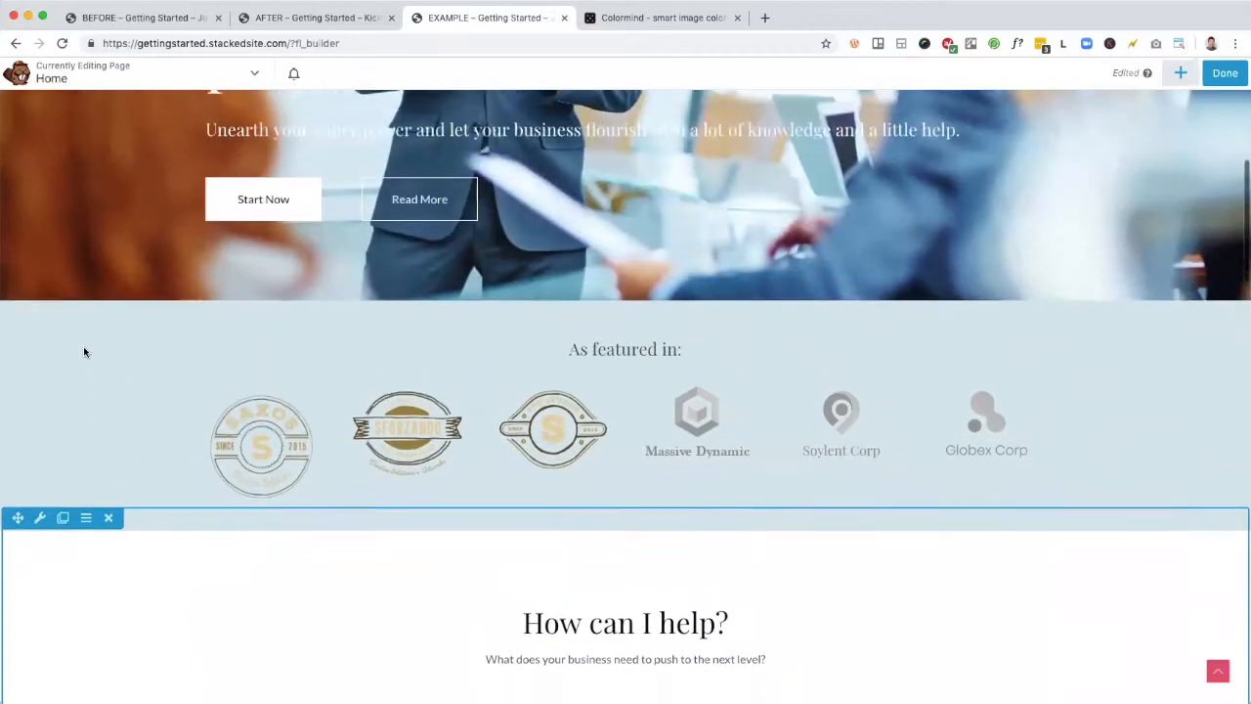
scroll(98, 403, down, 5)
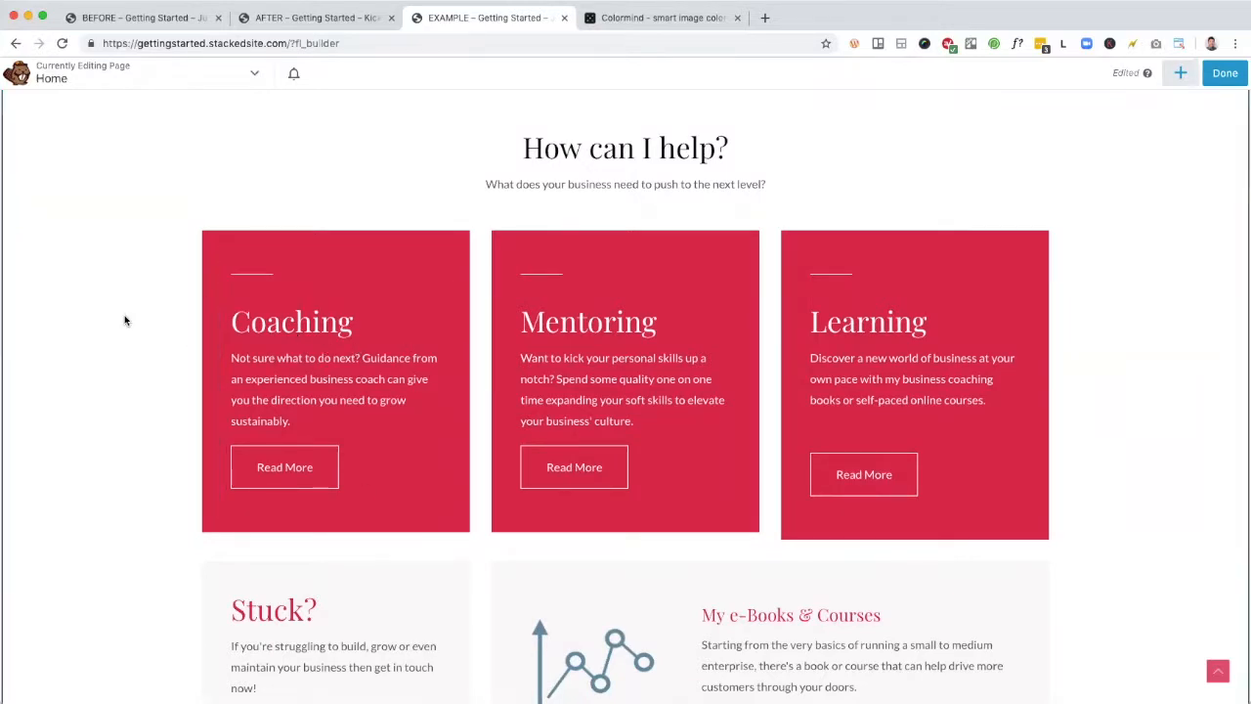
scroll(139, 319, up, 3)
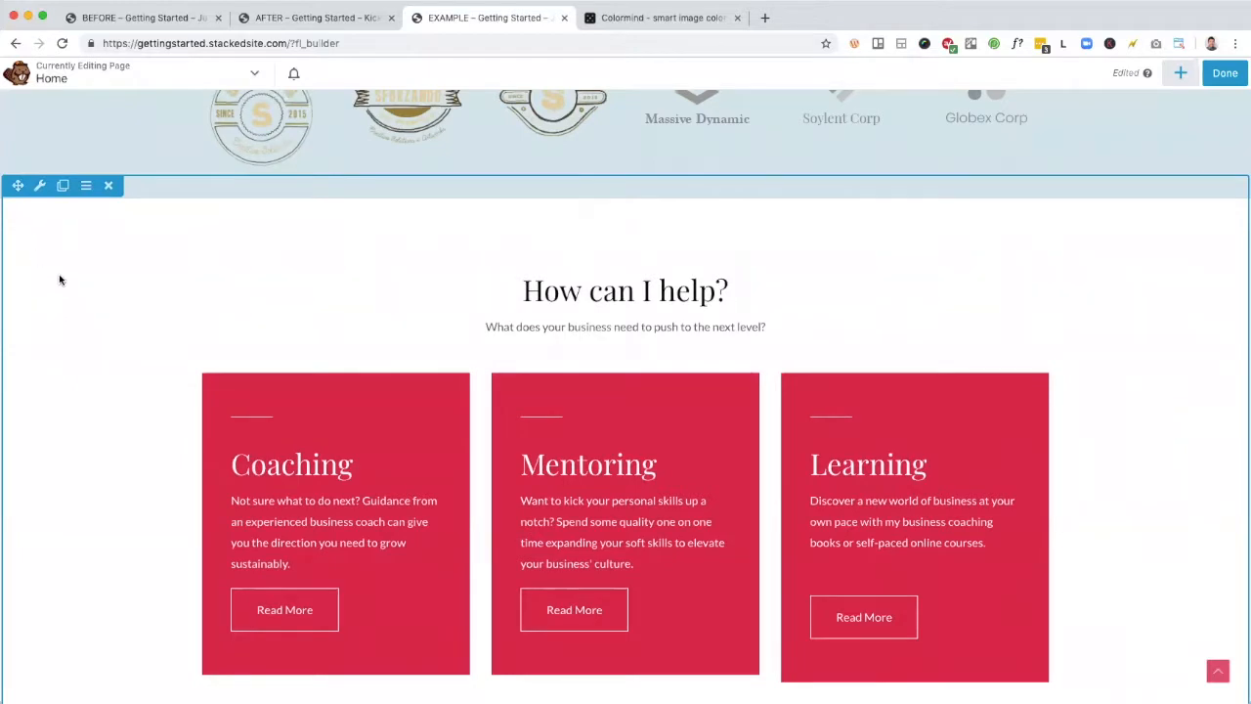
scroll(98, 475, down, 2)
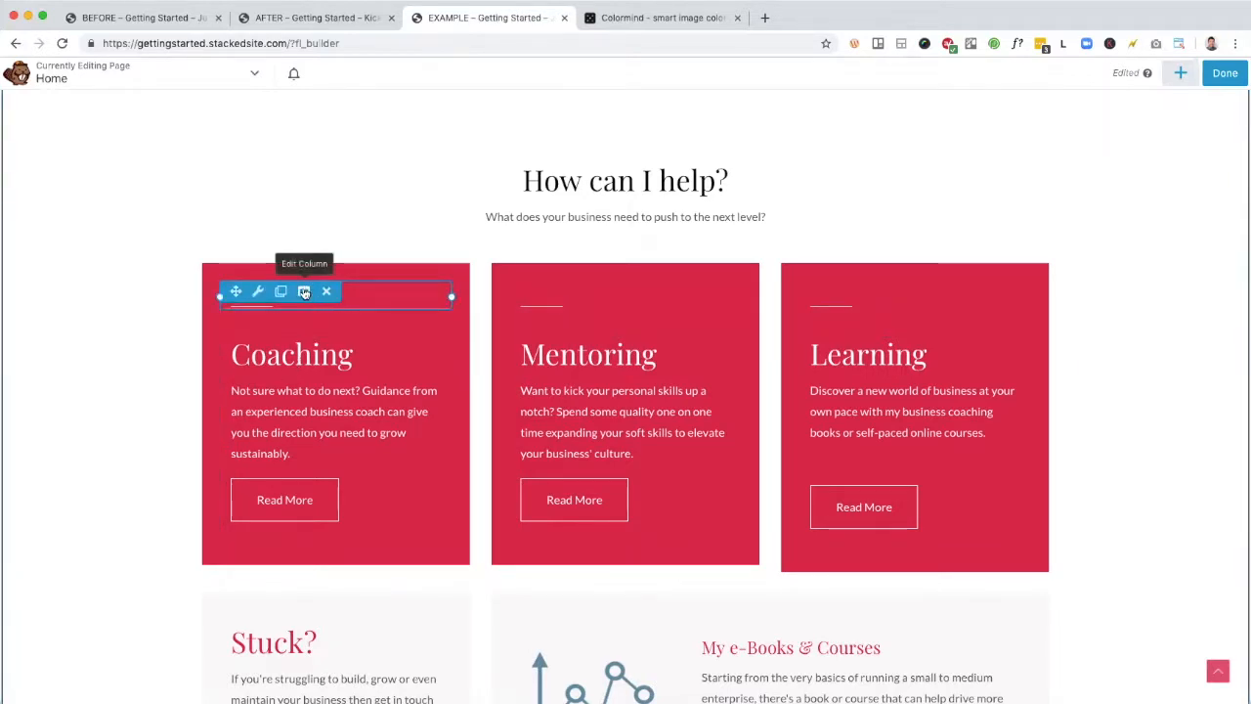
click(304, 292)
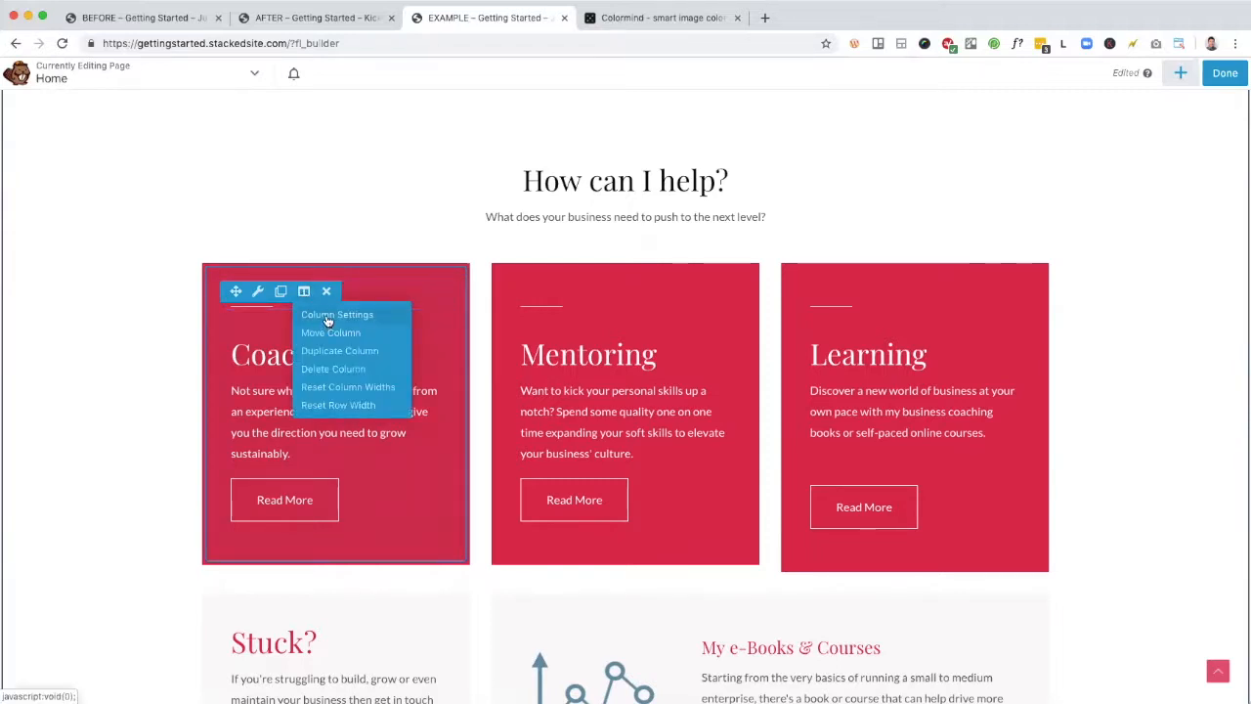
click(328, 317)
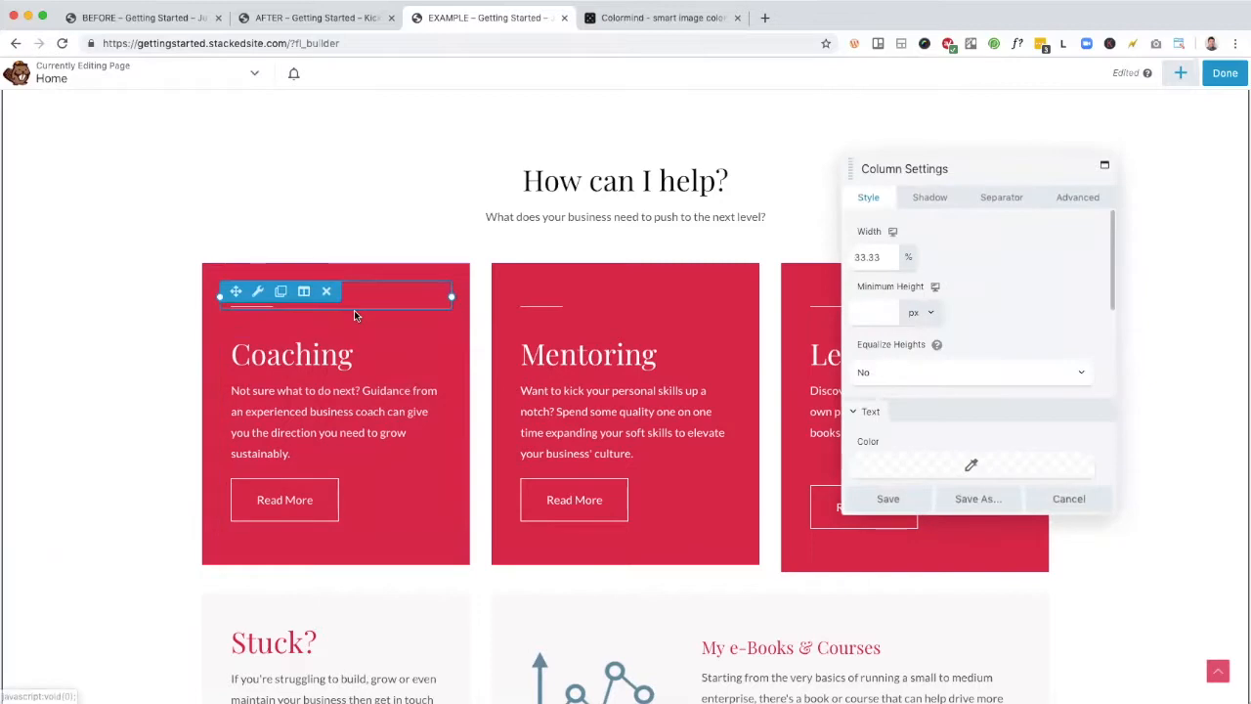
scroll(1004, 310, down, 10)
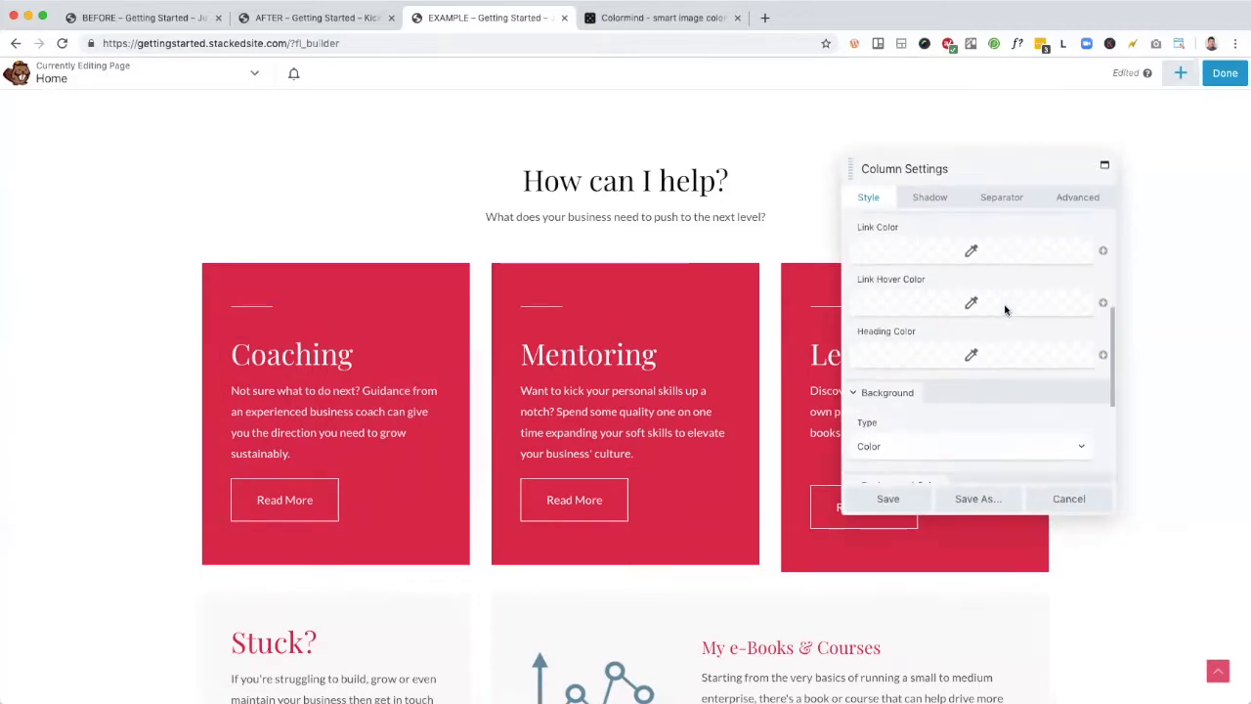
click(979, 365)
click(994, 579)
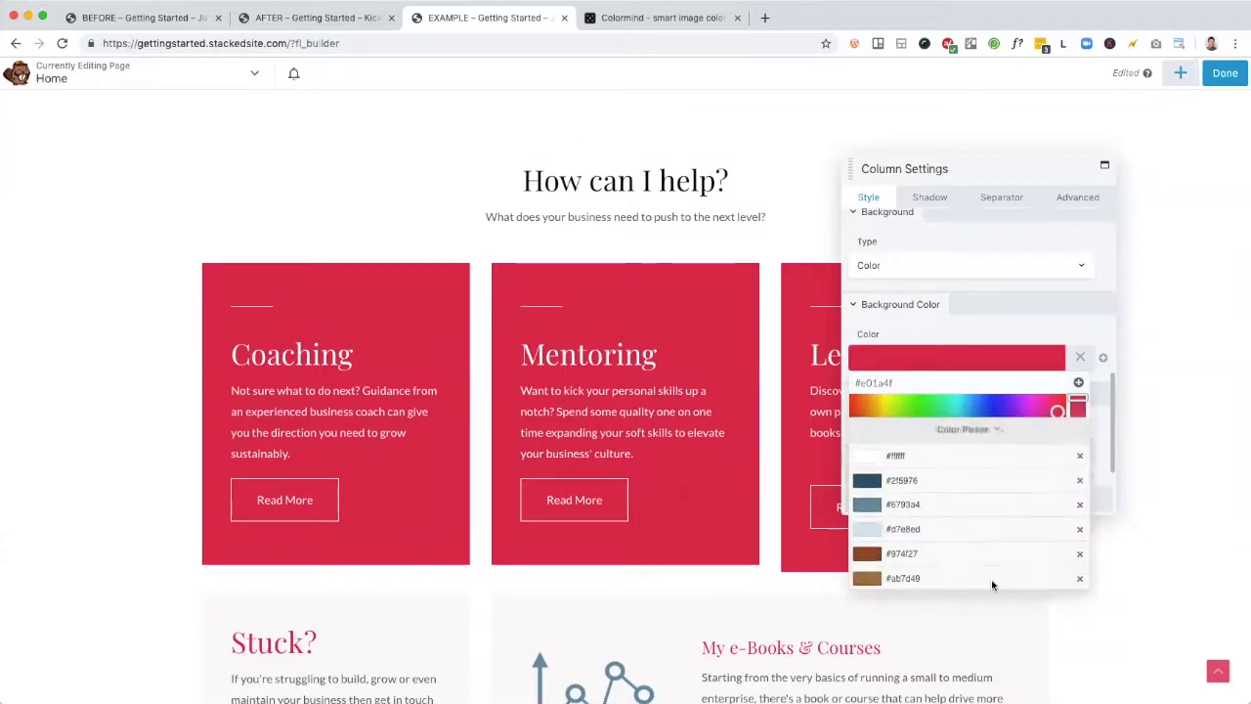
click(933, 431)
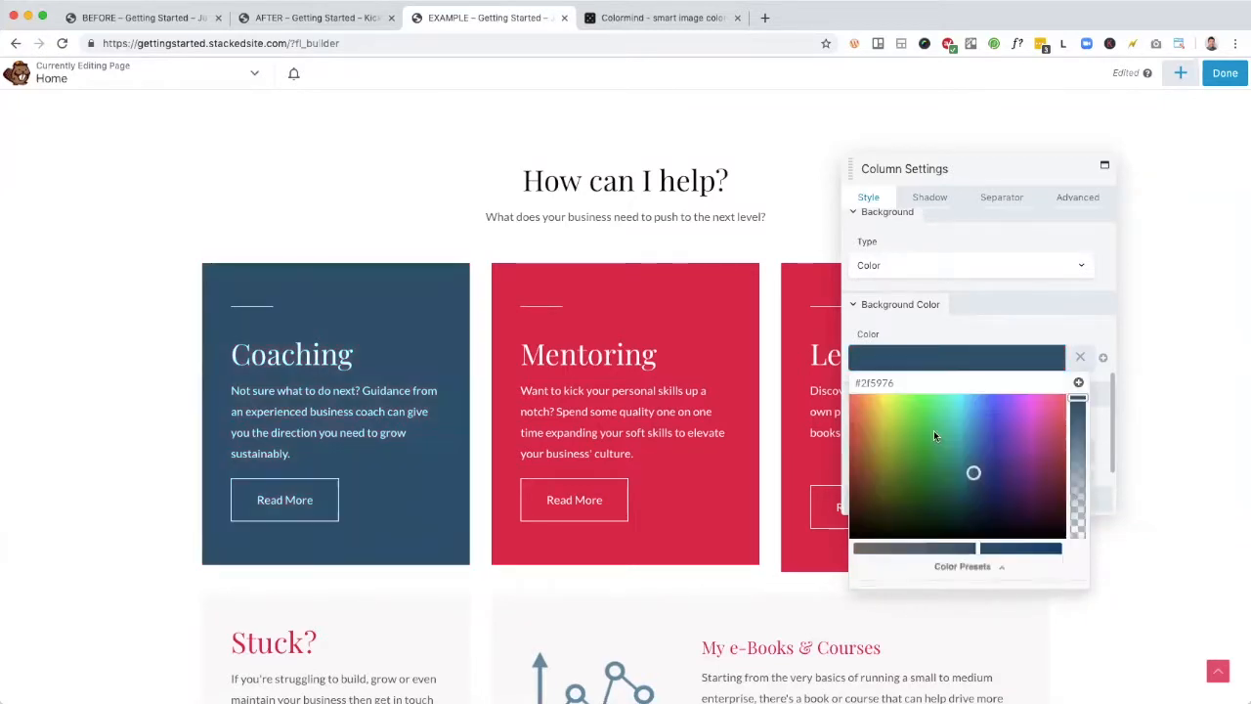
click(997, 319)
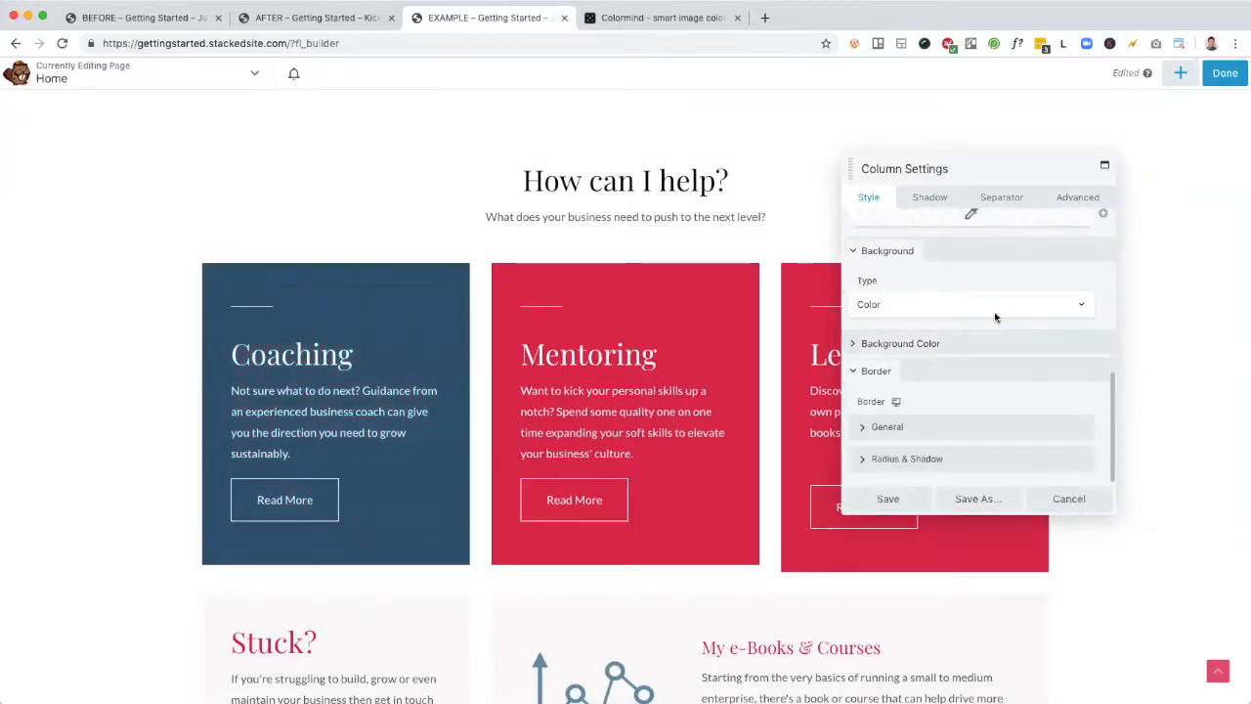
click(887, 499)
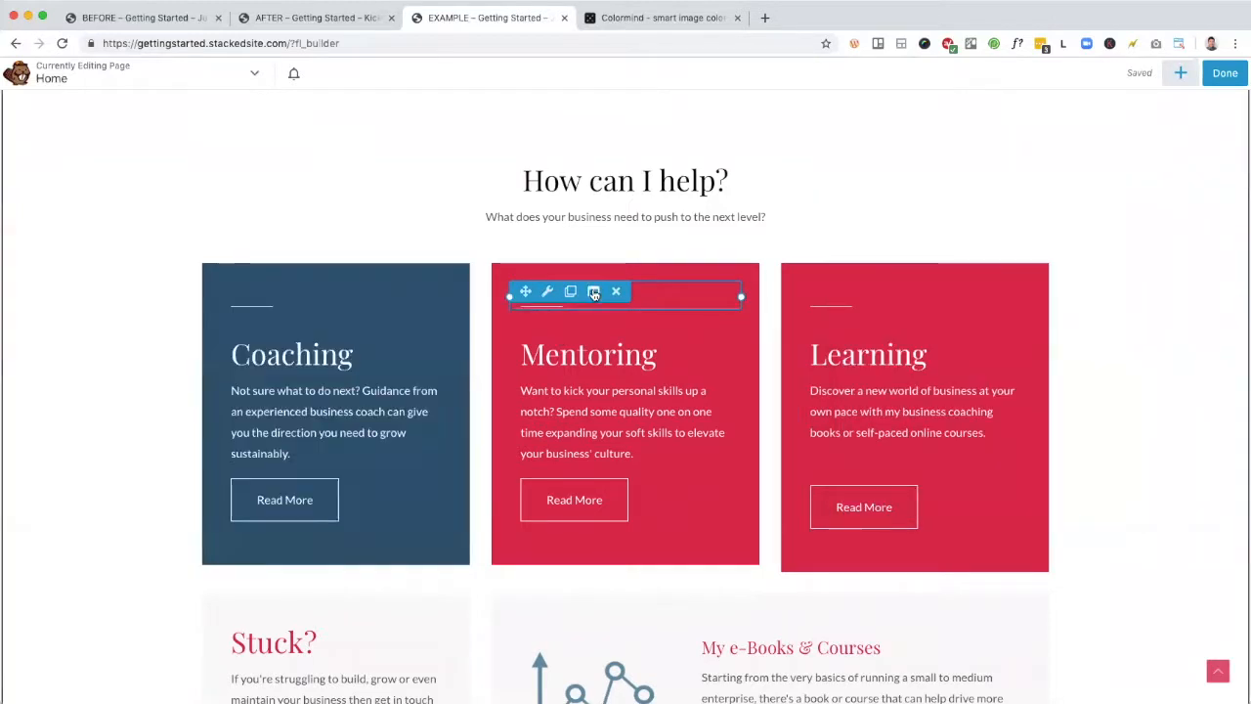
Step: Set the Mentoring column's background color to the preset #6793a4 and save the column settings
mouse_move(593, 291)
click(617, 319)
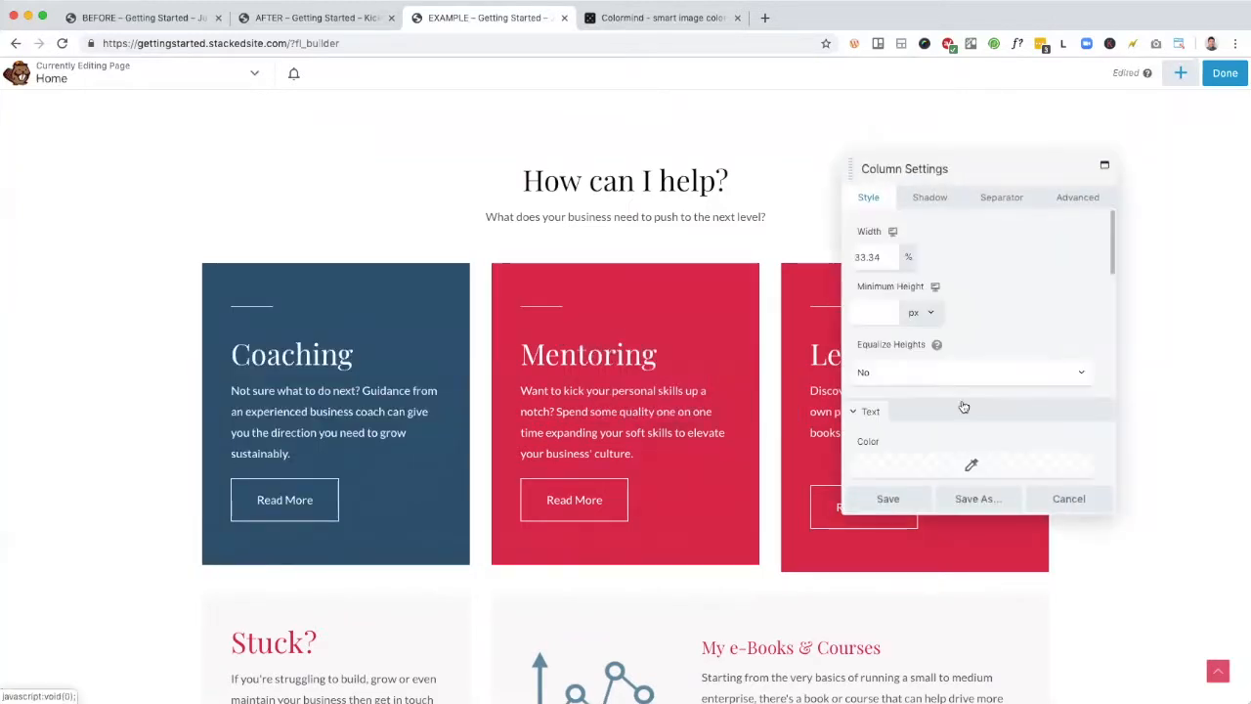
scroll(1005, 362, down, 6)
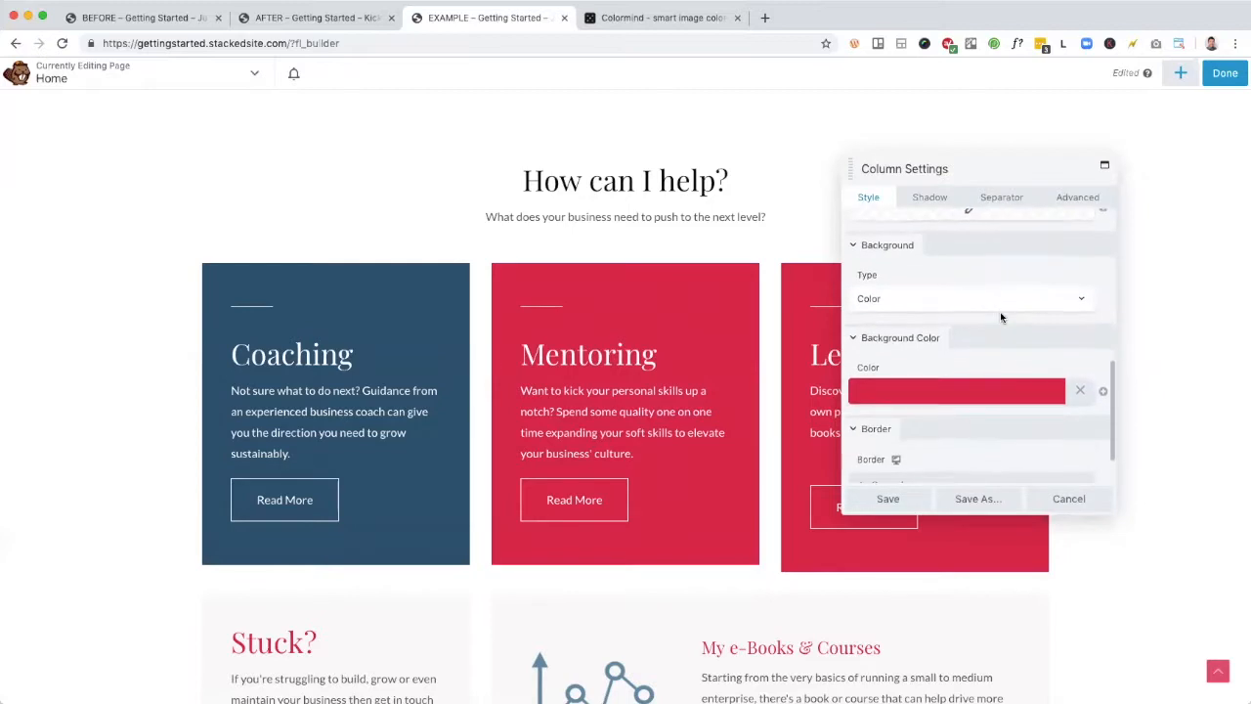
click(987, 375)
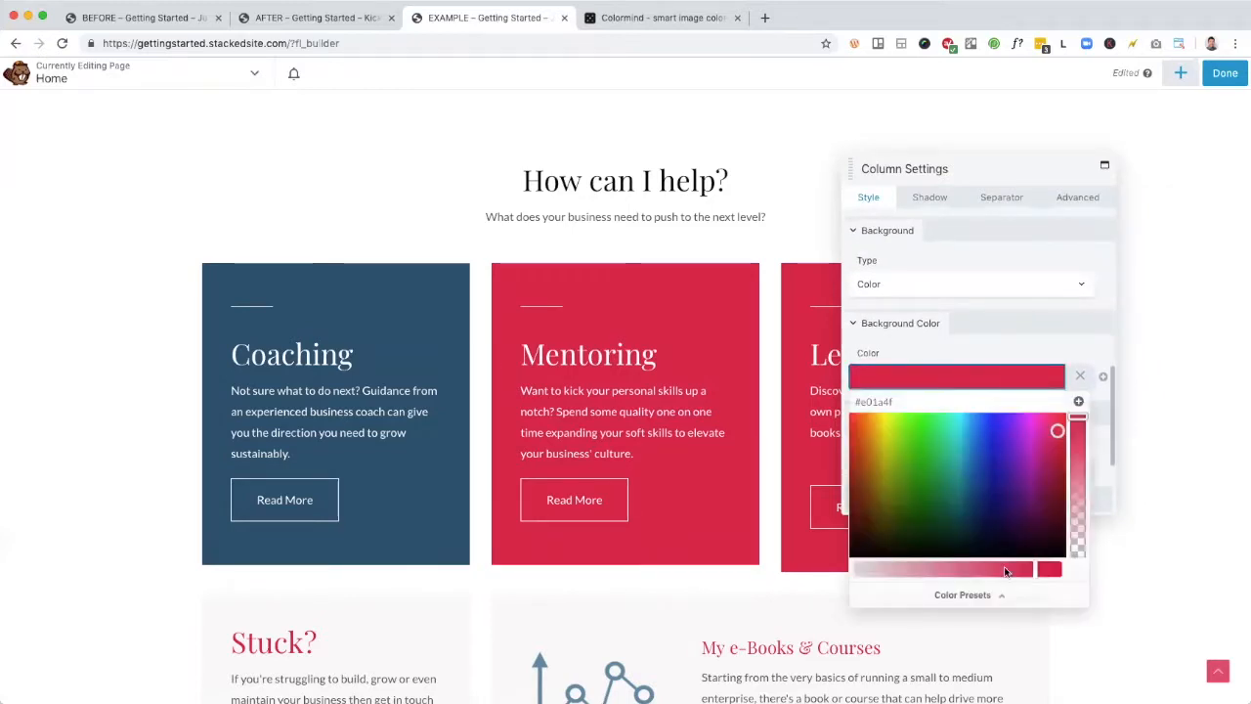
click(997, 595)
click(926, 476)
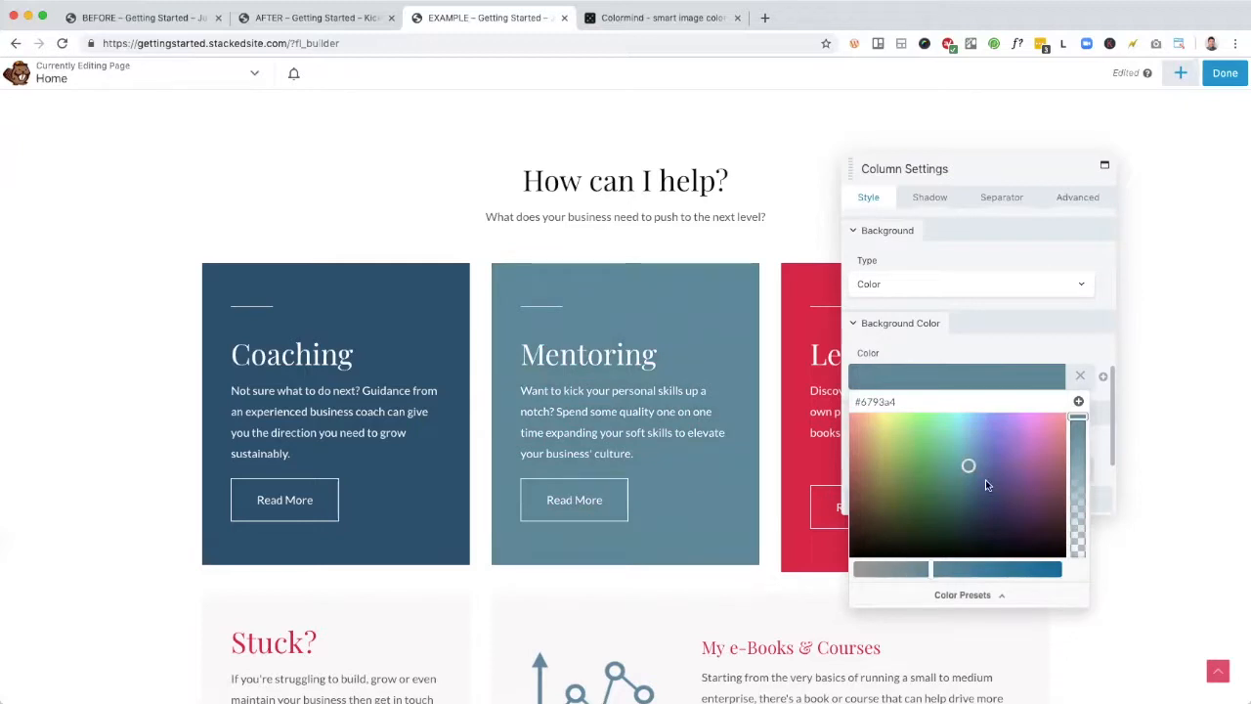
click(1008, 346)
click(900, 493)
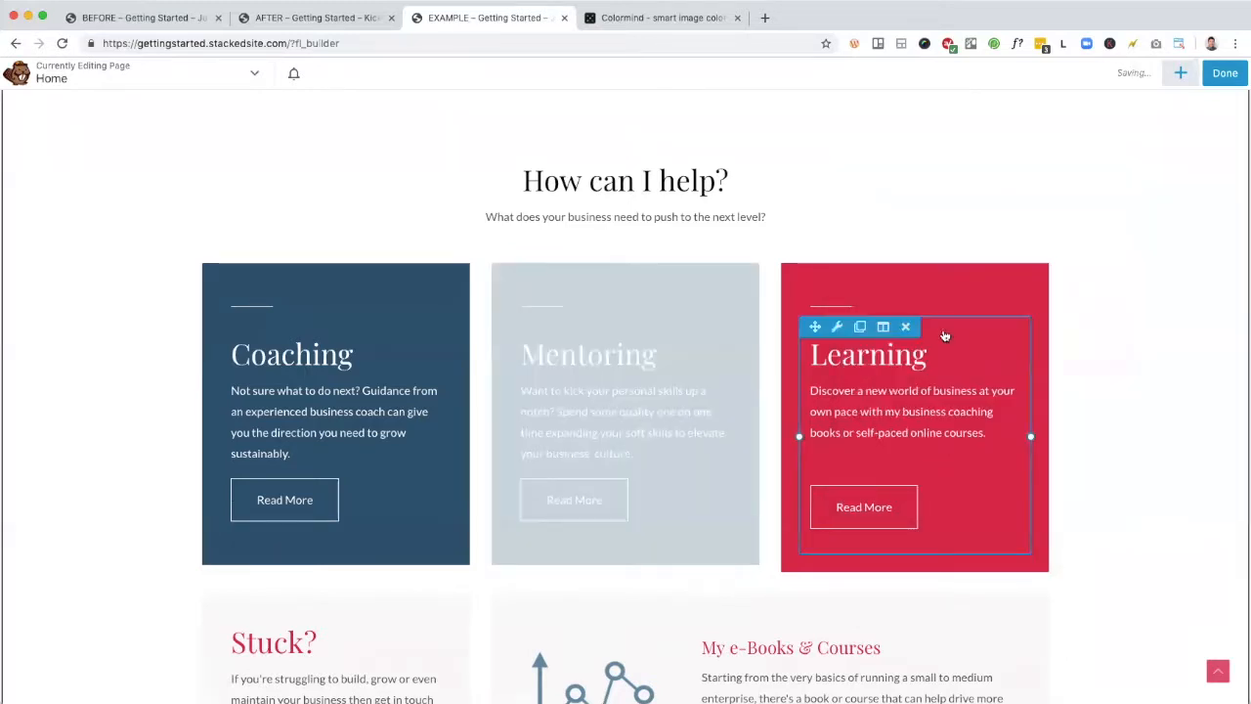
Step: Set the Learning column's background color to the preset #ab7d49 and save the column settings
mouse_move(883, 294)
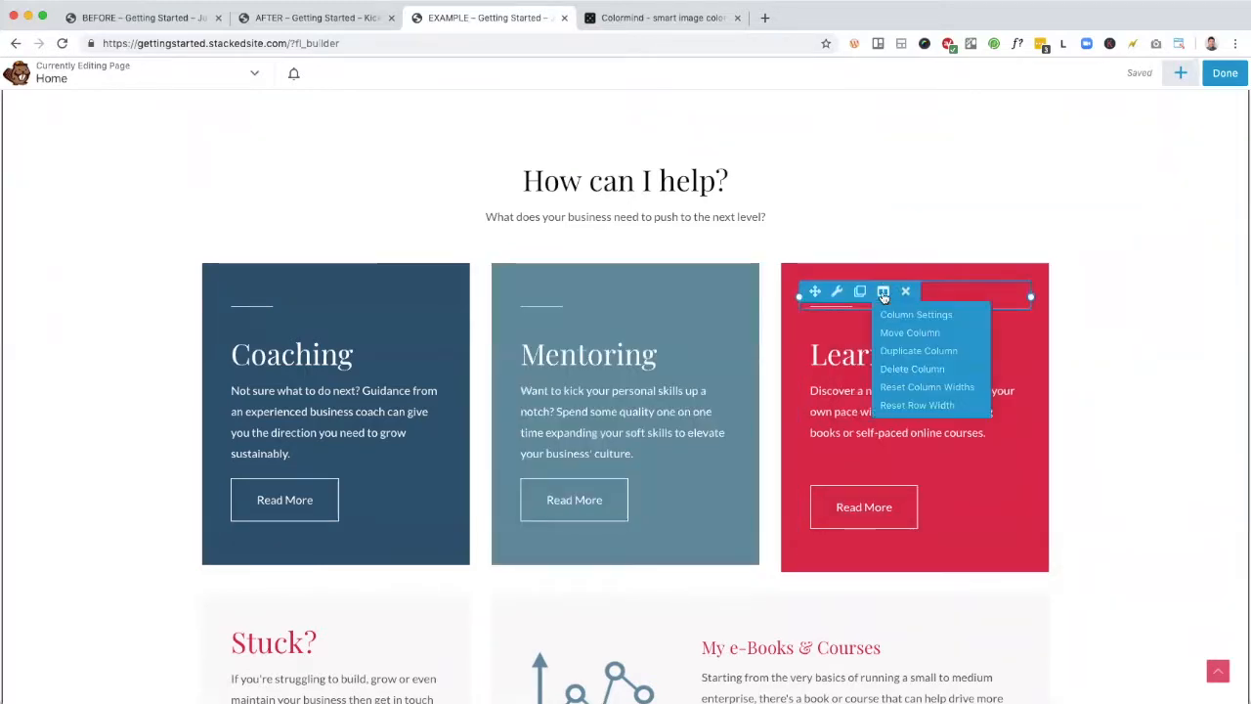
click(907, 324)
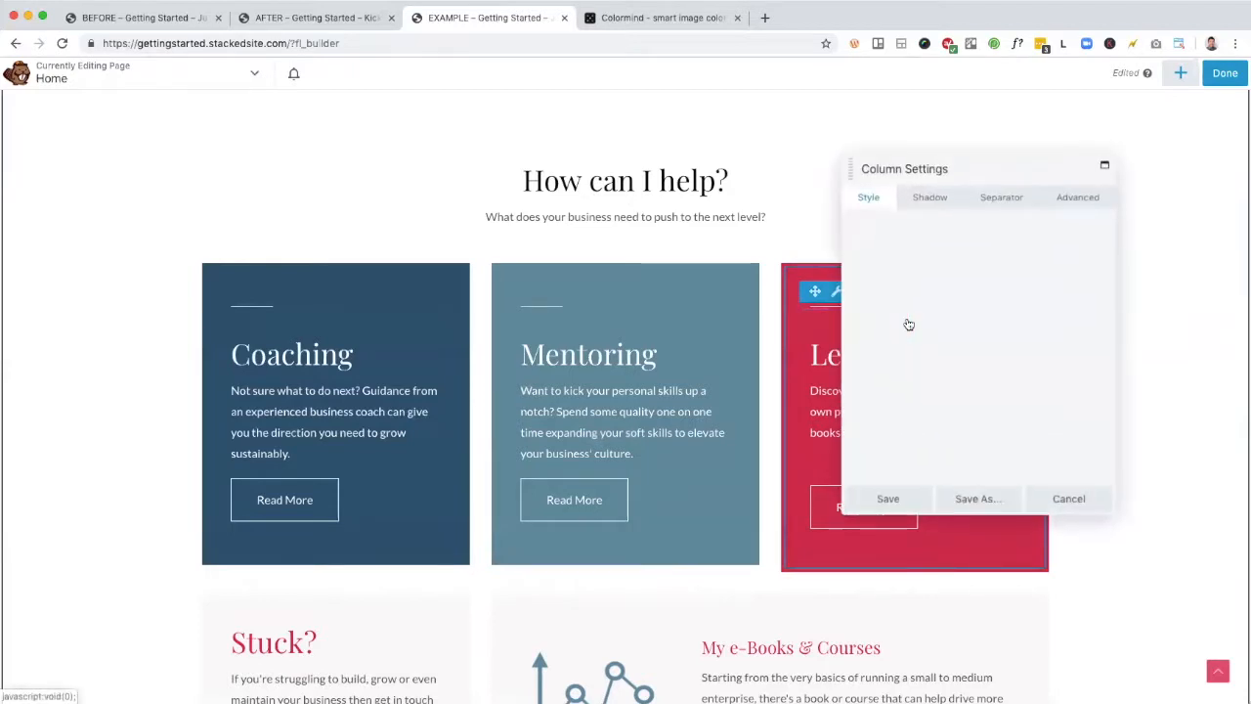
scroll(1013, 286, down, 3)
scroll(1014, 286, down, 5)
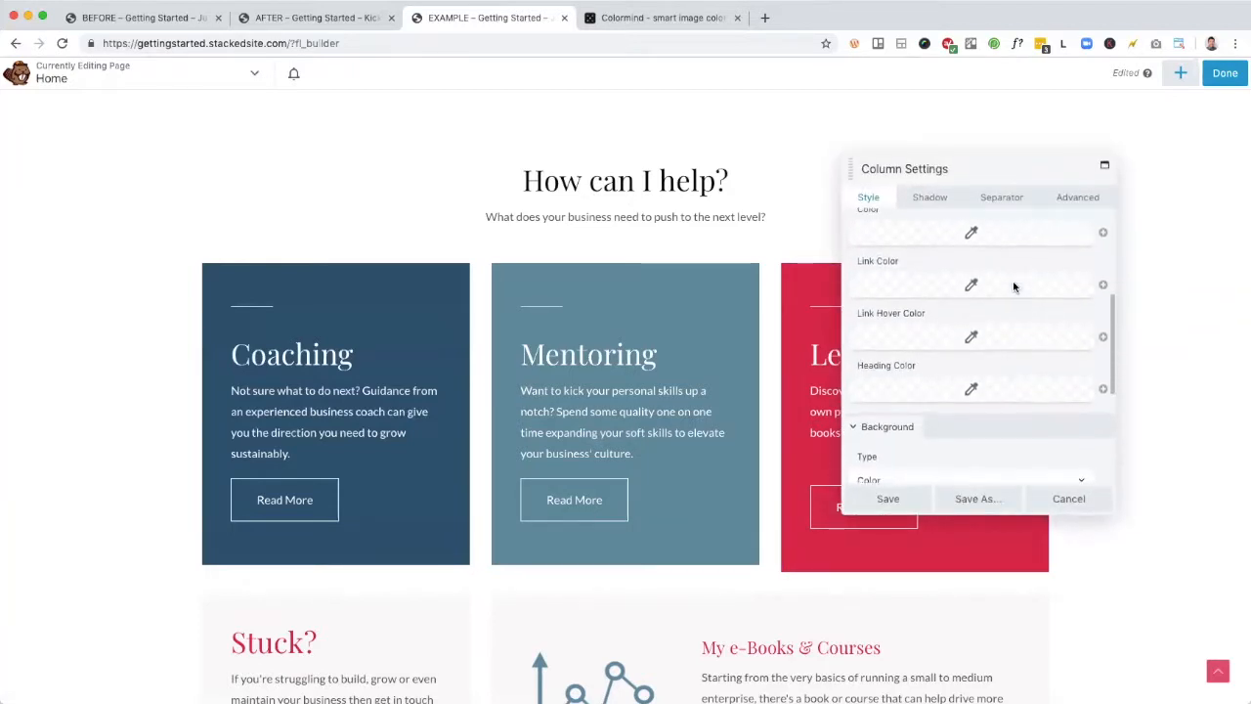
click(992, 415)
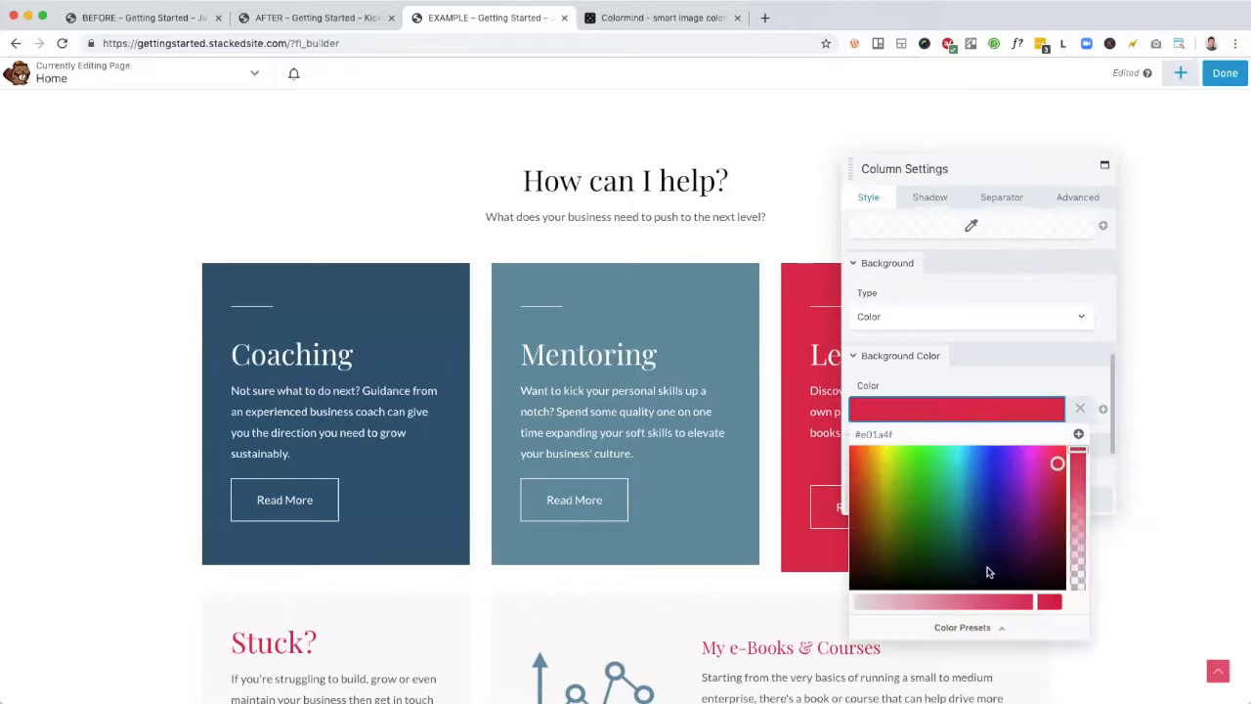
click(976, 628)
click(909, 615)
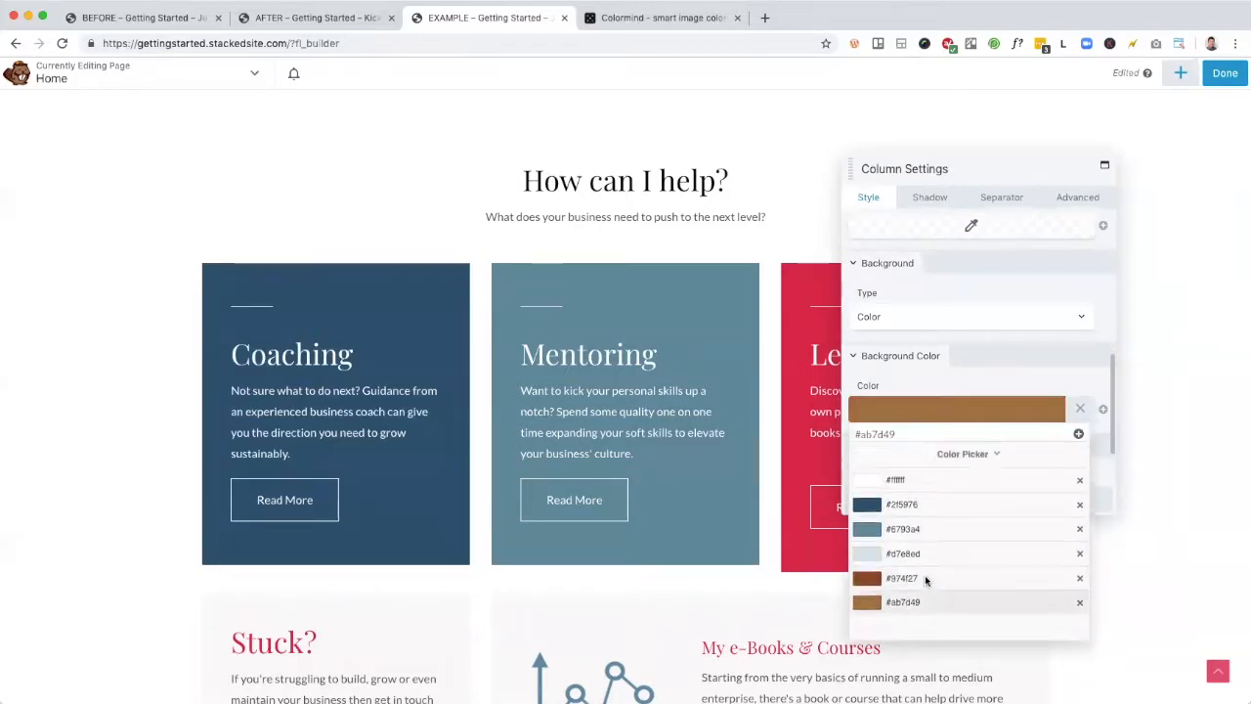
click(1006, 358)
click(892, 499)
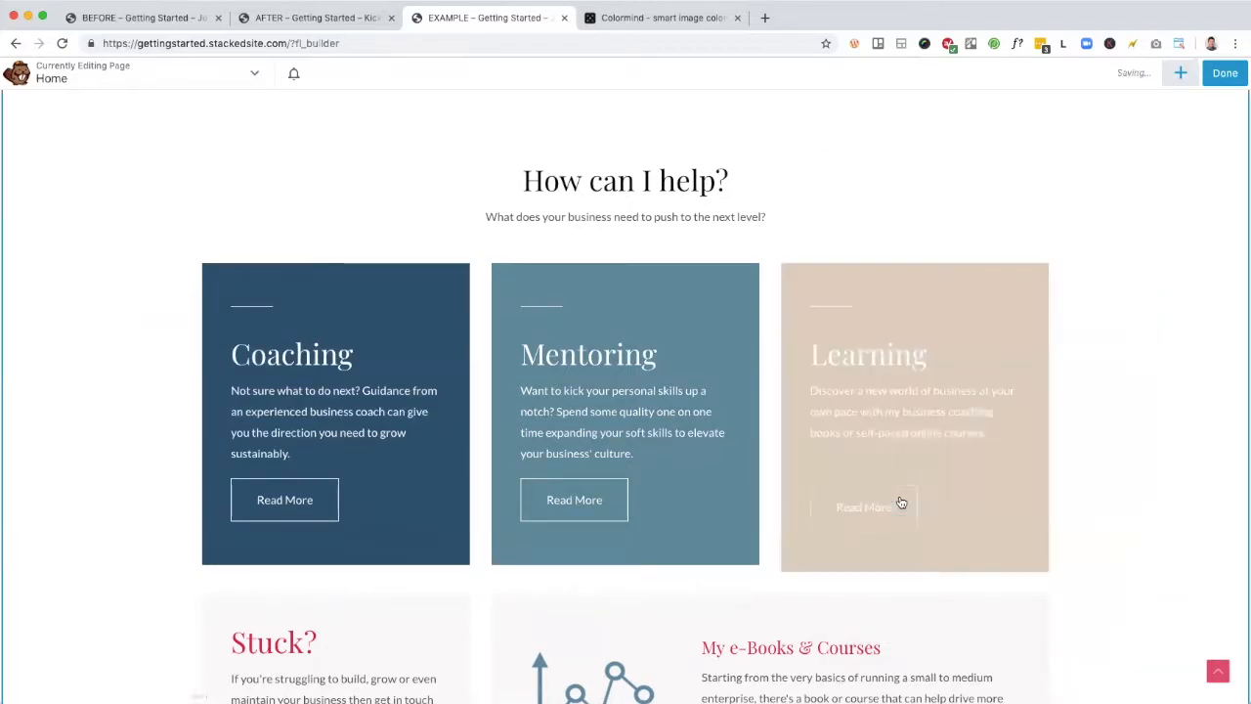
Step: Set the title color of the "Stuck?" info box to the preset #974f27 in its typography settings and save the module
scroll(619, 391, down, 5)
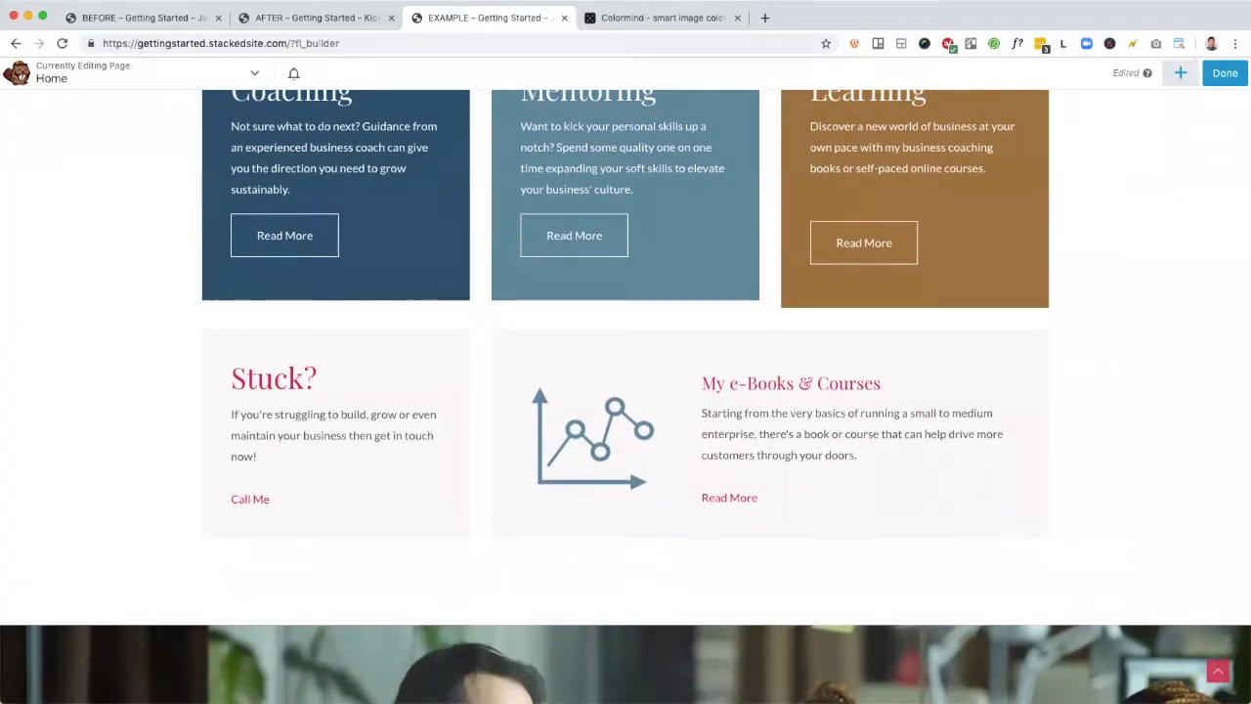
click(269, 386)
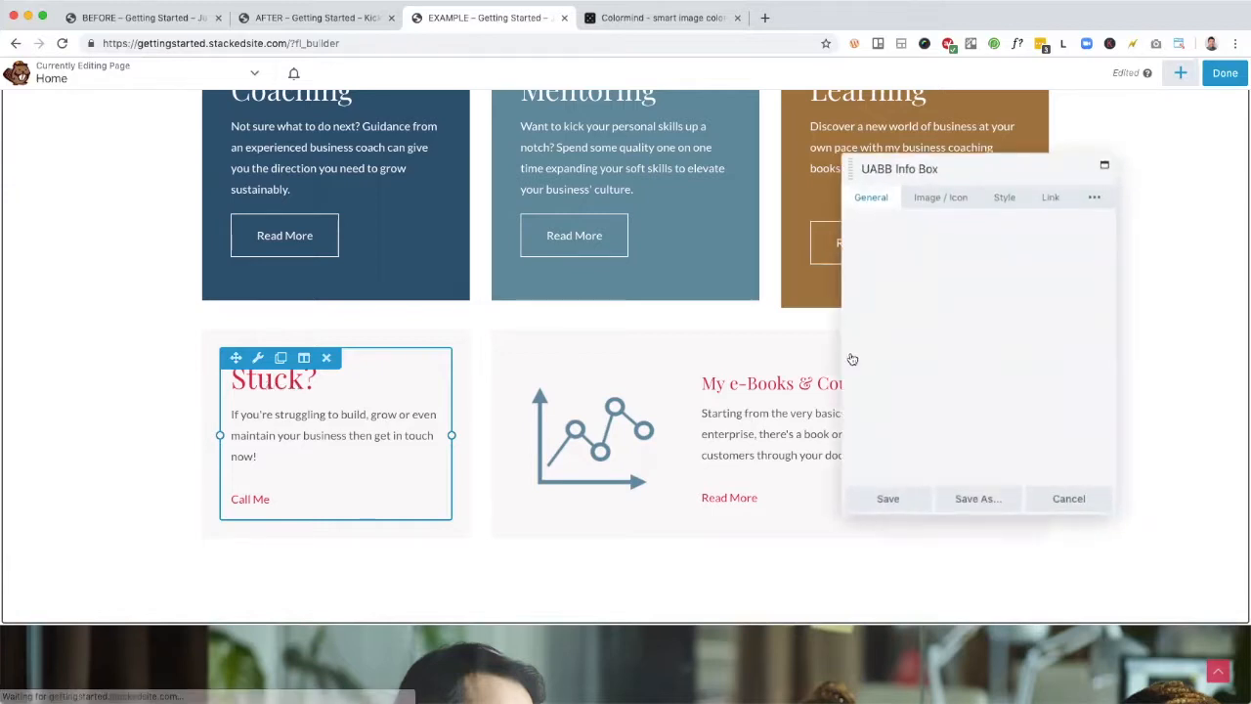
click(908, 342)
drag(909, 341, 849, 340)
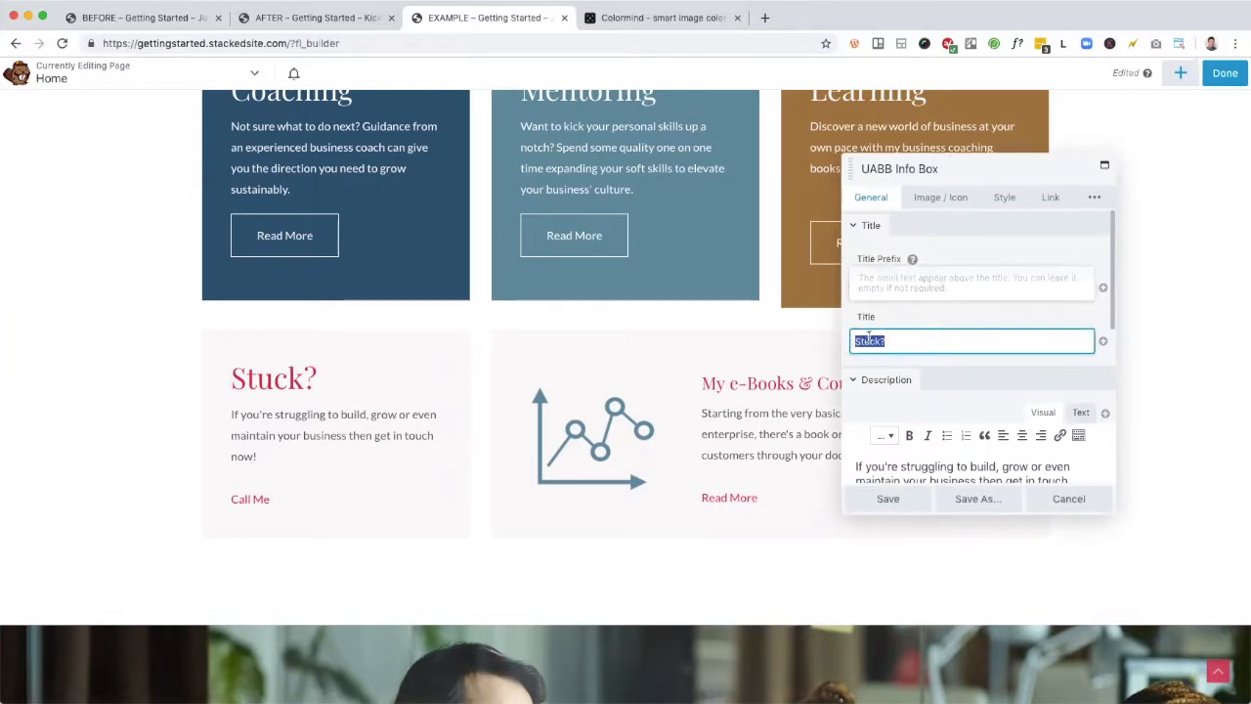
click(938, 199)
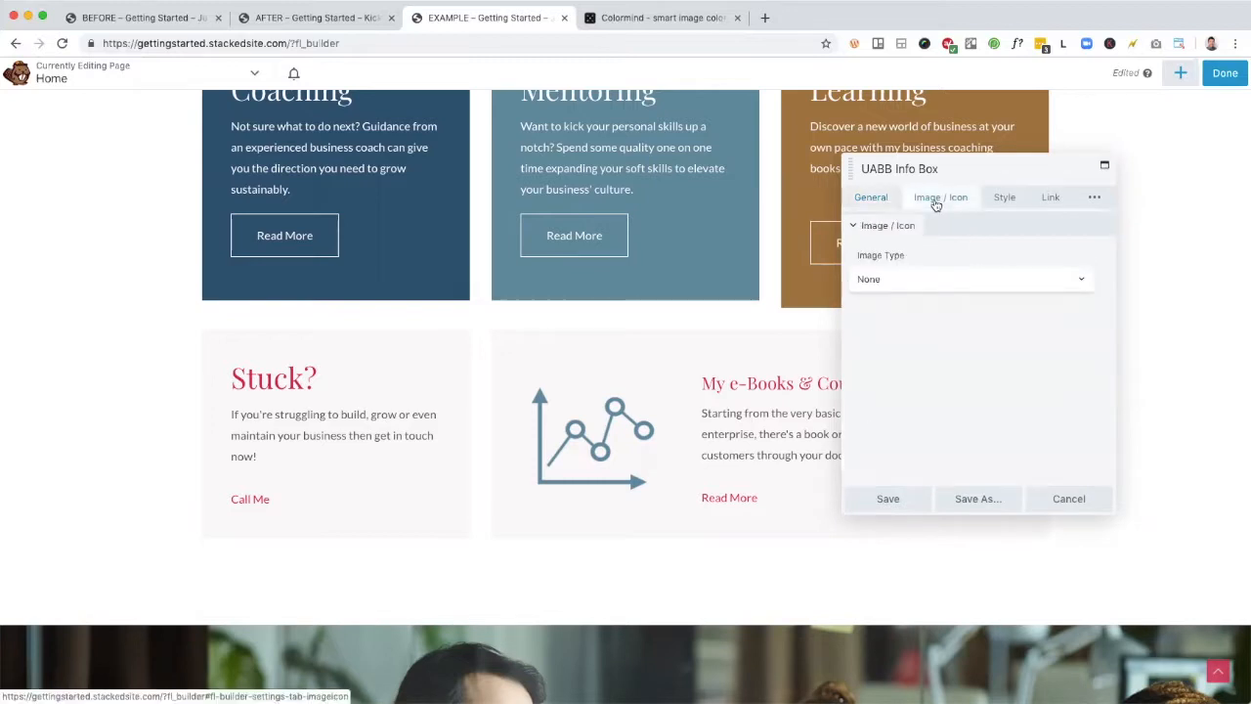
click(999, 199)
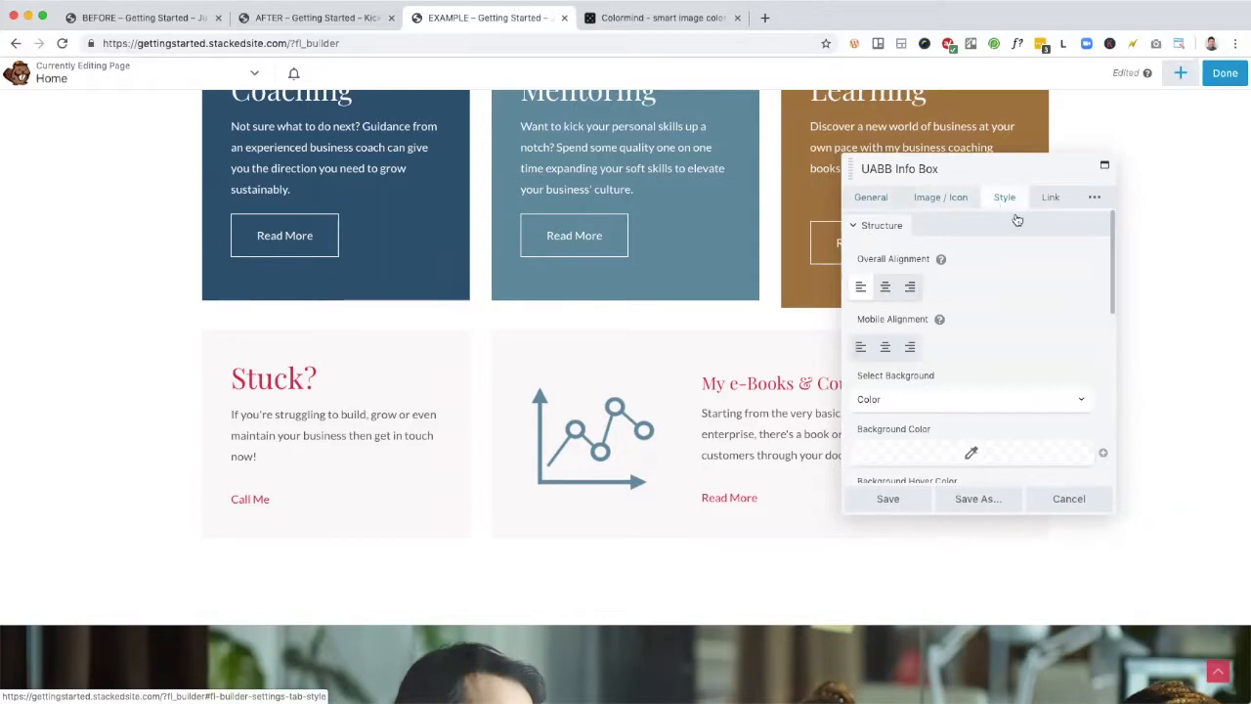
scroll(1009, 299, down, 10)
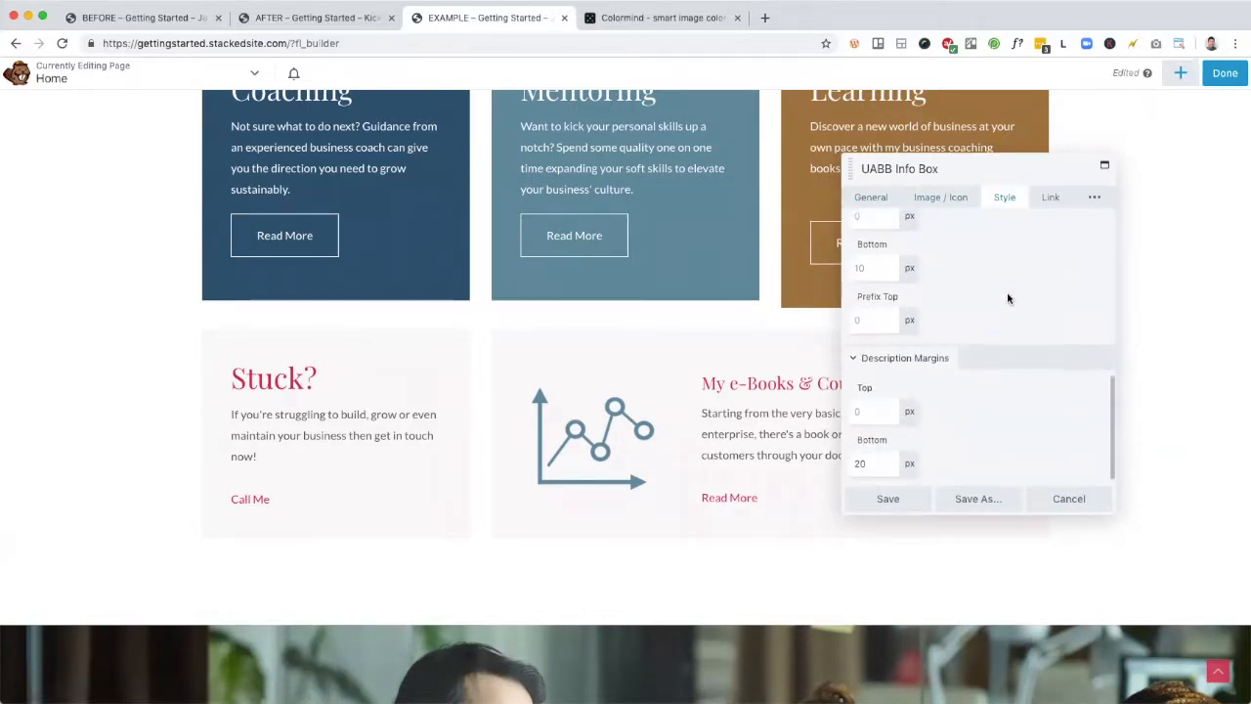
click(1096, 197)
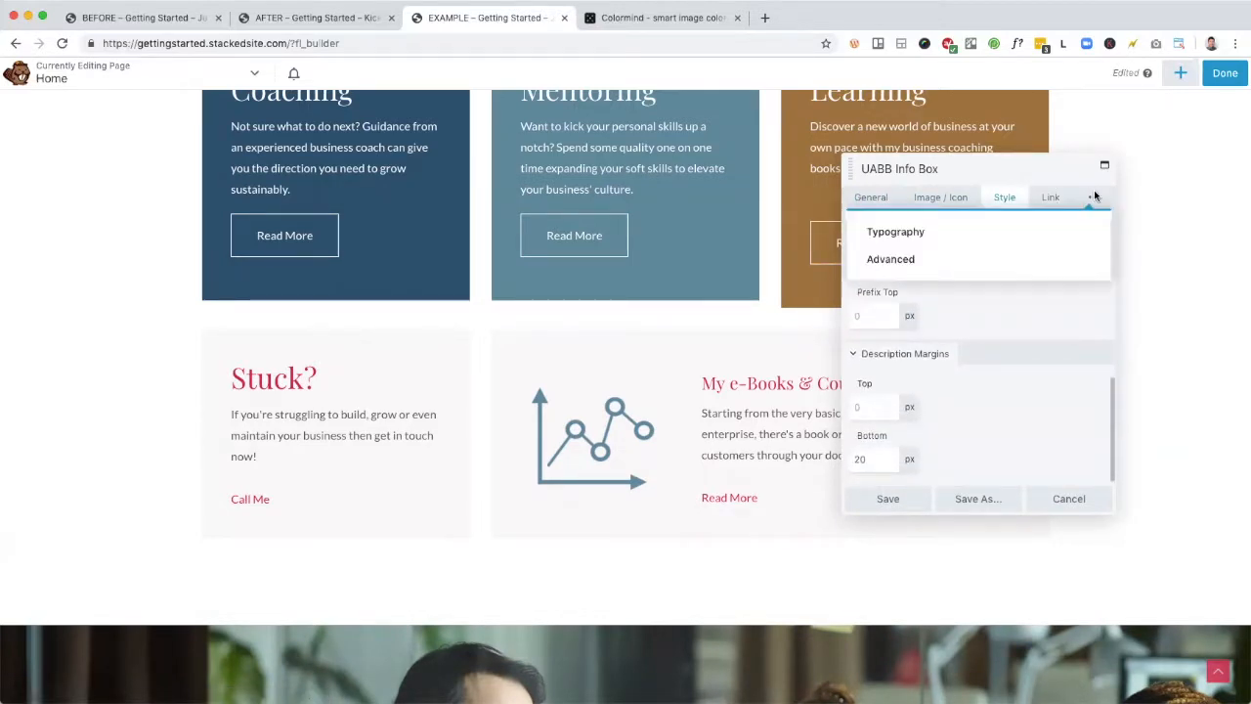
click(965, 232)
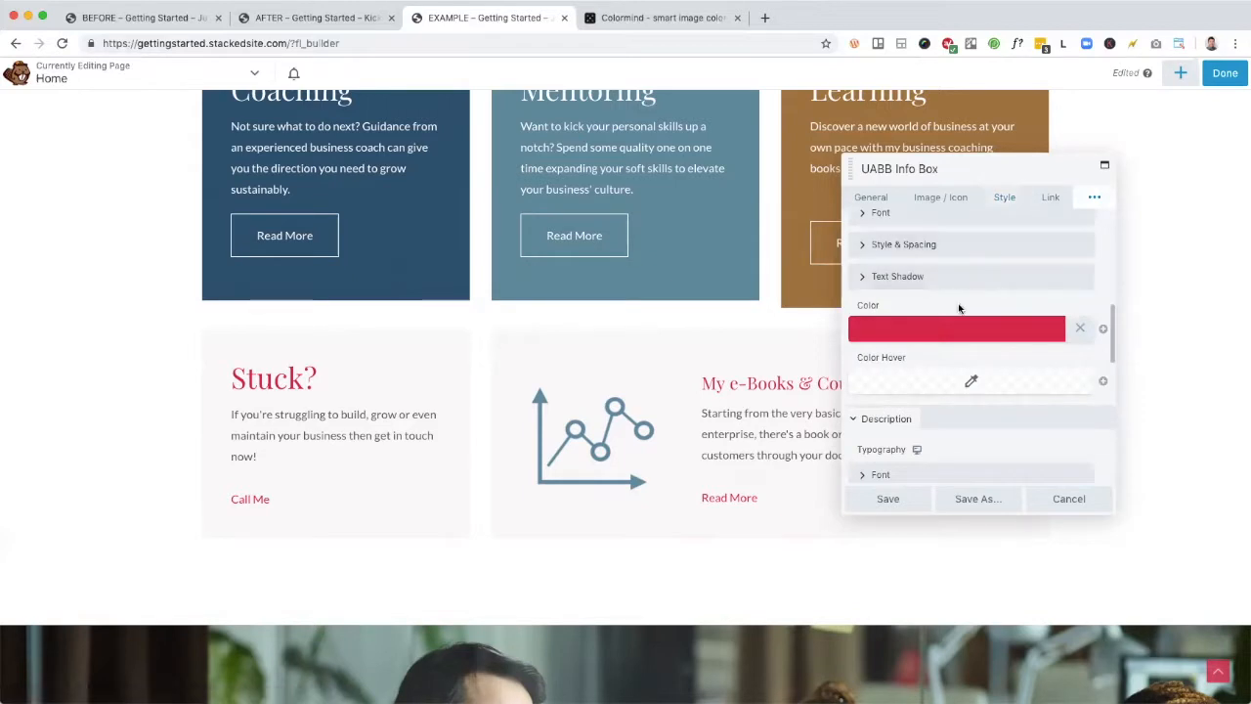
scroll(972, 307, up, 5)
scroll(939, 303, down, 3)
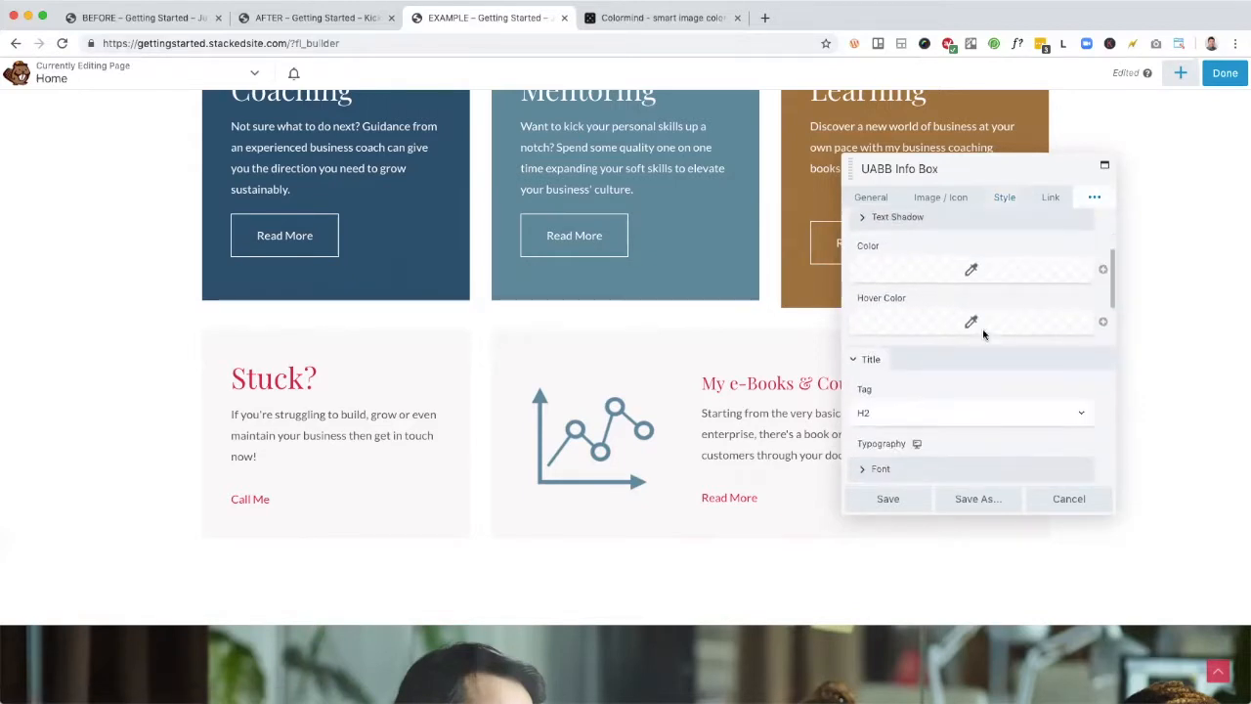
scroll(913, 298, down, 4)
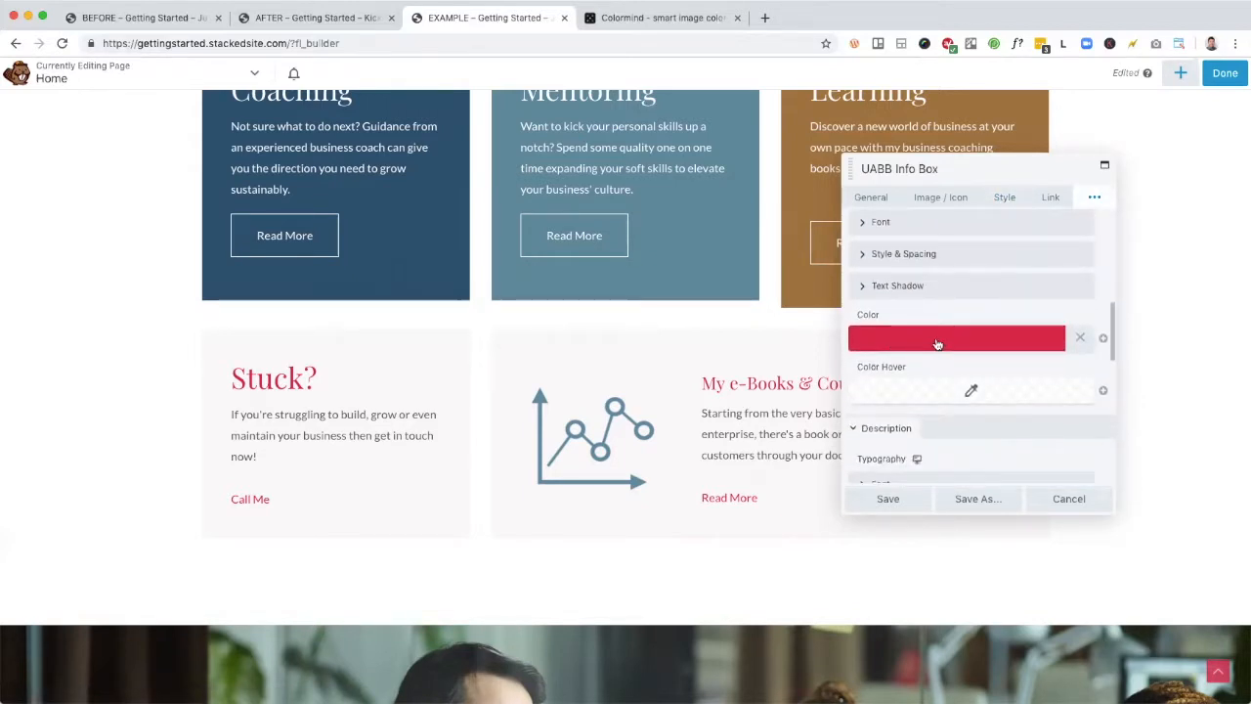
click(950, 342)
click(990, 553)
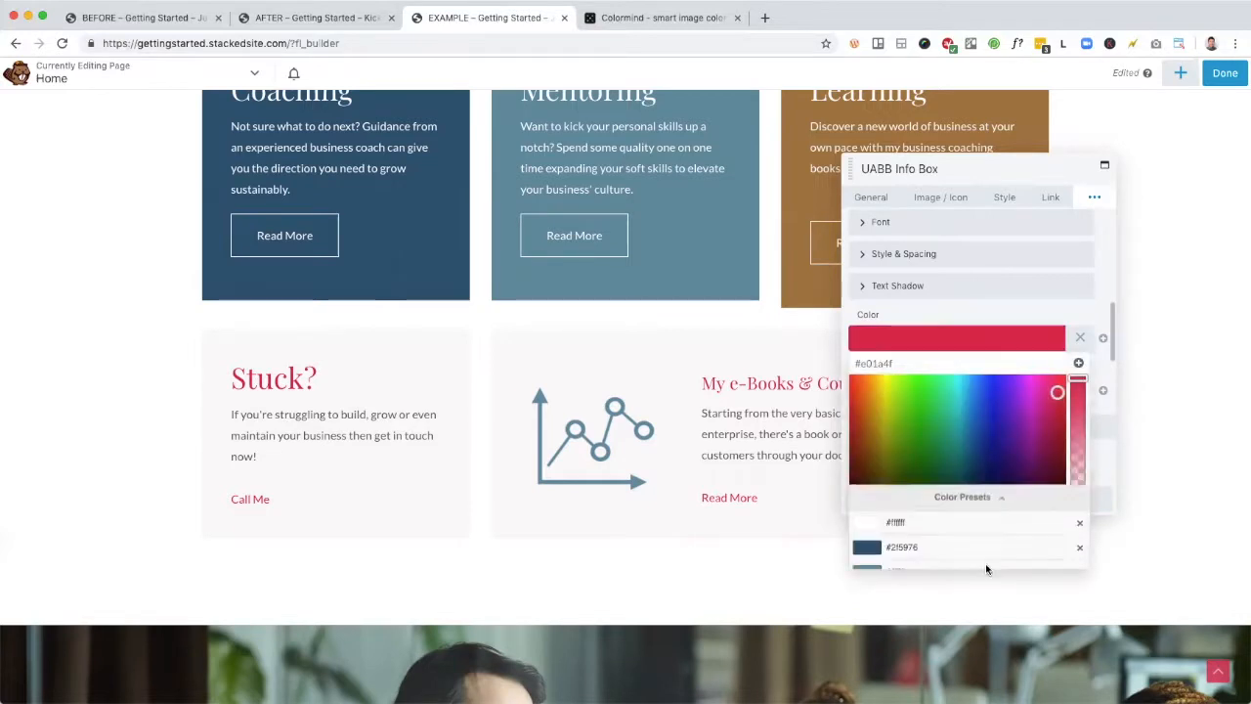
click(908, 487)
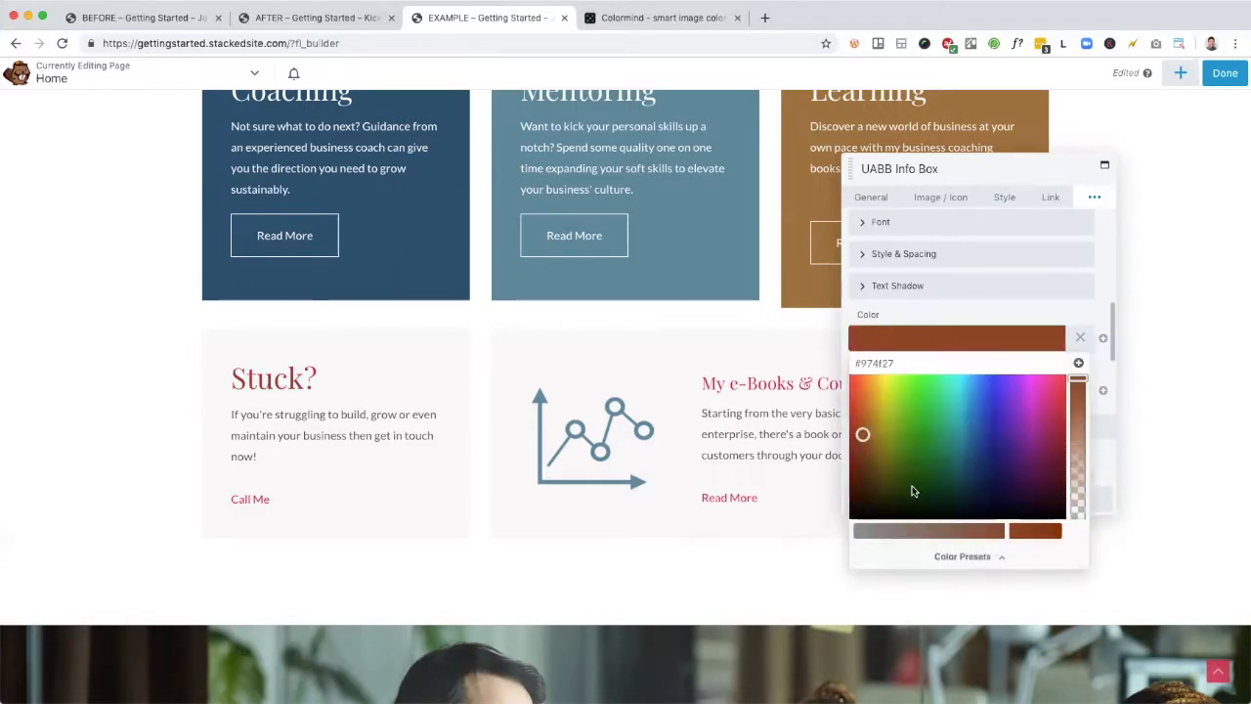
click(1047, 324)
click(886, 497)
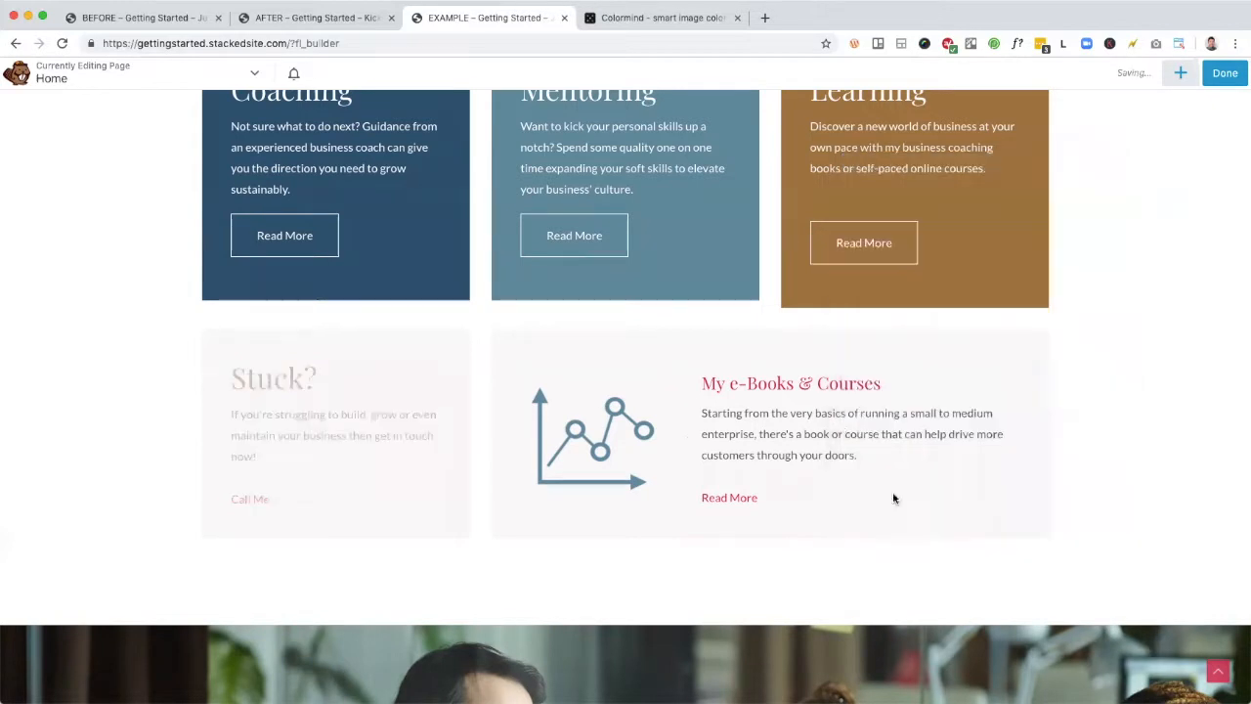
Step: Set the title color of the "My e-Books & Courses" info box to the preset #974f27 and save the module
click(867, 386)
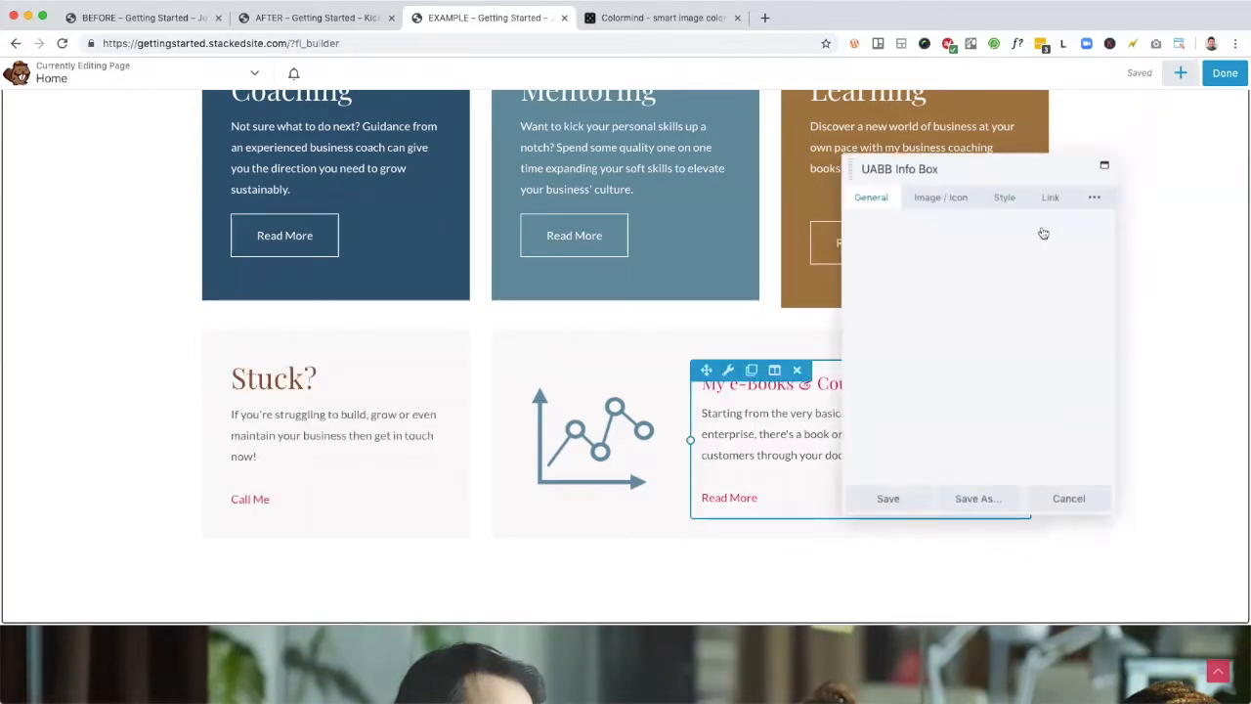
click(1093, 198)
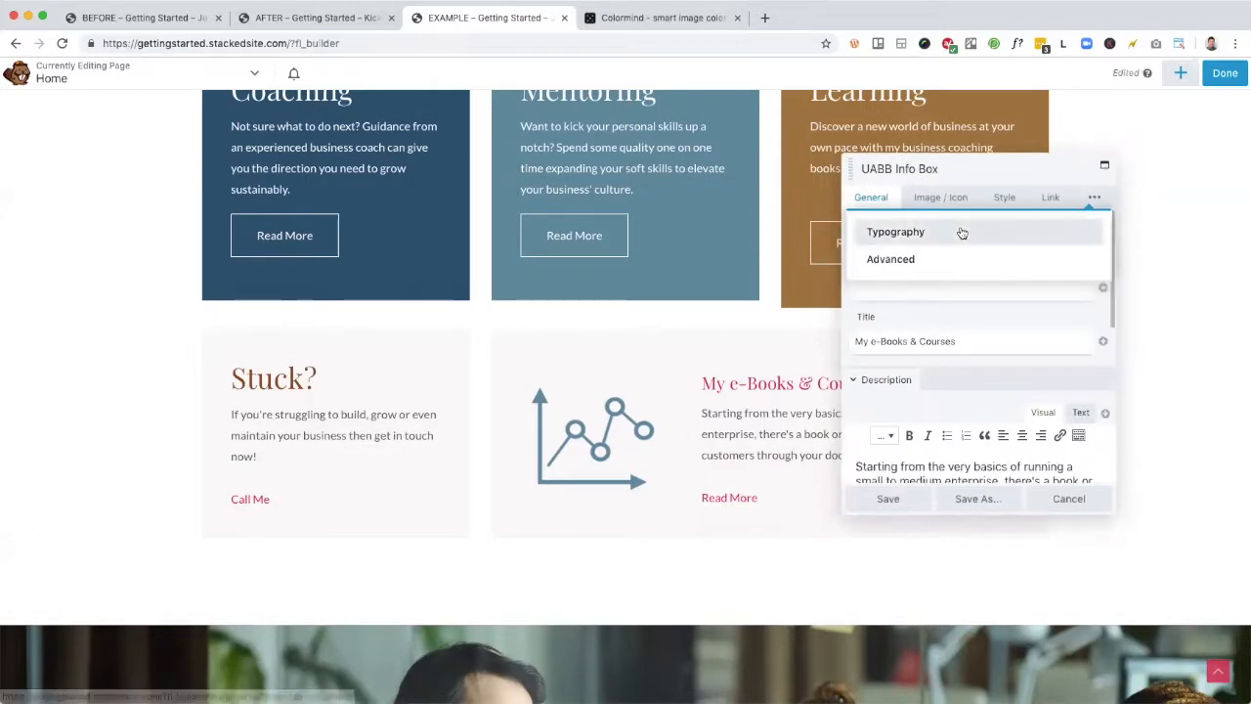
click(964, 232)
scroll(978, 241, down, 2)
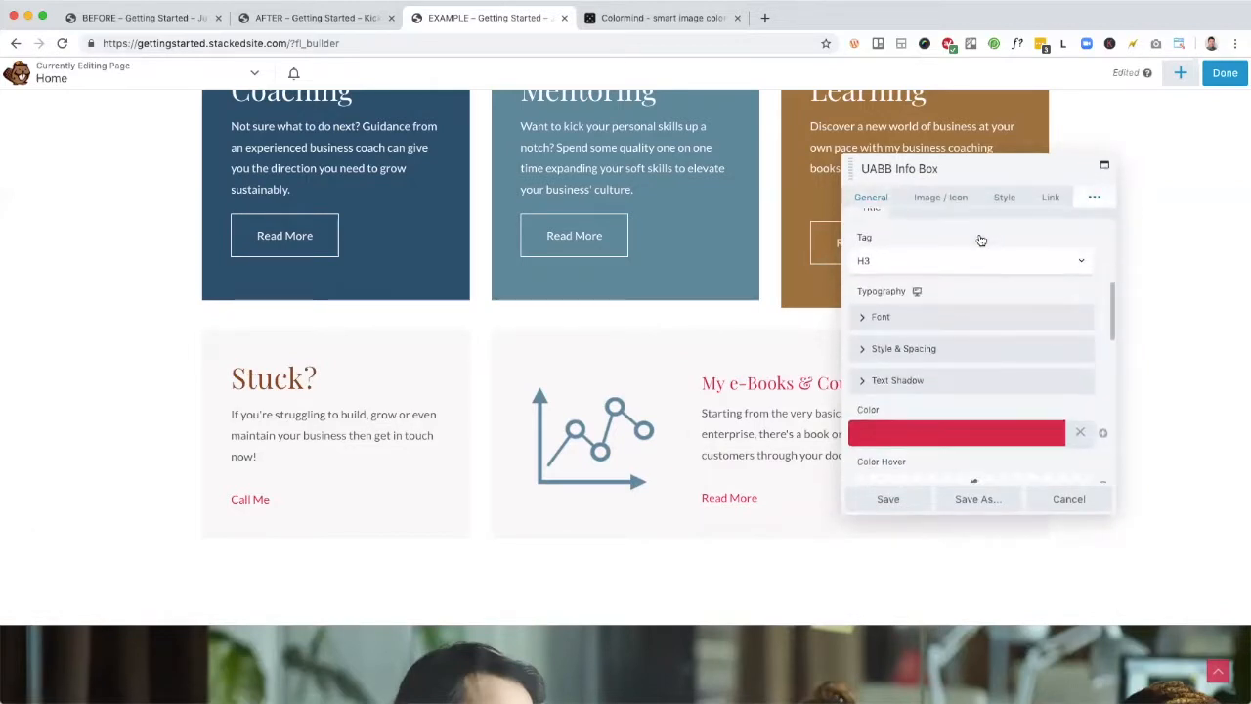
click(971, 401)
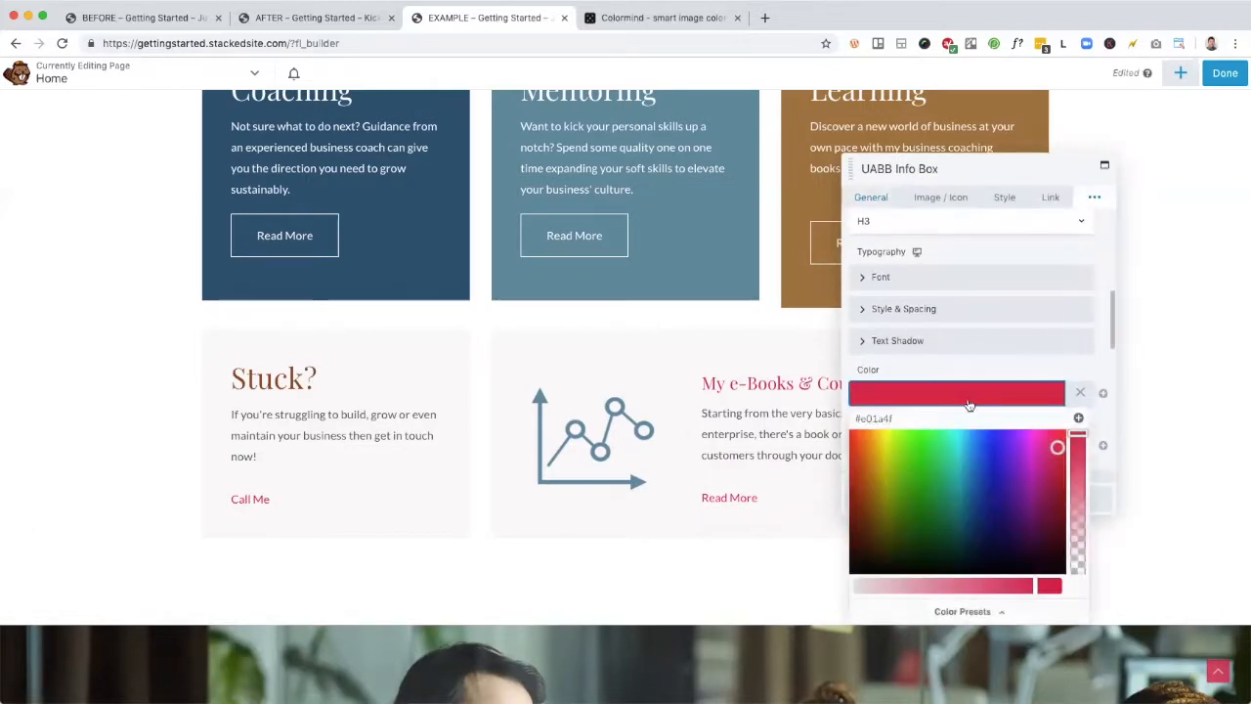
click(987, 610)
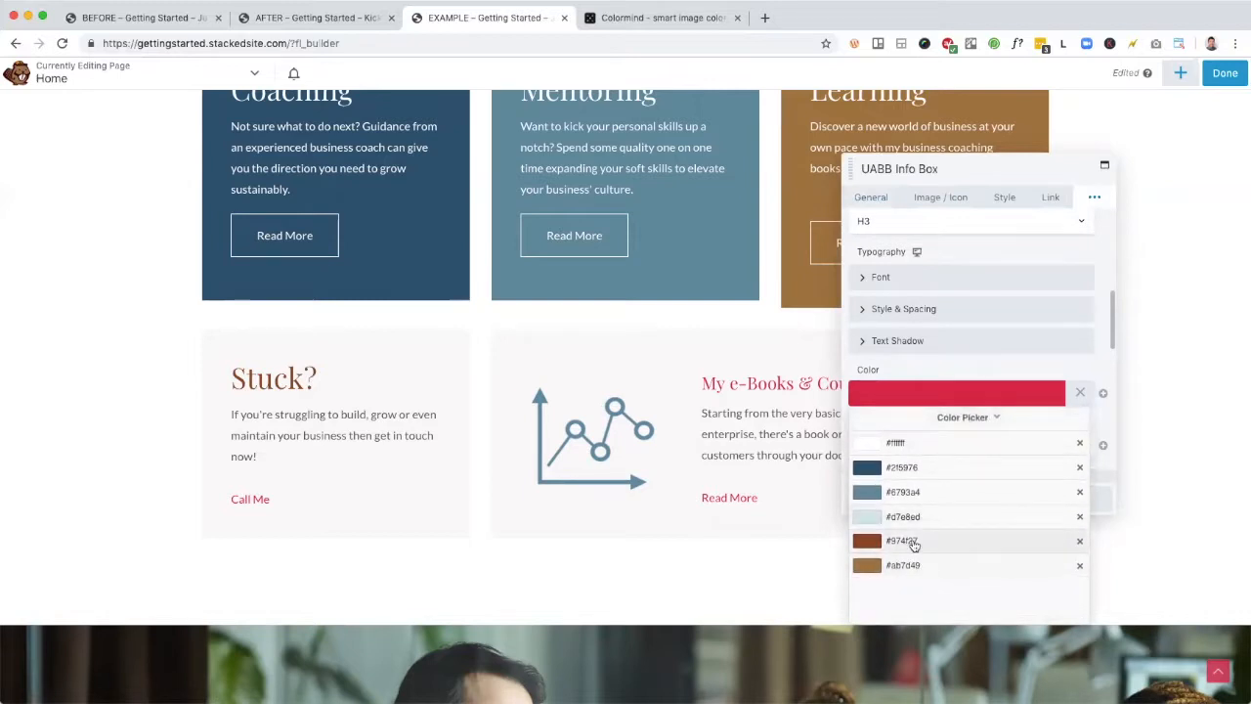
click(913, 545)
click(1024, 247)
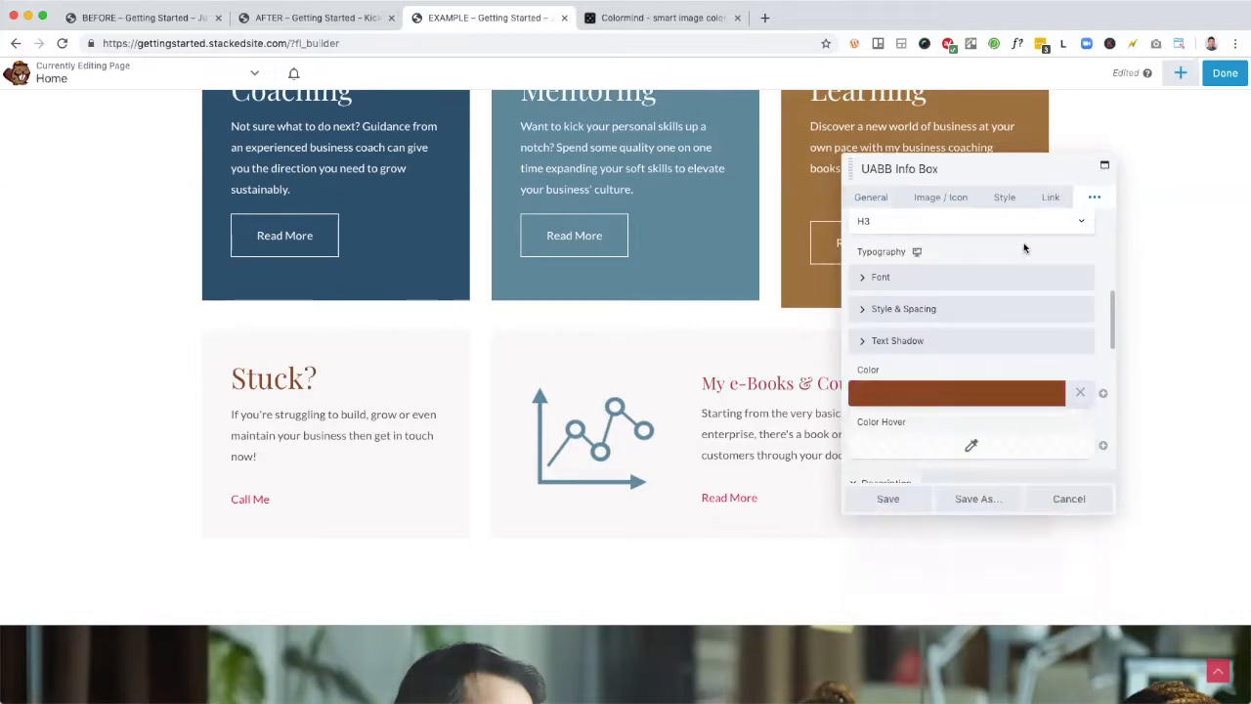
click(890, 501)
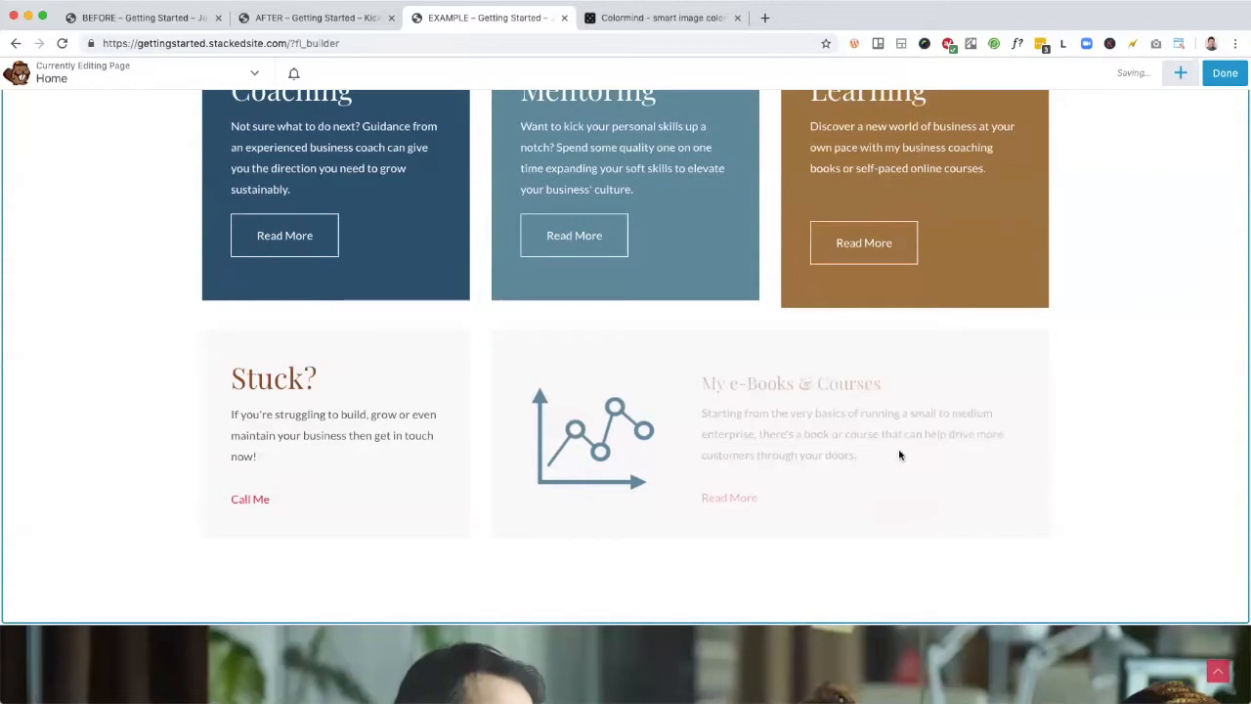
Step: Set the title color of the info box beside the standing presenter's photo to the preset #974f27 and save the module
scroll(860, 440, down, 3)
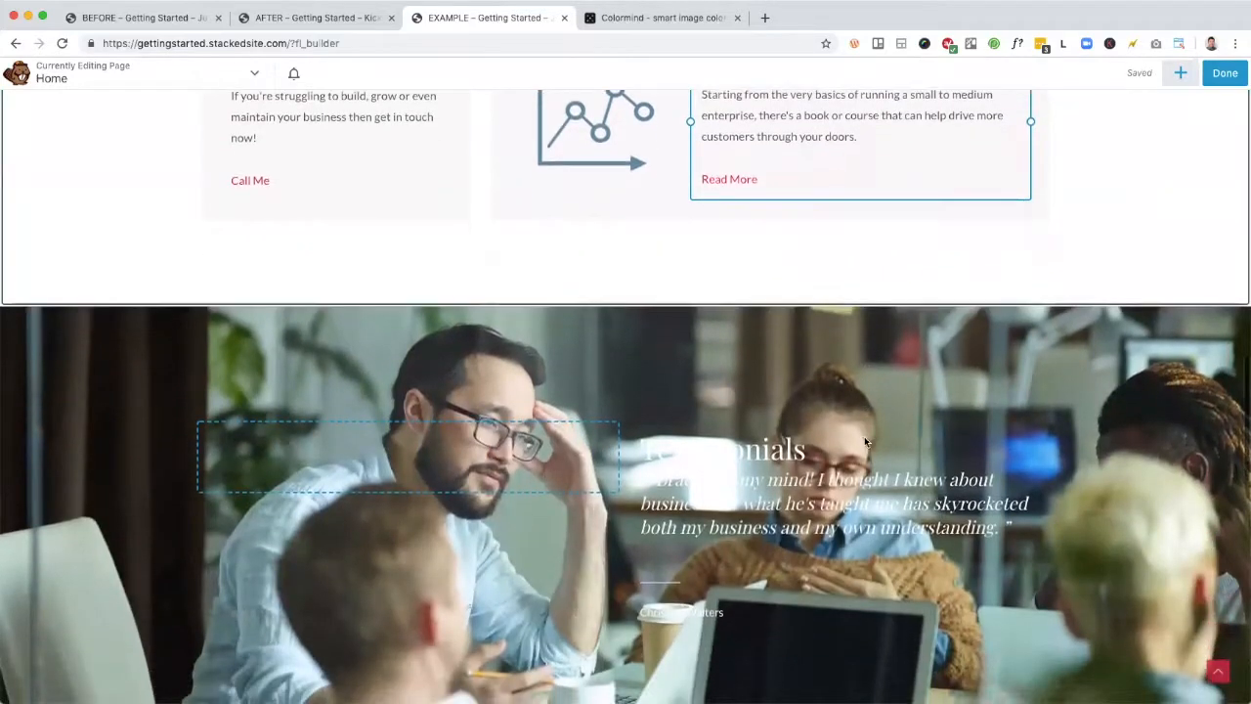
scroll(865, 440, down, 6)
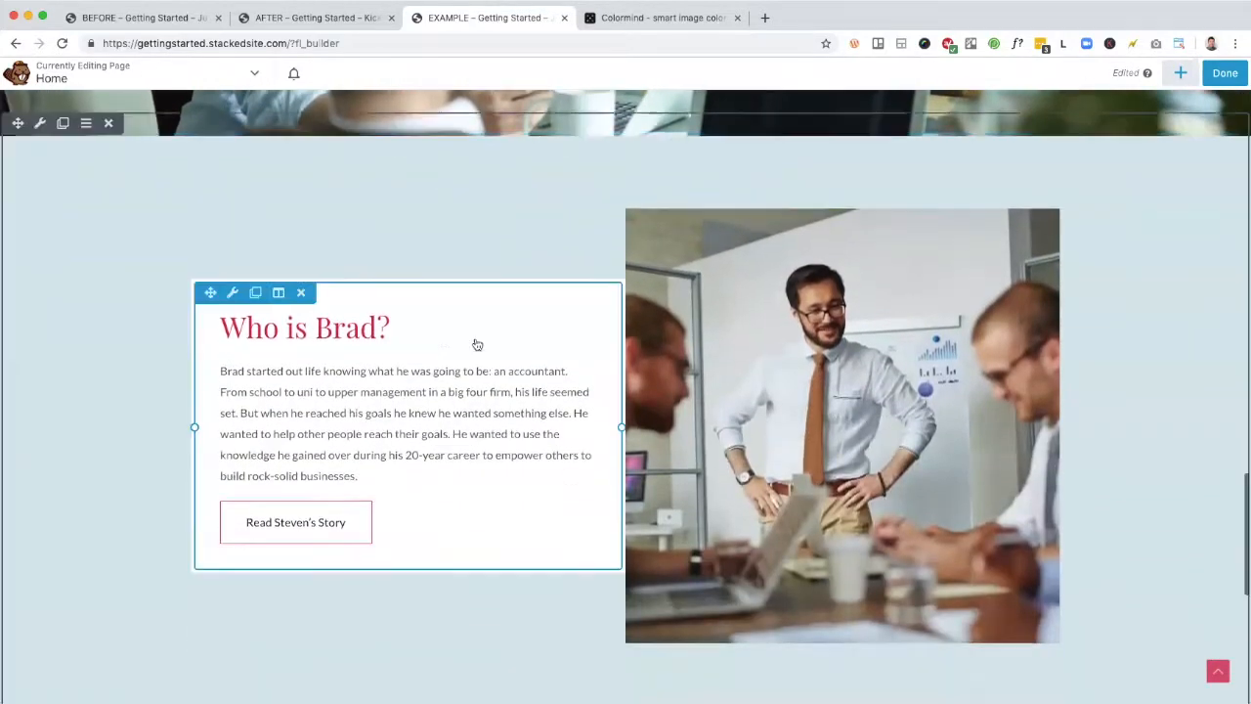
click(352, 336)
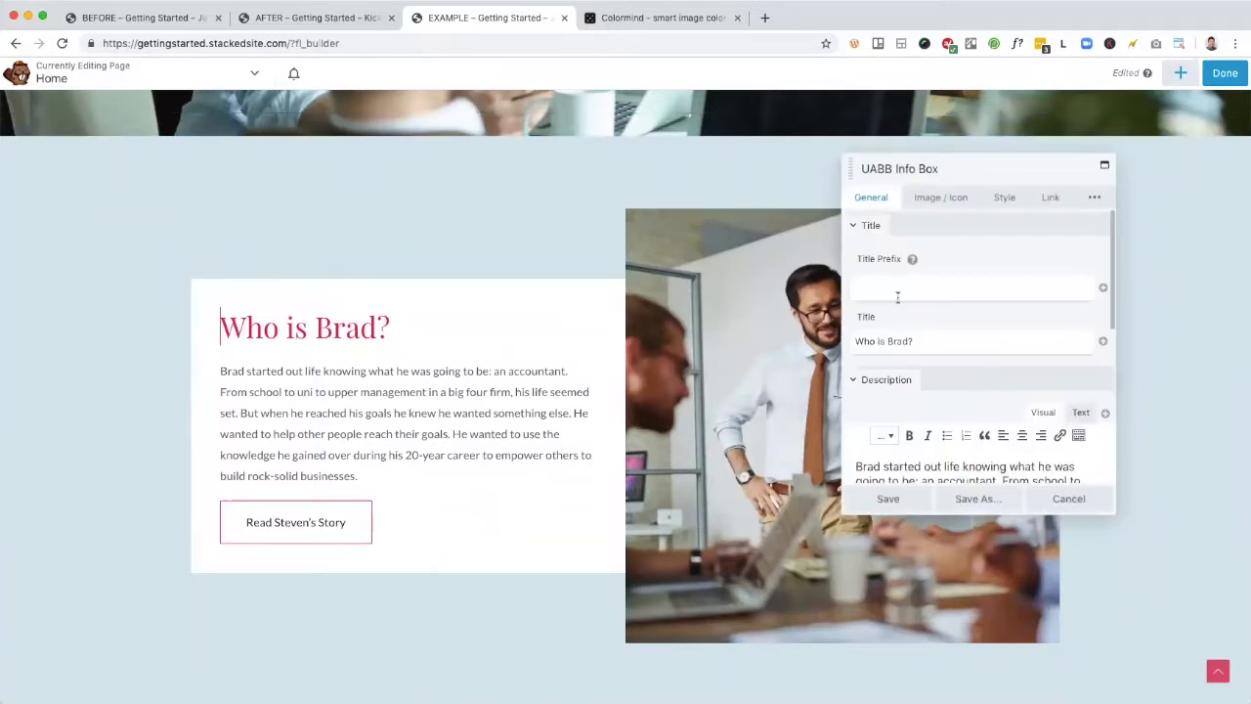
mouse_move(1094, 198)
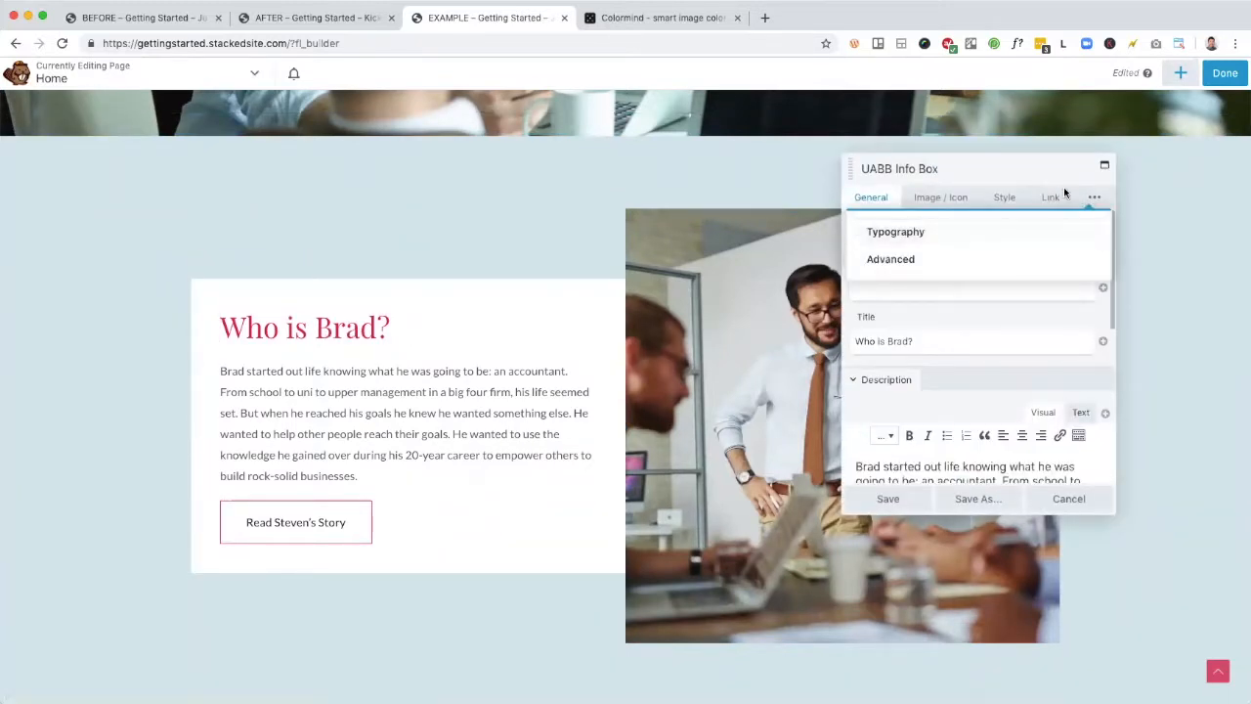
click(1003, 199)
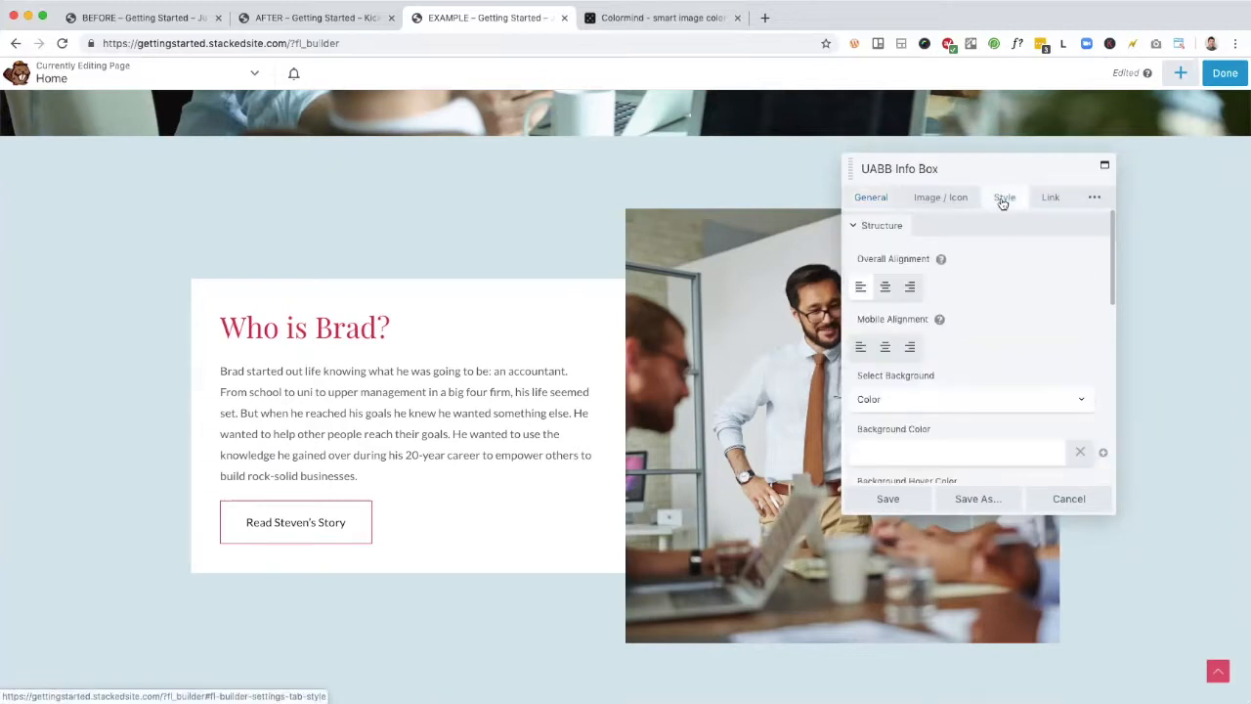
scroll(989, 339, down, 10)
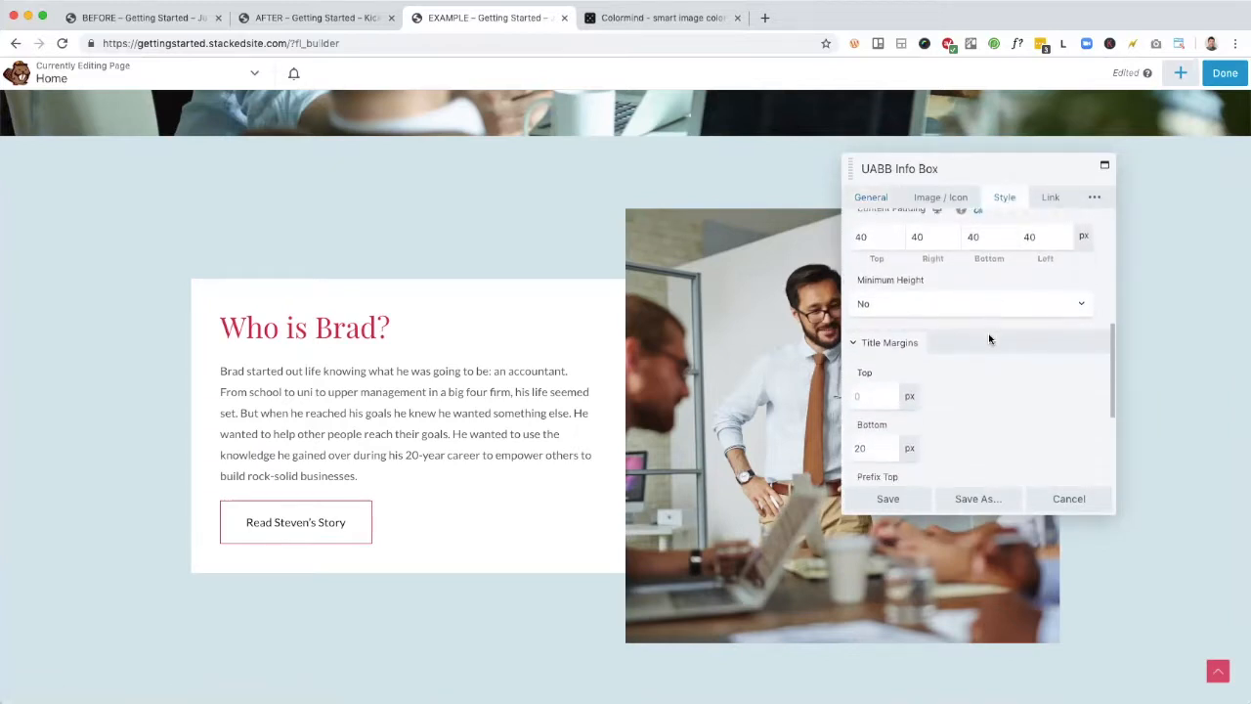
scroll(1011, 282, down, 3)
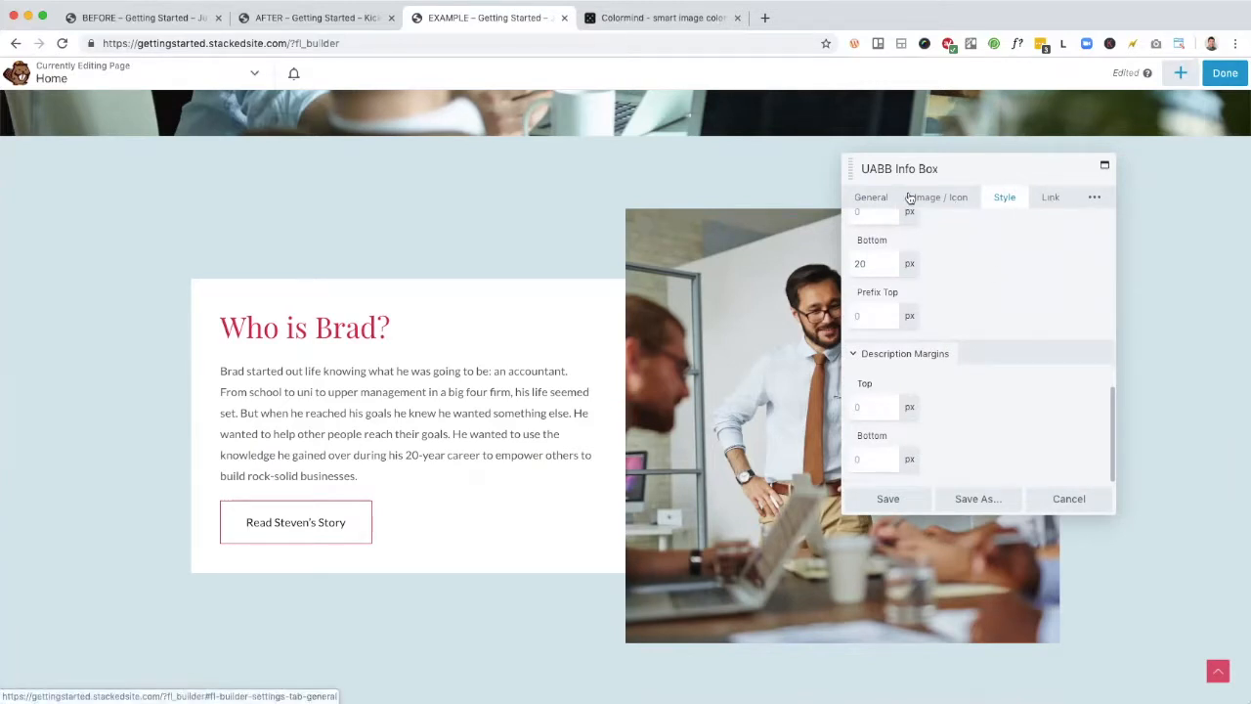
click(1091, 198)
click(949, 231)
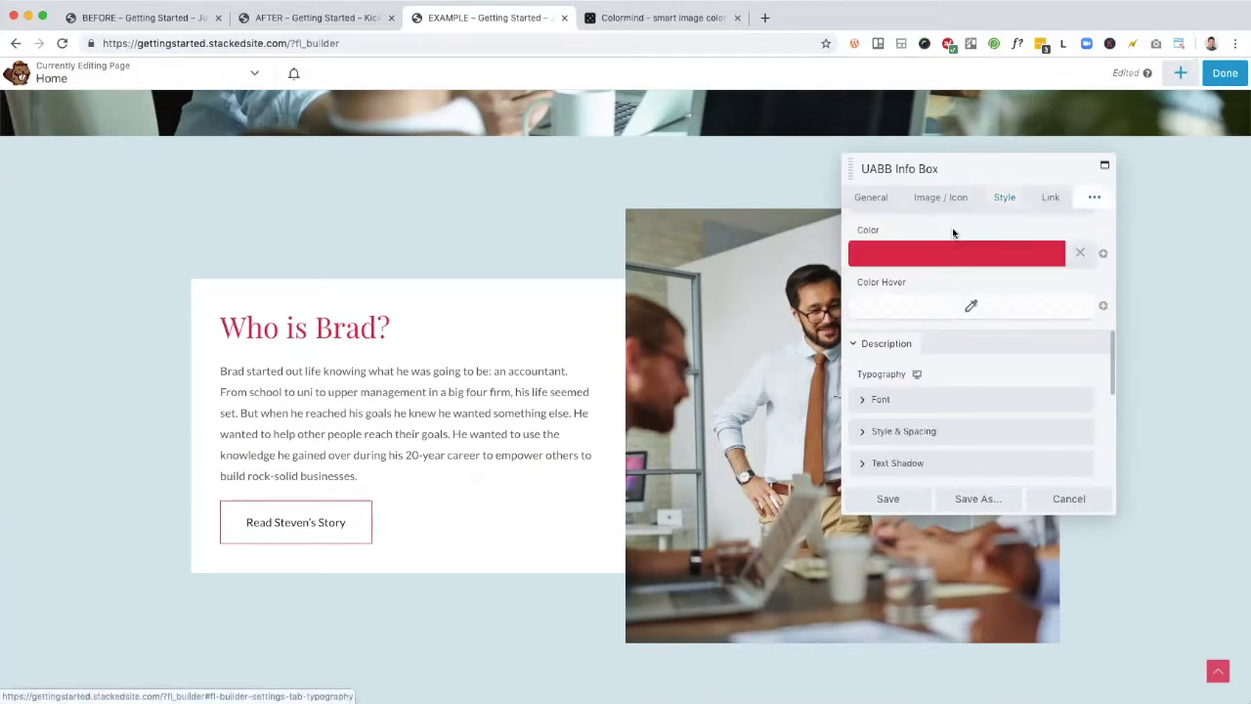
scroll(989, 278, up, 4)
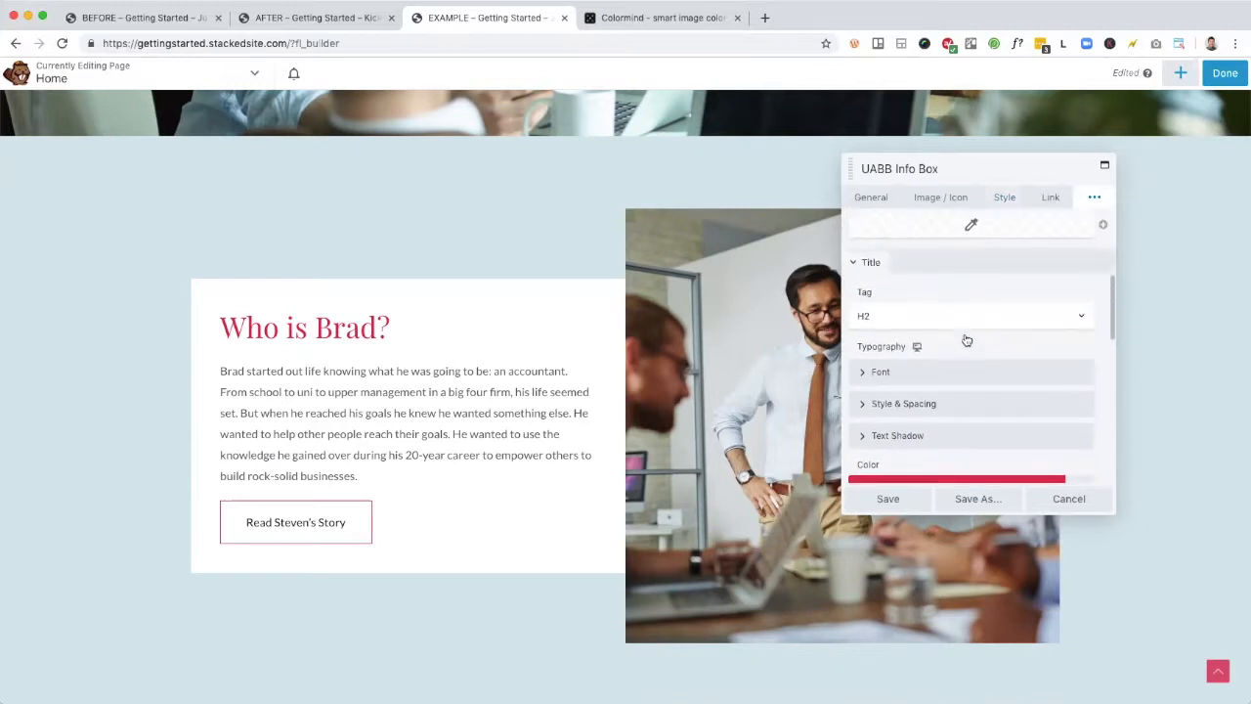
scroll(962, 298, down, 1)
click(955, 373)
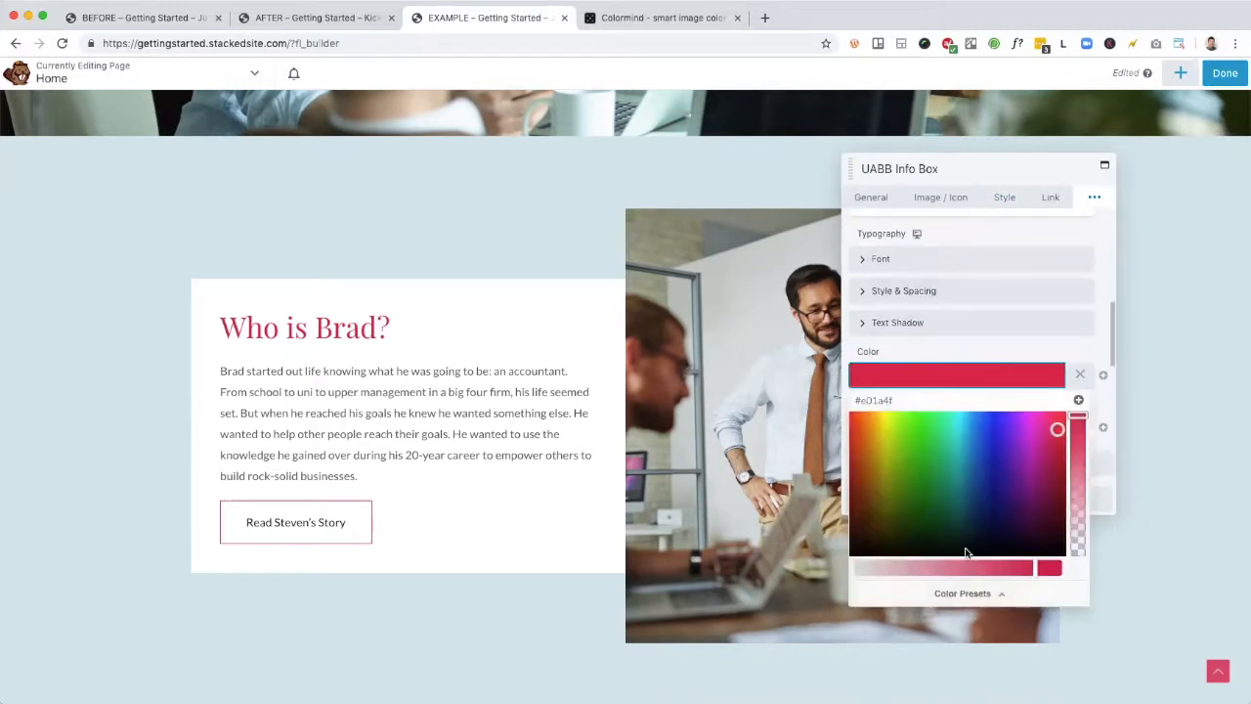
click(967, 593)
click(899, 519)
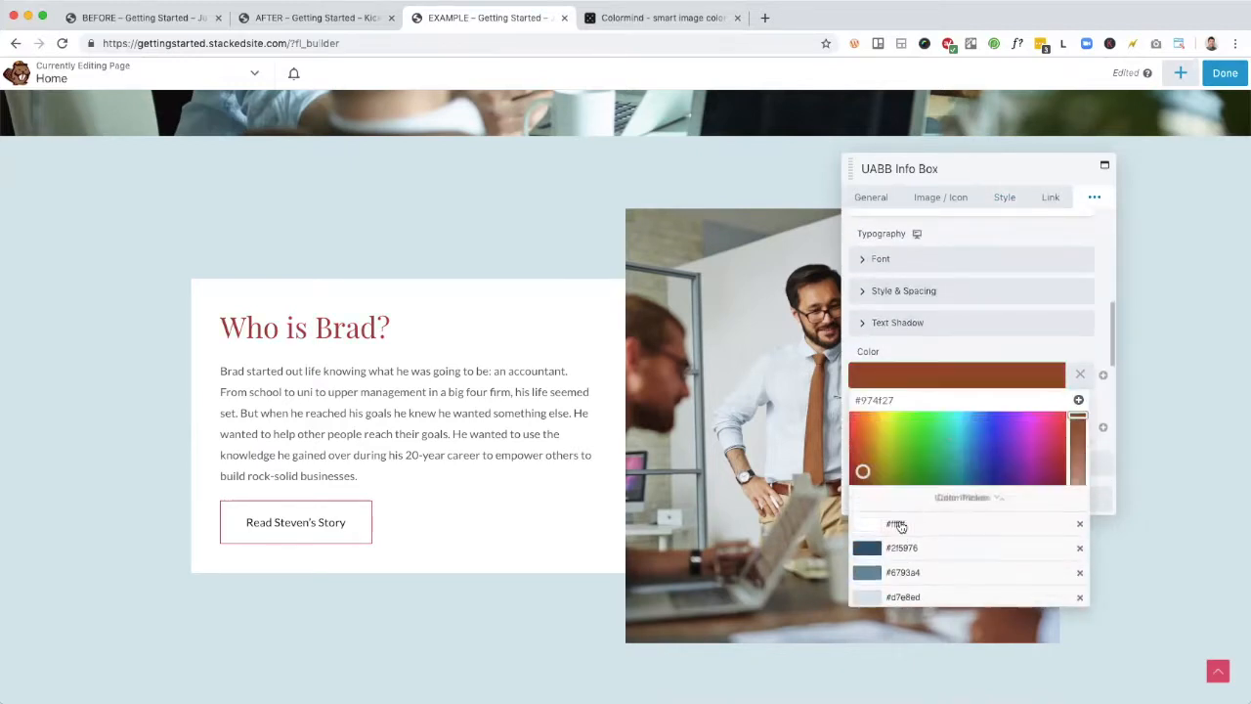
click(969, 350)
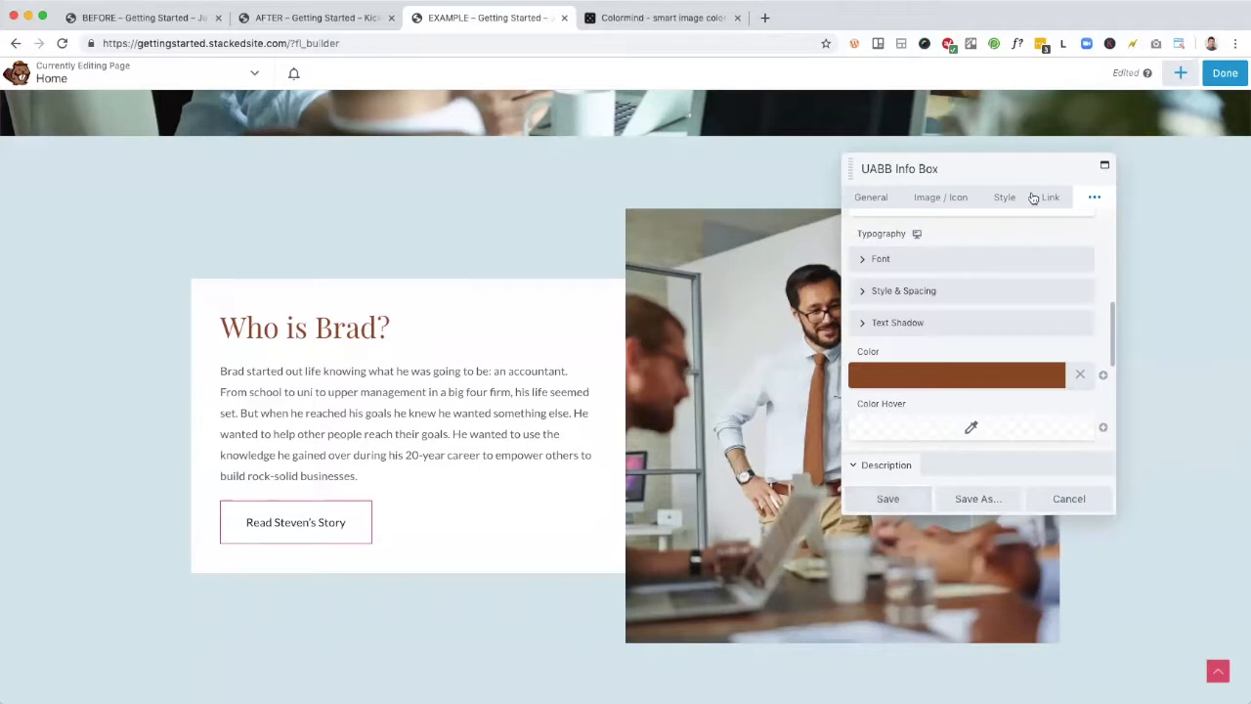
click(892, 499)
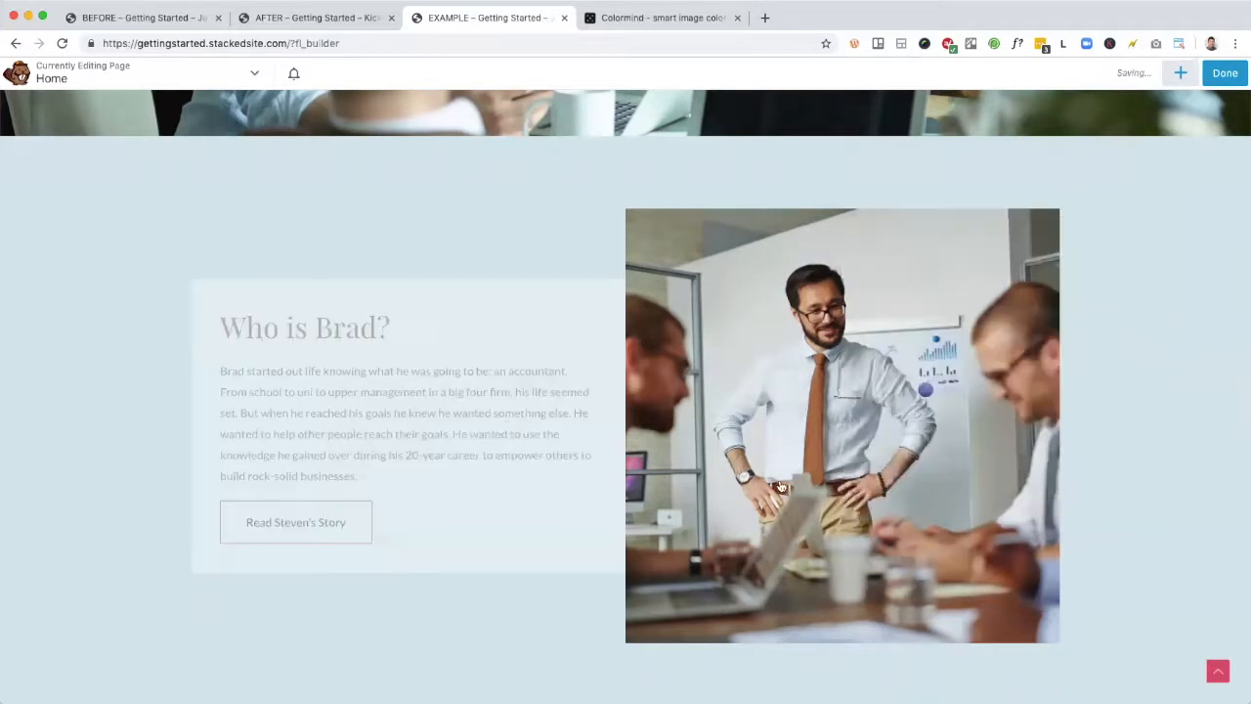
Step: Set the "Get in Touch" row's background color to the preset #2f5976 and save the row settings
scroll(506, 420, down, 4)
scroll(506, 421, down, 3)
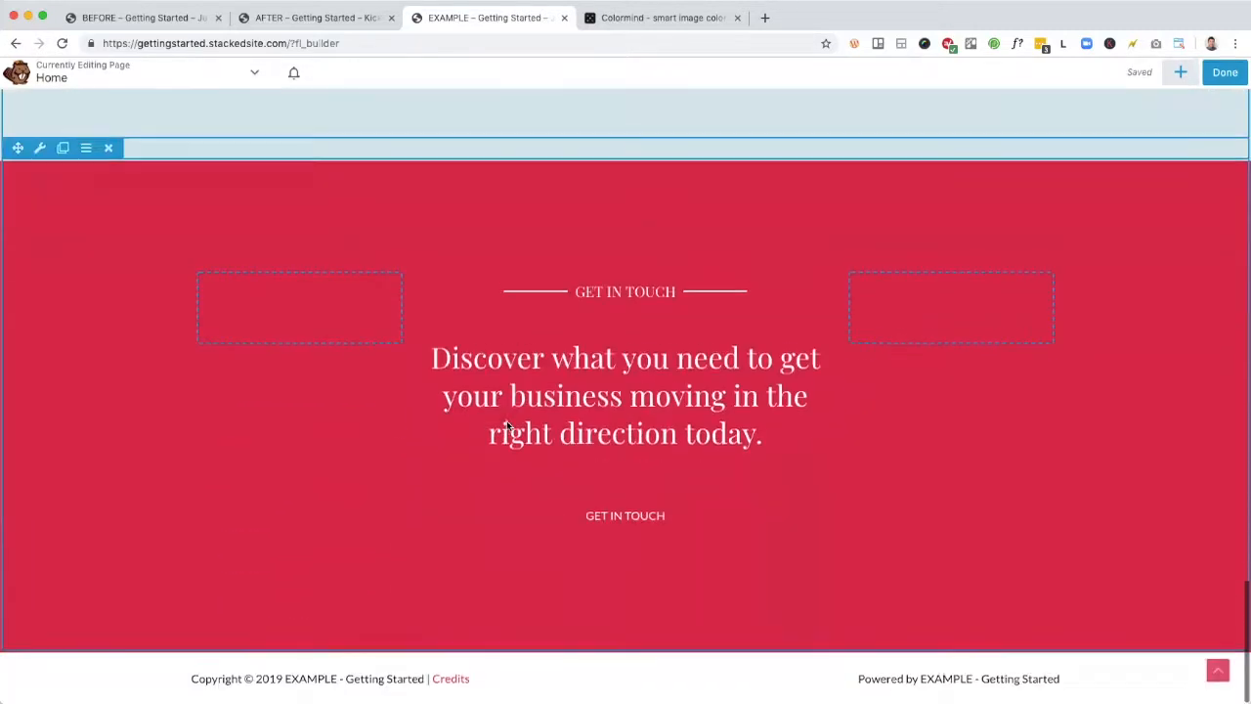
scroll(510, 485, up, 3)
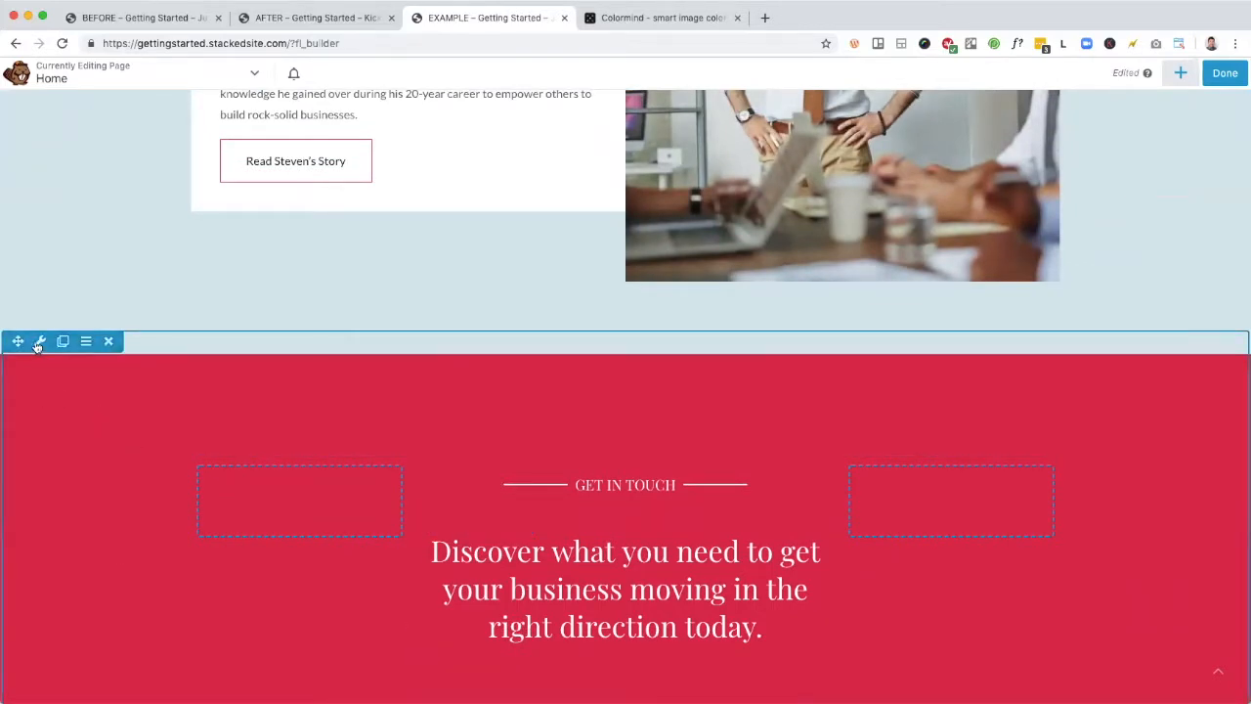
click(39, 342)
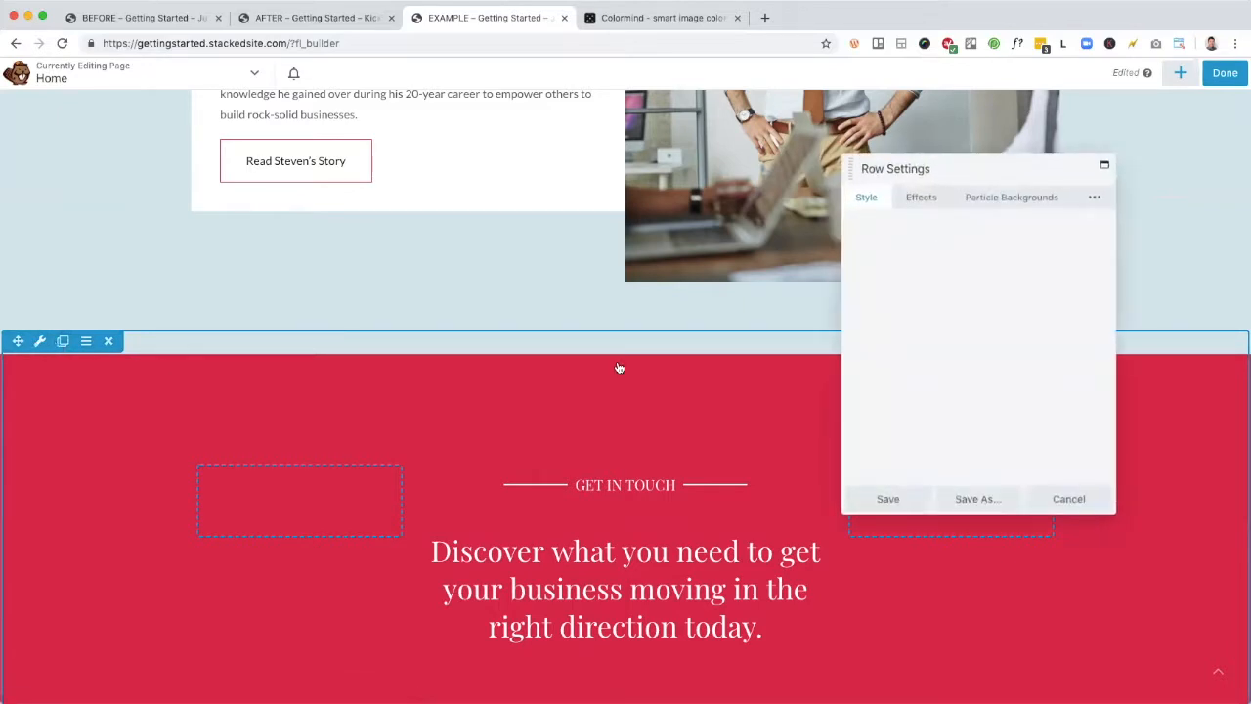
scroll(1011, 376, down, 5)
scroll(1011, 373, down, 1)
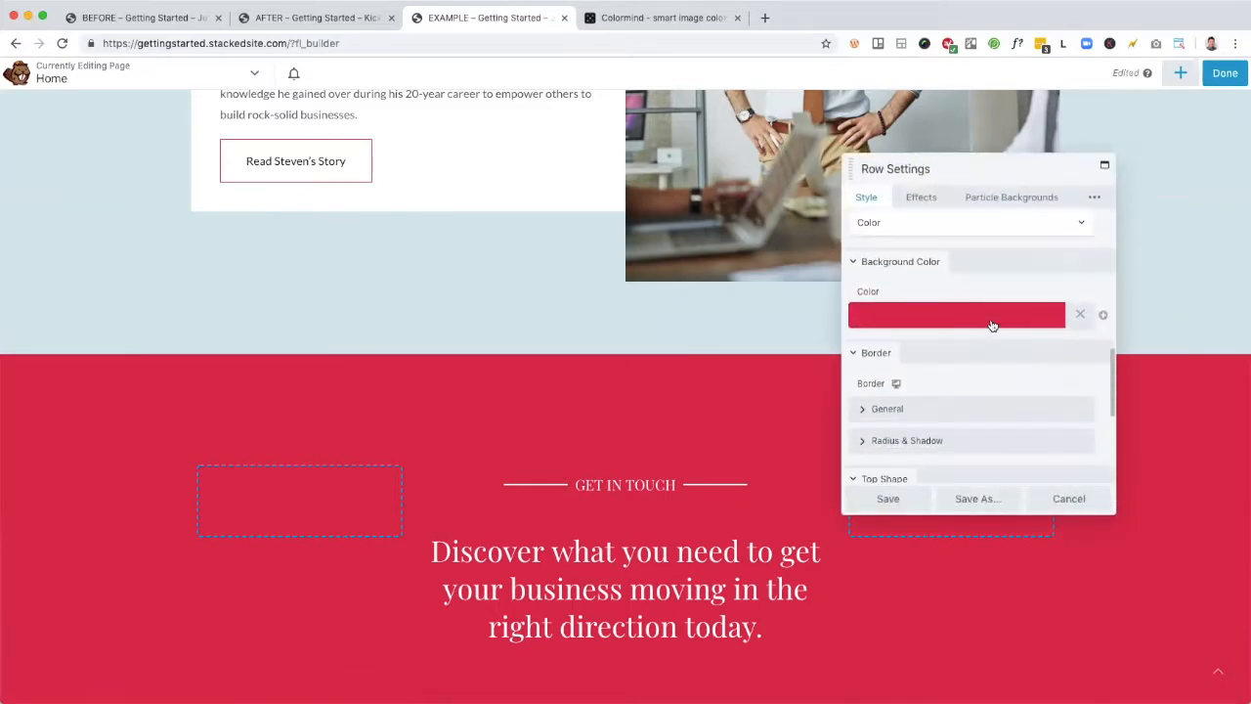
click(991, 320)
click(1006, 538)
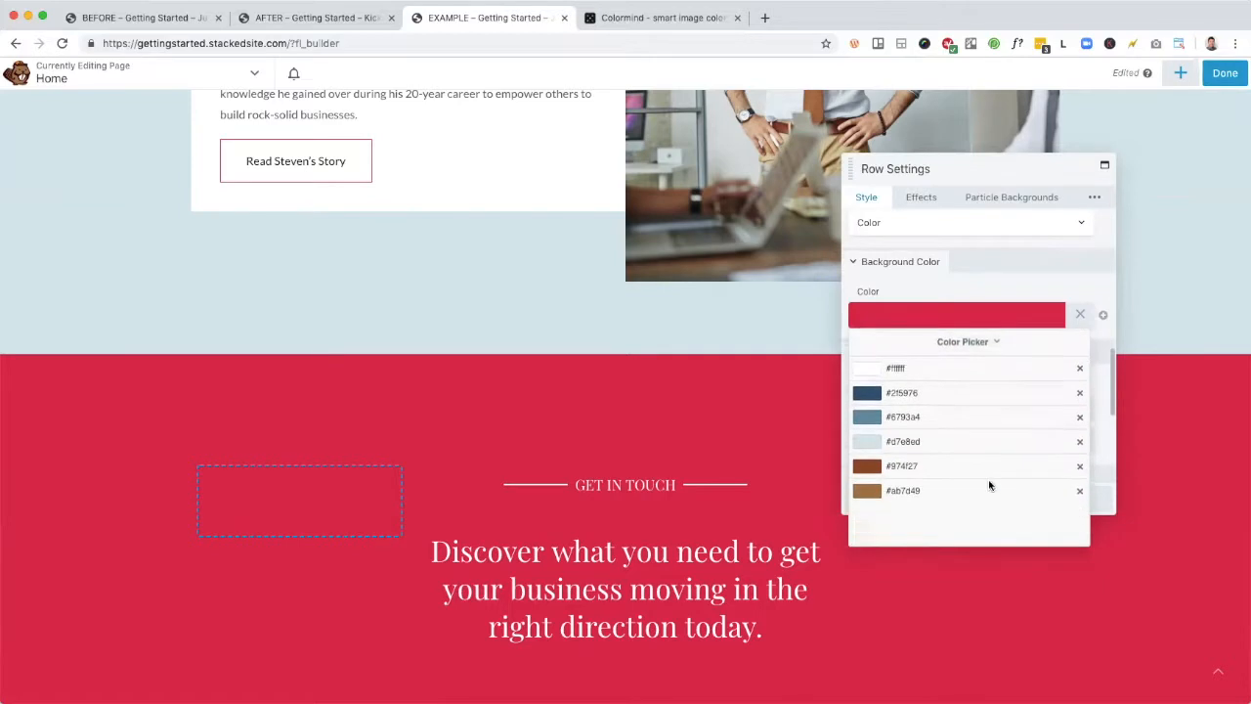
click(918, 391)
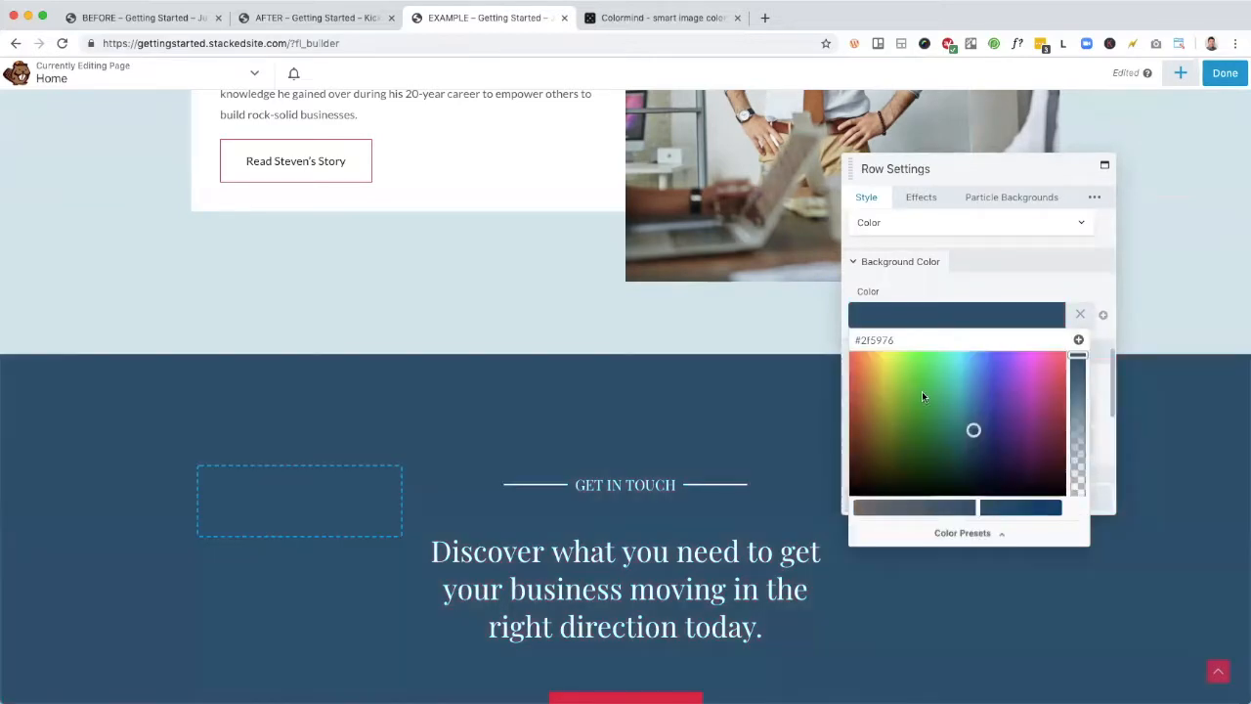
click(1013, 295)
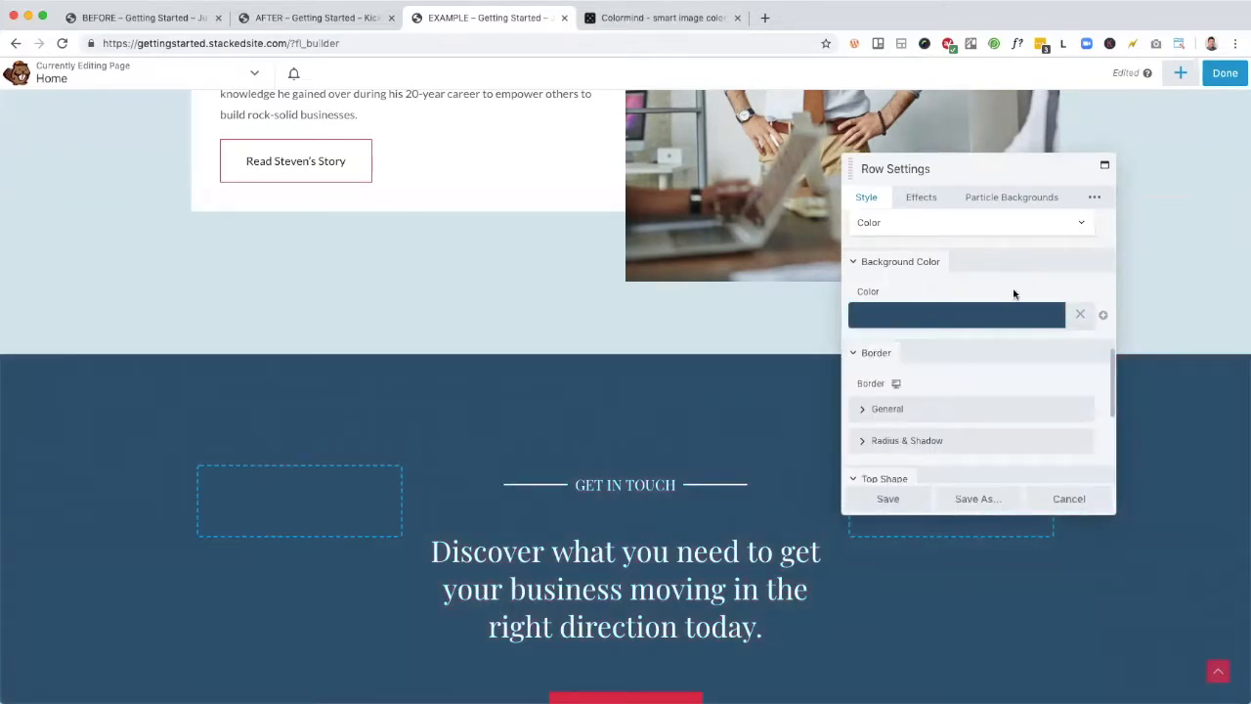
click(889, 499)
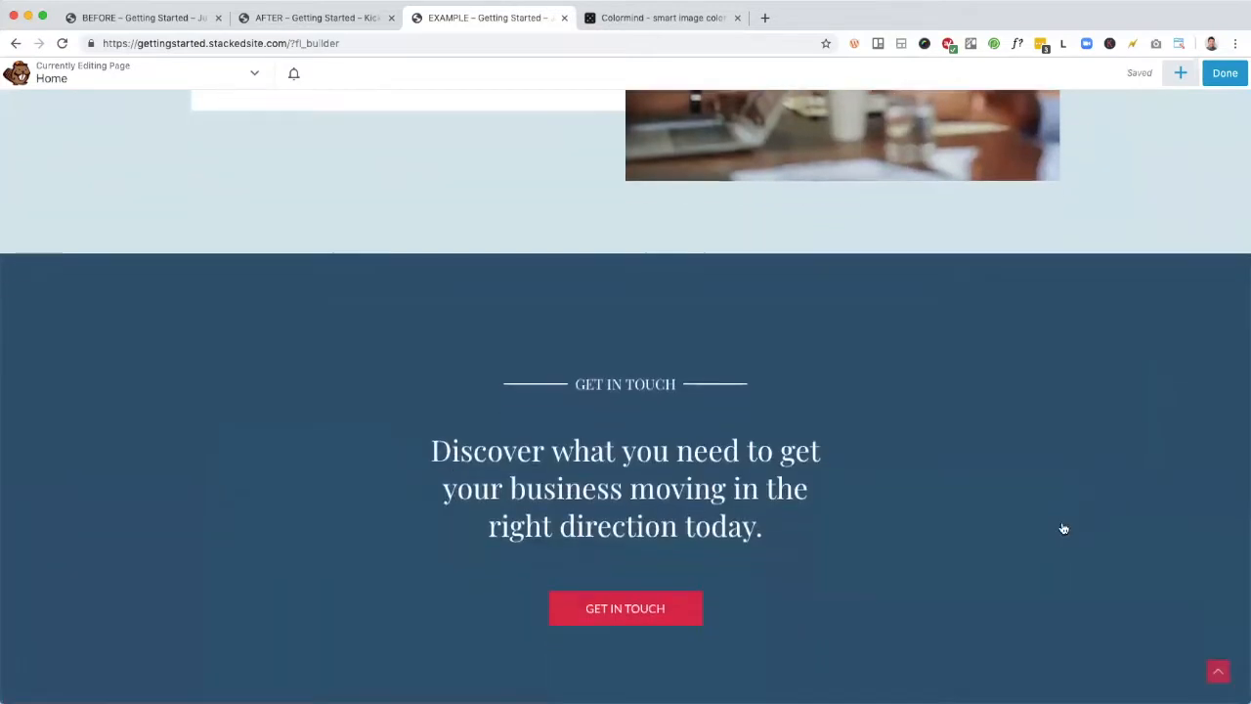
Step: Review the recolored Home page from the hero section down to the "Get in Touch" row
scroll(1064, 529, up, 5)
scroll(1063, 529, up, 15)
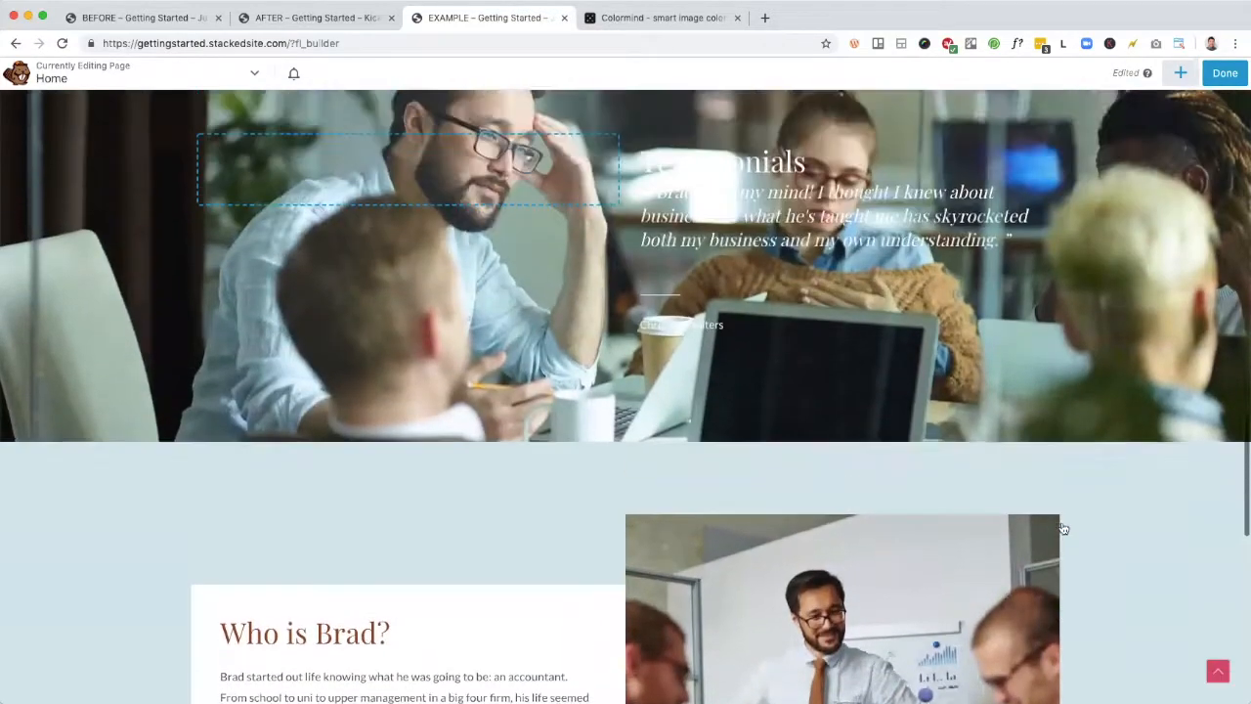
scroll(1063, 529, up, 10)
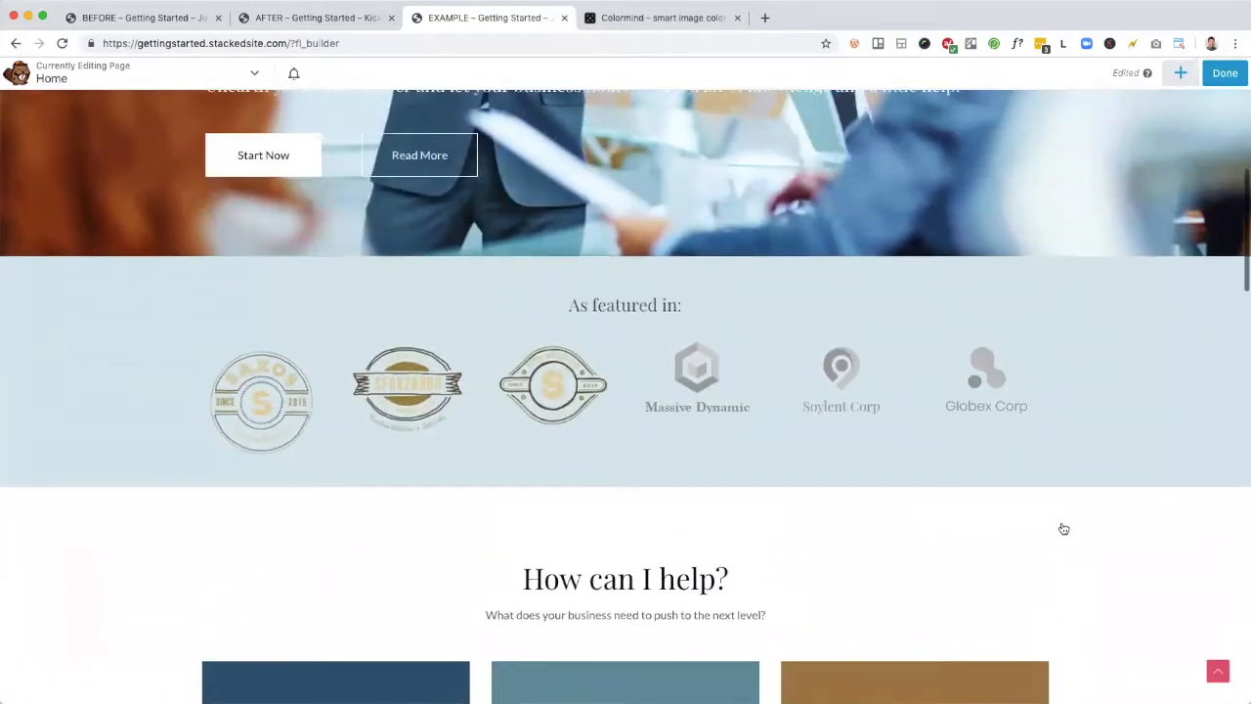
scroll(1043, 442, down, 1)
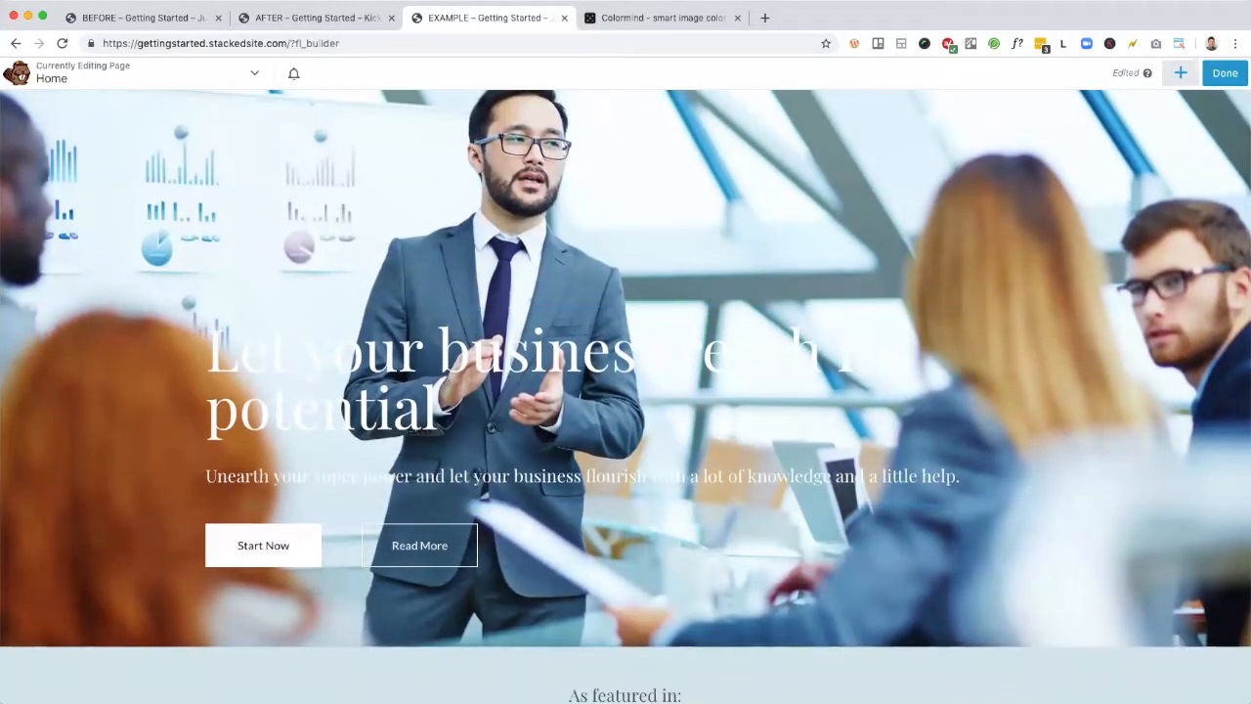
scroll(821, 391, down, 20)
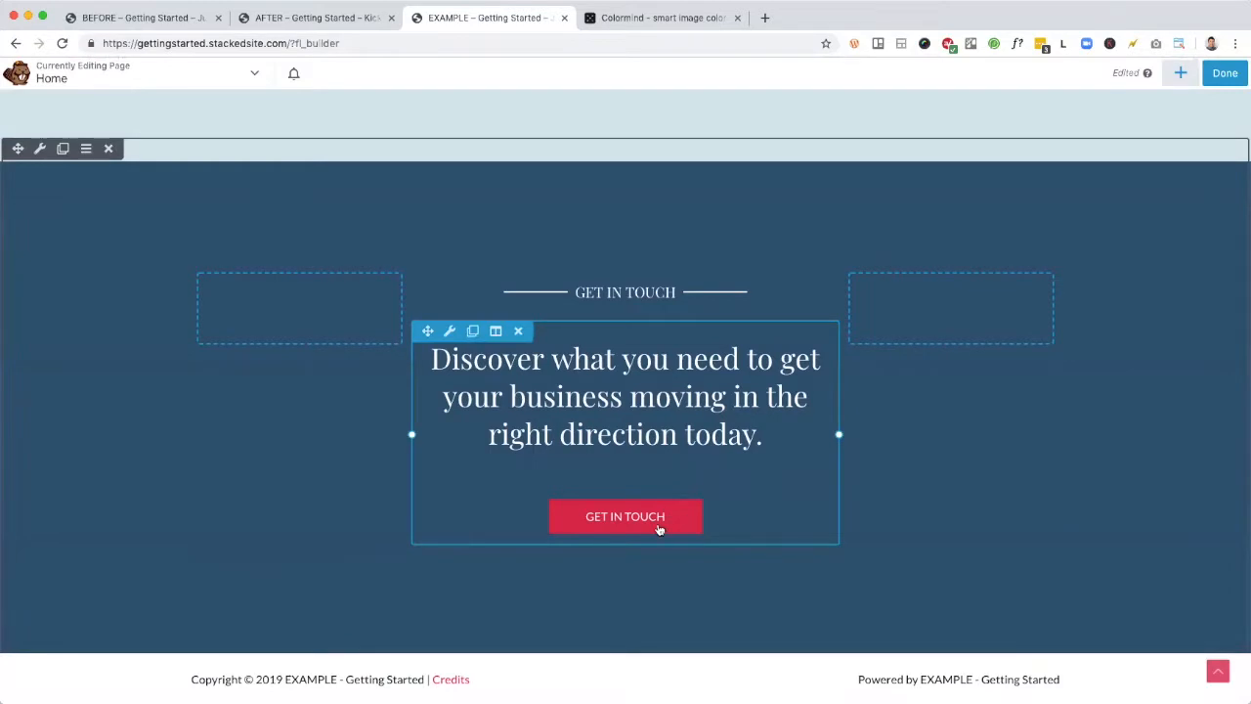
Step: Set the background color of the "GET IN TOUCH" button to the preset #974f27 in the info box's link settings
click(659, 529)
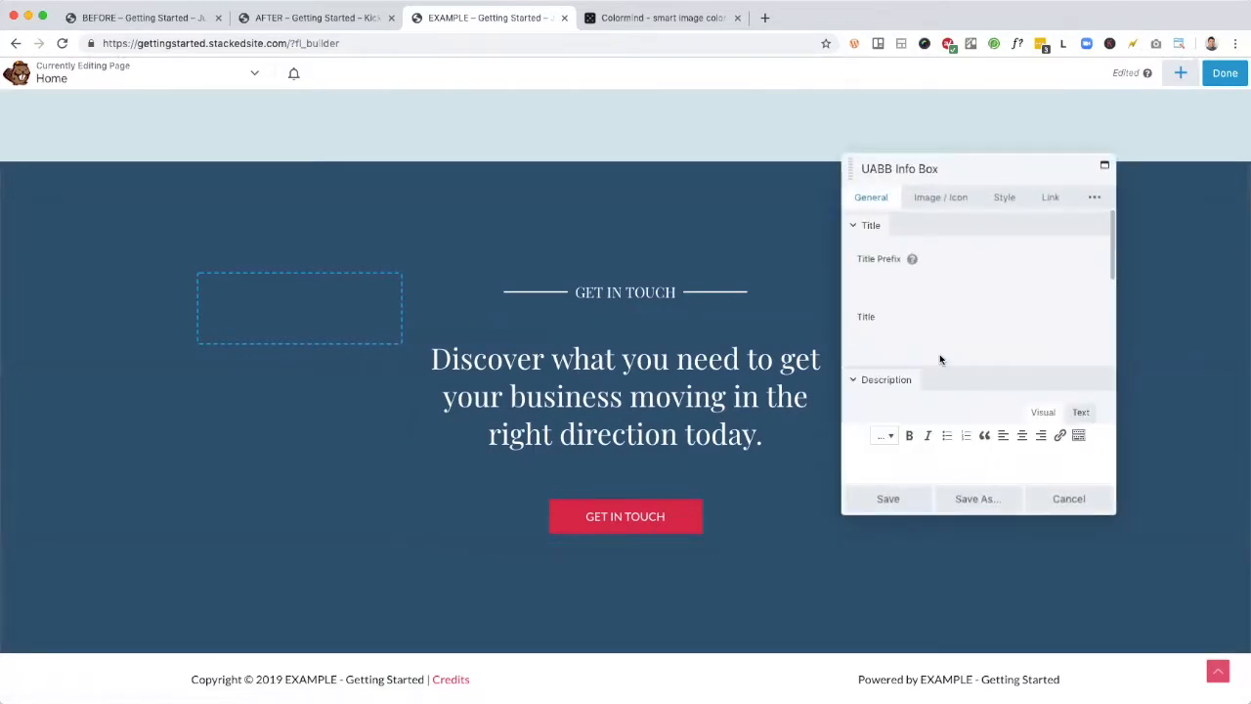
click(1050, 197)
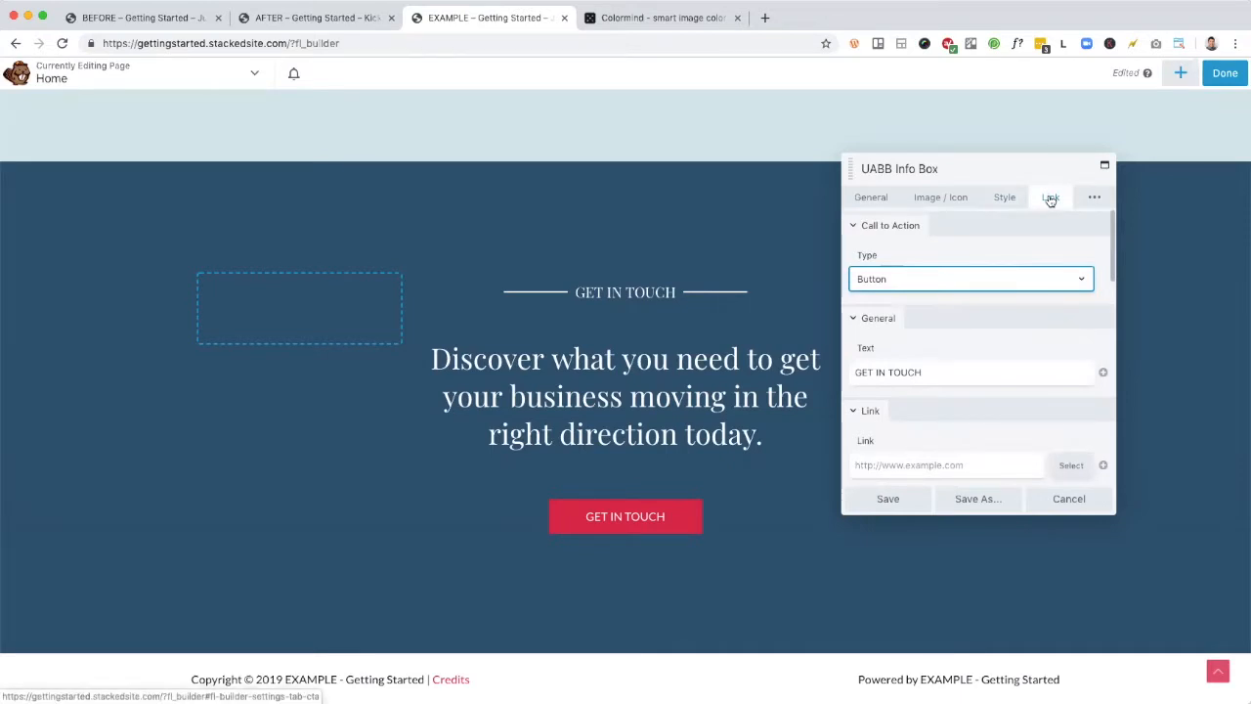
scroll(982, 304, down, 3)
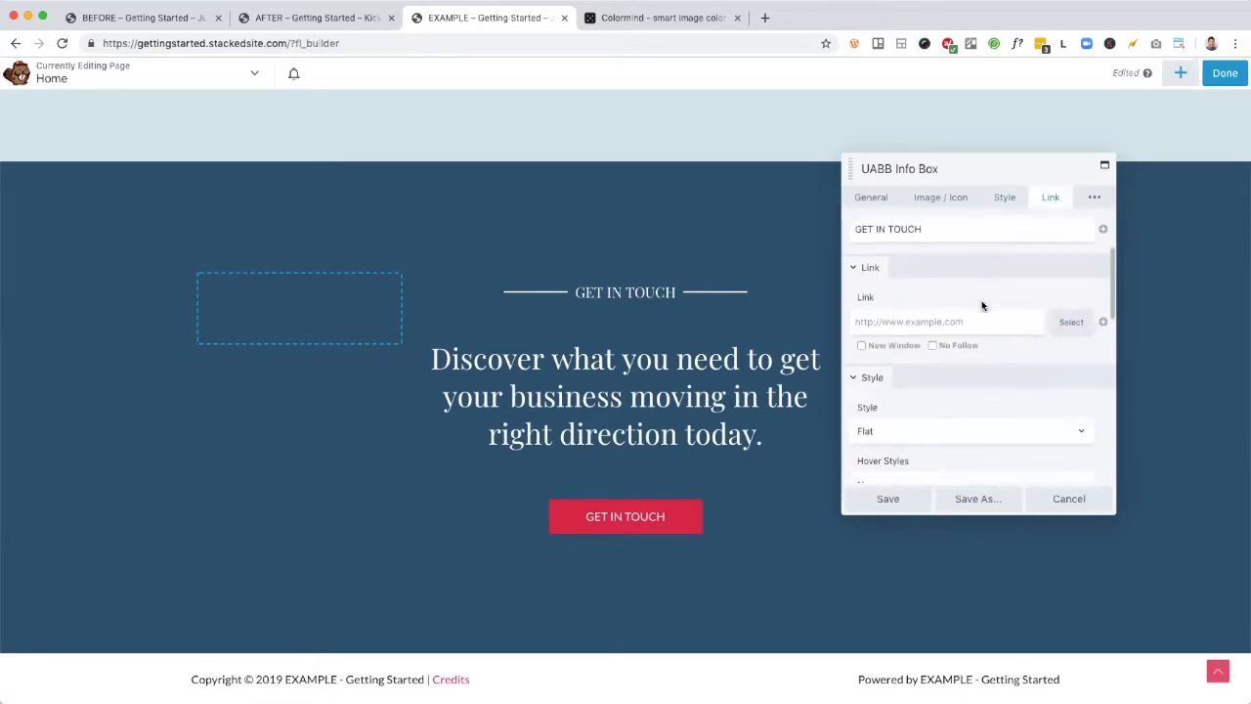
scroll(983, 306, down, 5)
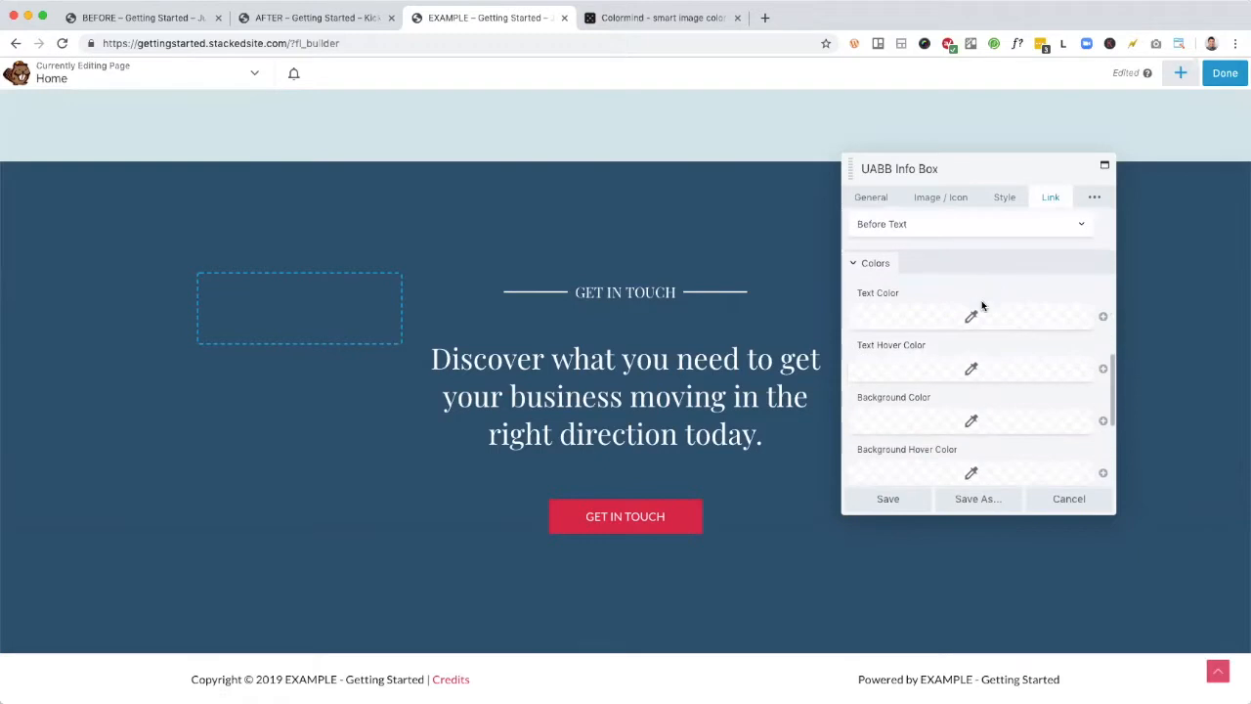
scroll(955, 282, down, 2)
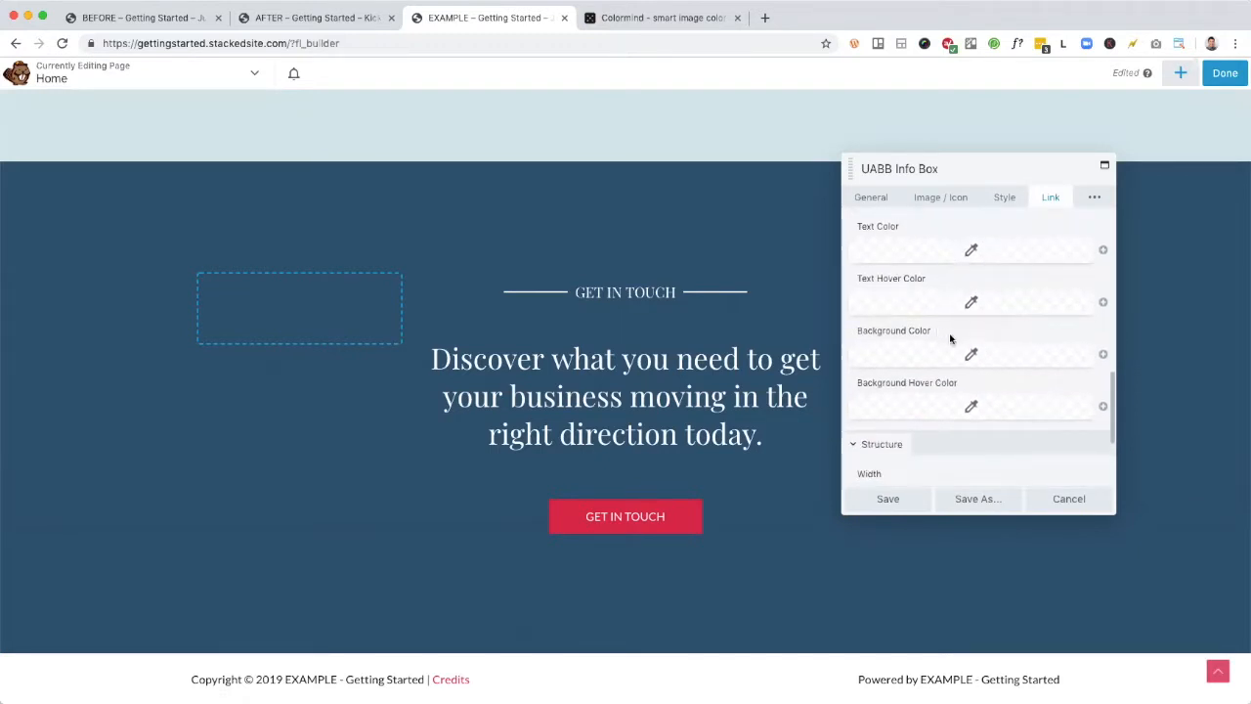
scroll(974, 337, up, 1)
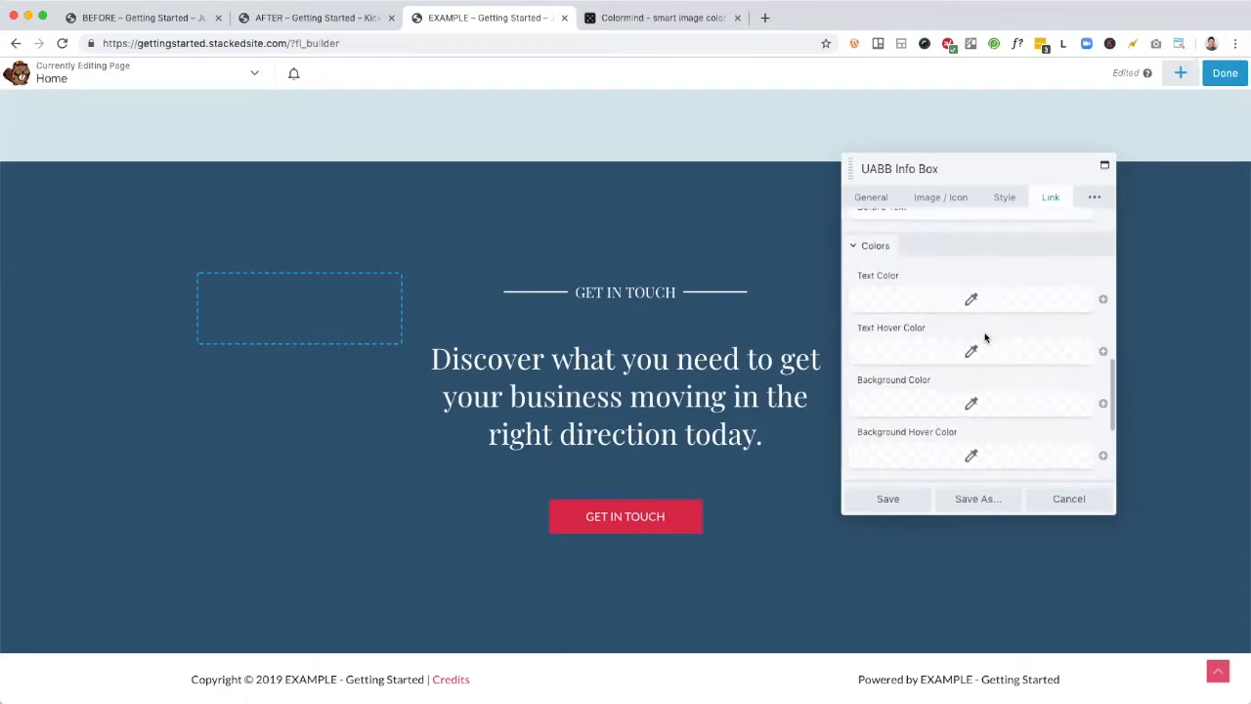
scroll(979, 342, down, 1)
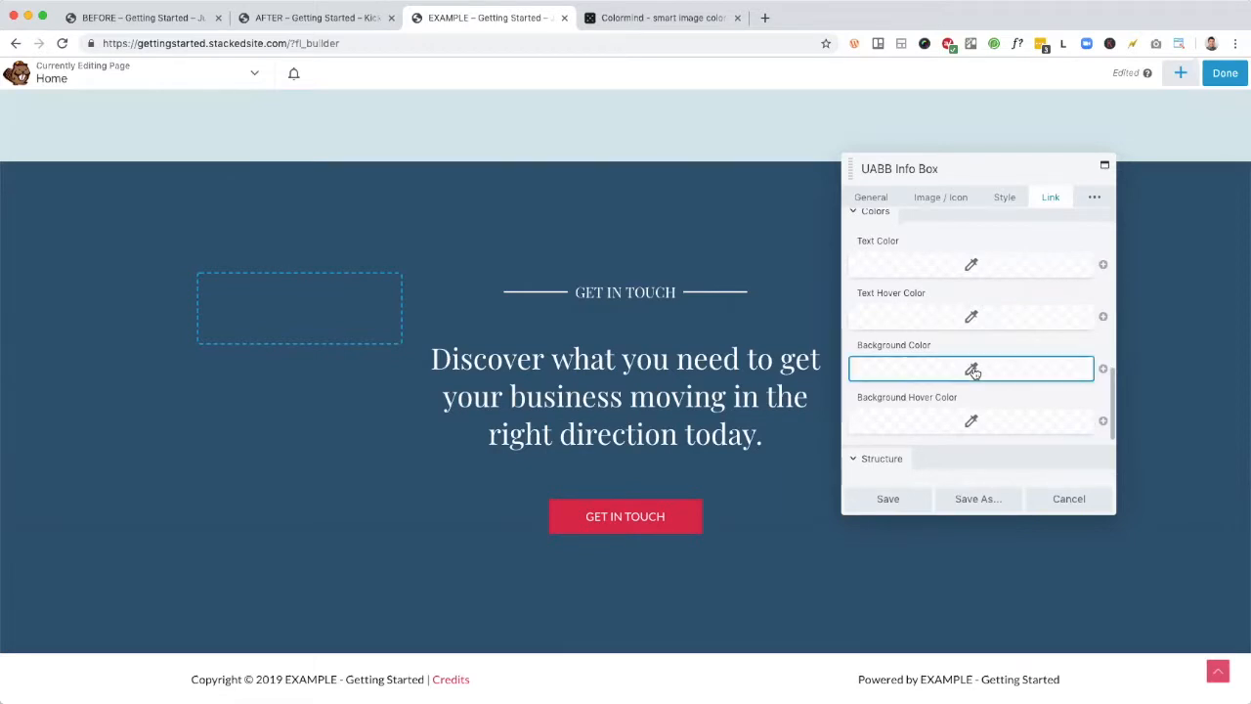
click(974, 372)
click(995, 584)
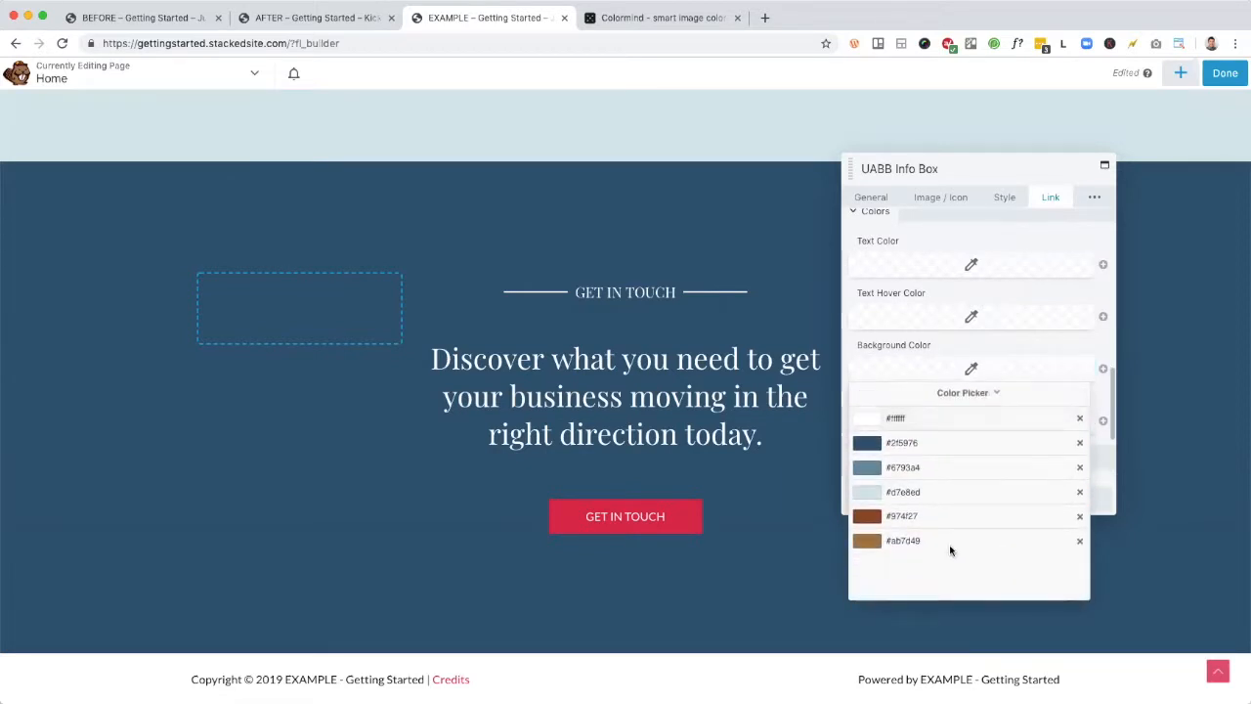
click(921, 516)
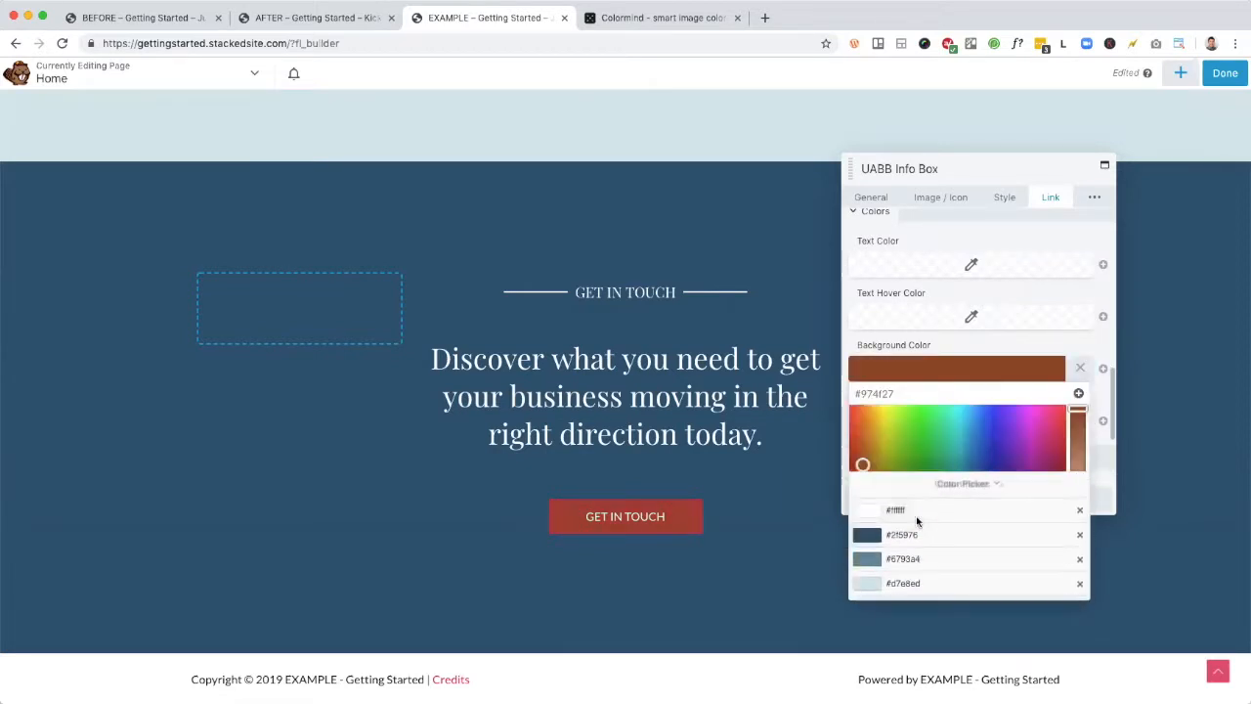
click(984, 329)
click(1059, 286)
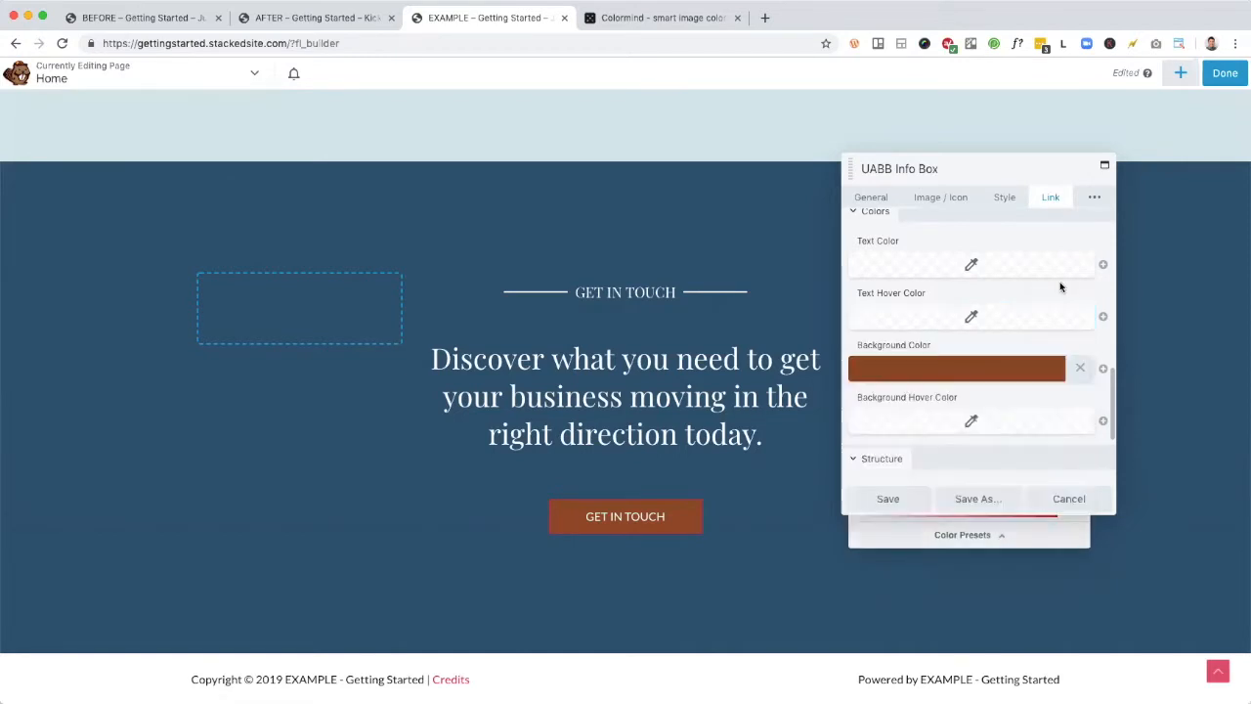
Step: Save the "Get in Touch" info box settings and return to the hero section to check its text against the photo
click(902, 507)
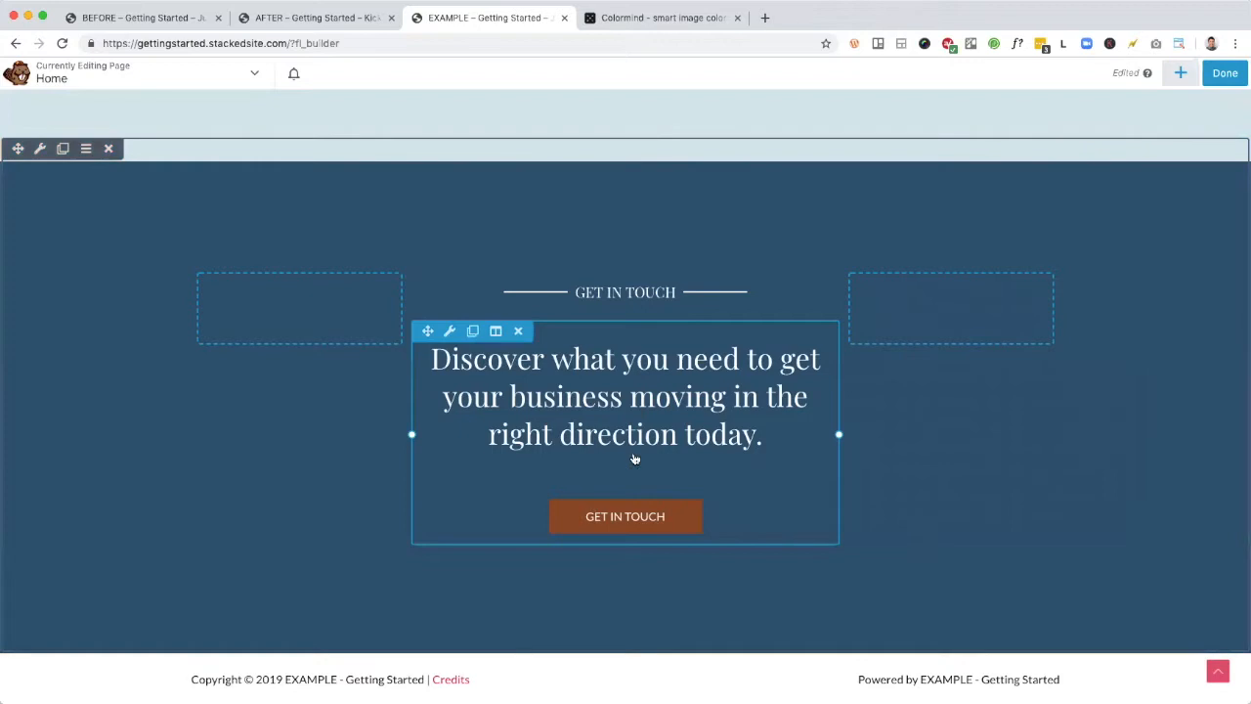
scroll(1030, 491, up, 5)
scroll(1031, 494, up, 15)
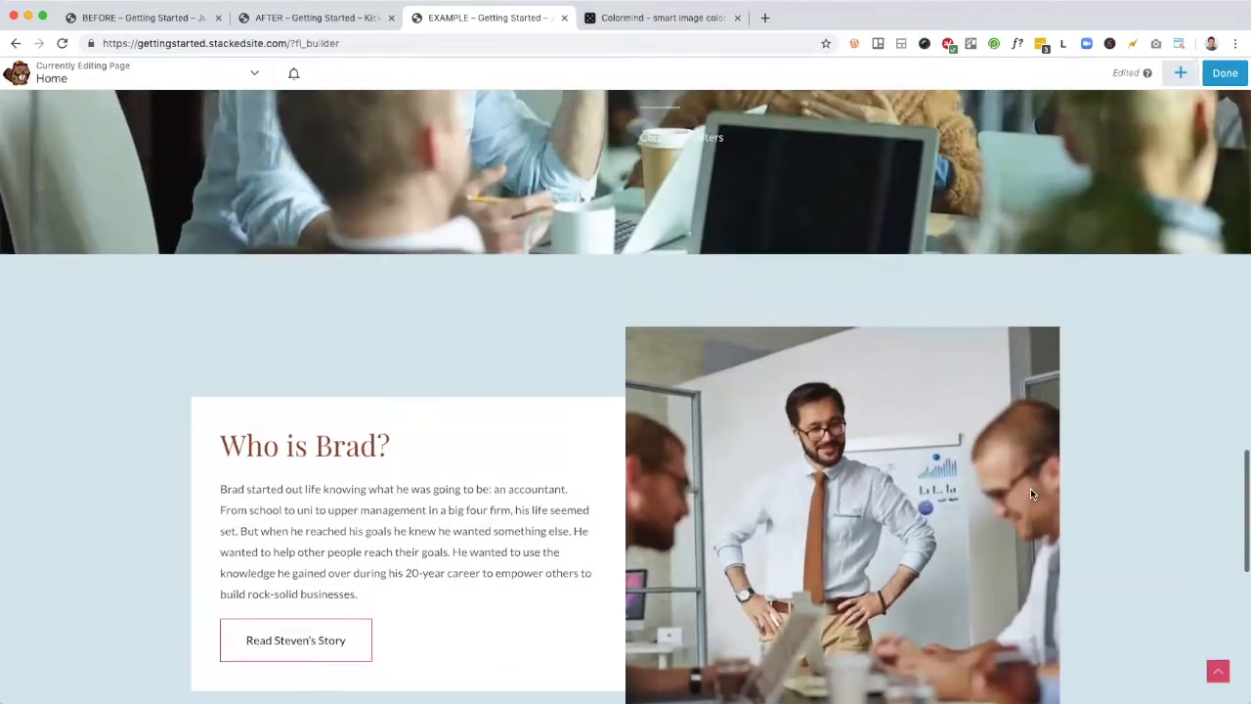
scroll(1030, 494, up, 15)
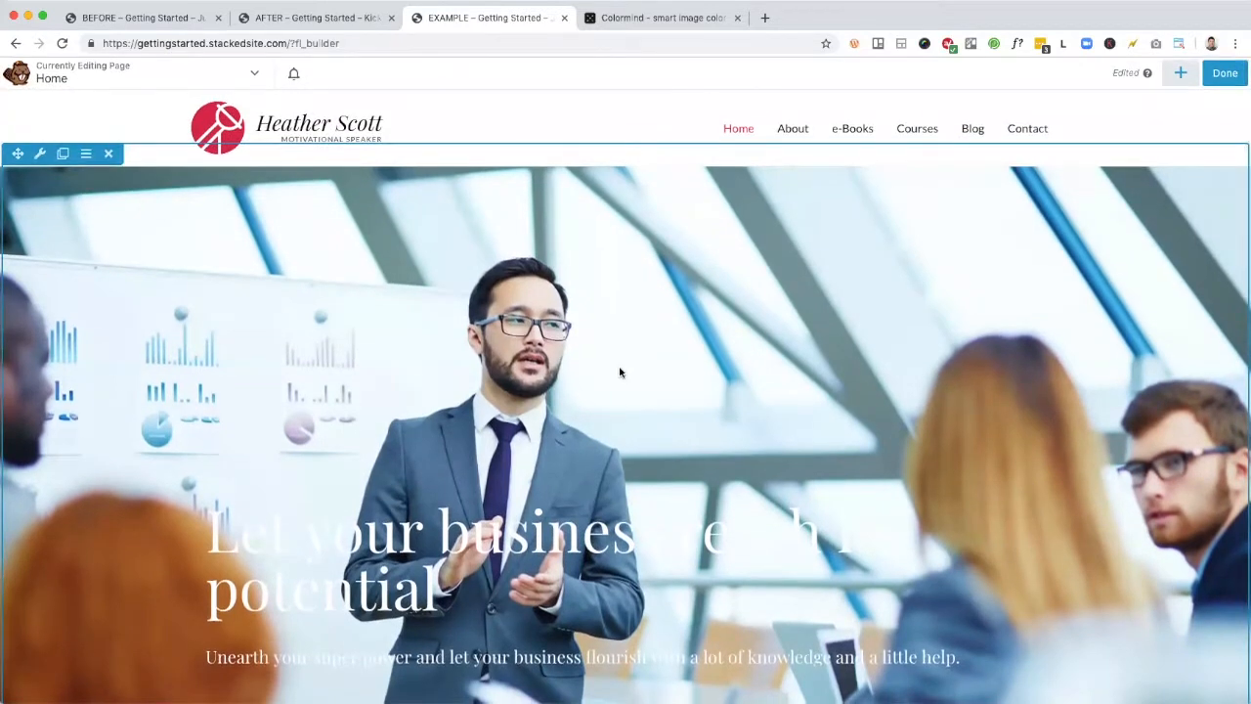
scroll(391, 450, down, 2)
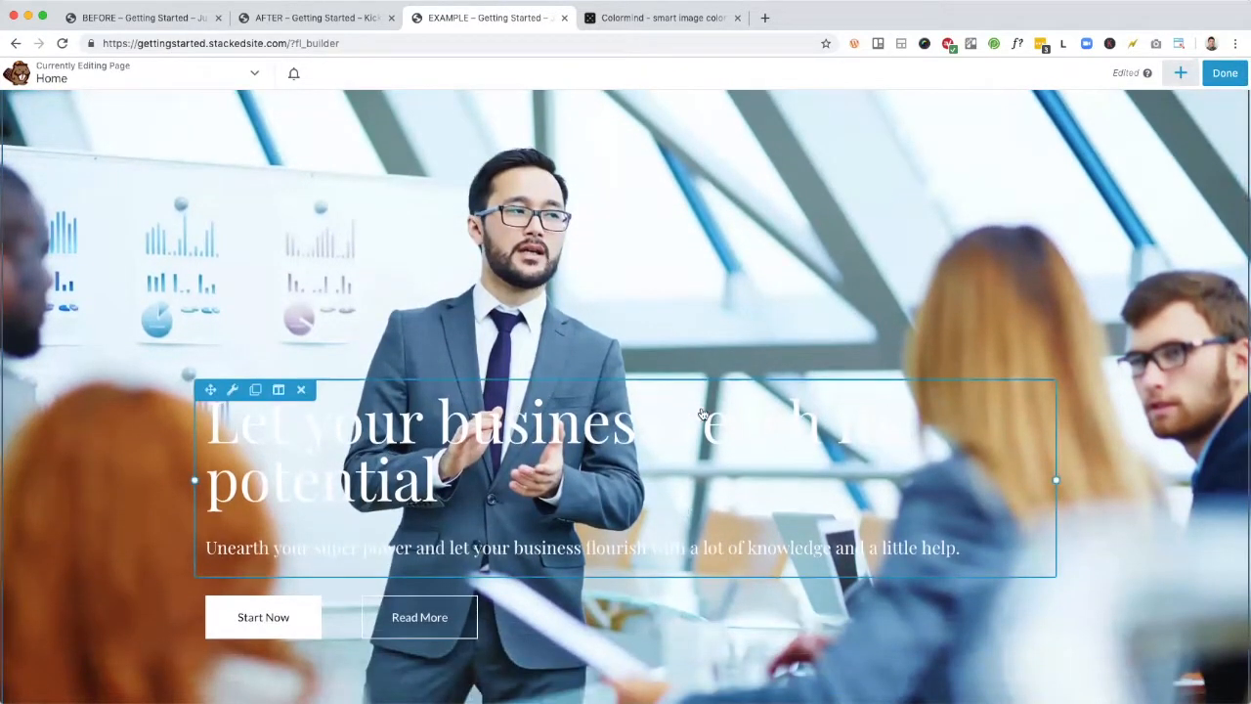
scroll(427, 510, up, 2)
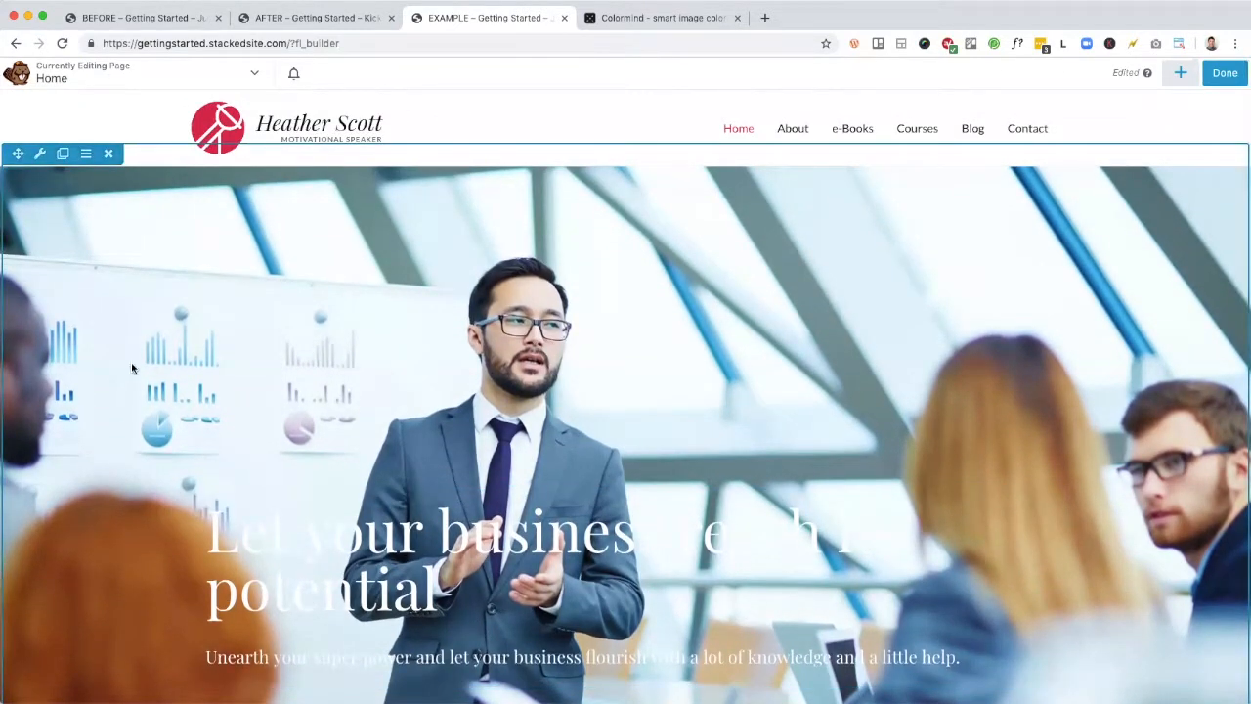
scroll(101, 267, down, 2)
scroll(95, 250, up, 2)
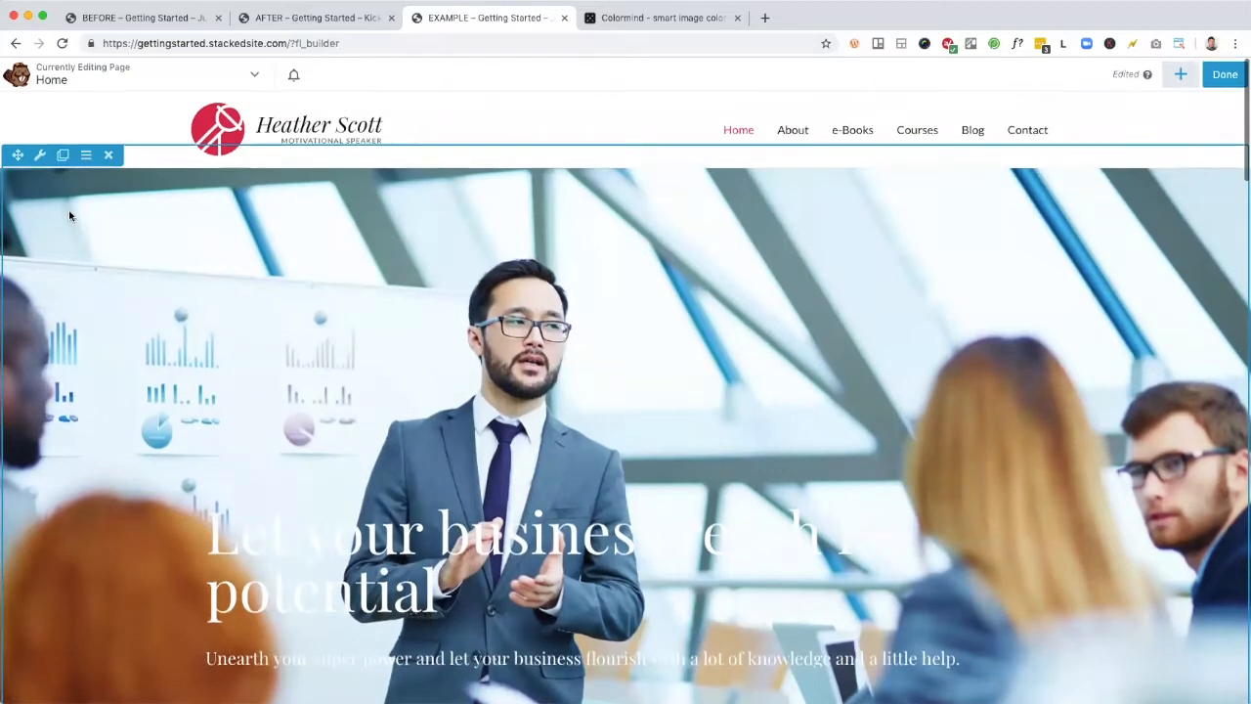
Step: Open the hero row's settings and bring up the color picker for its background overlay
click(39, 156)
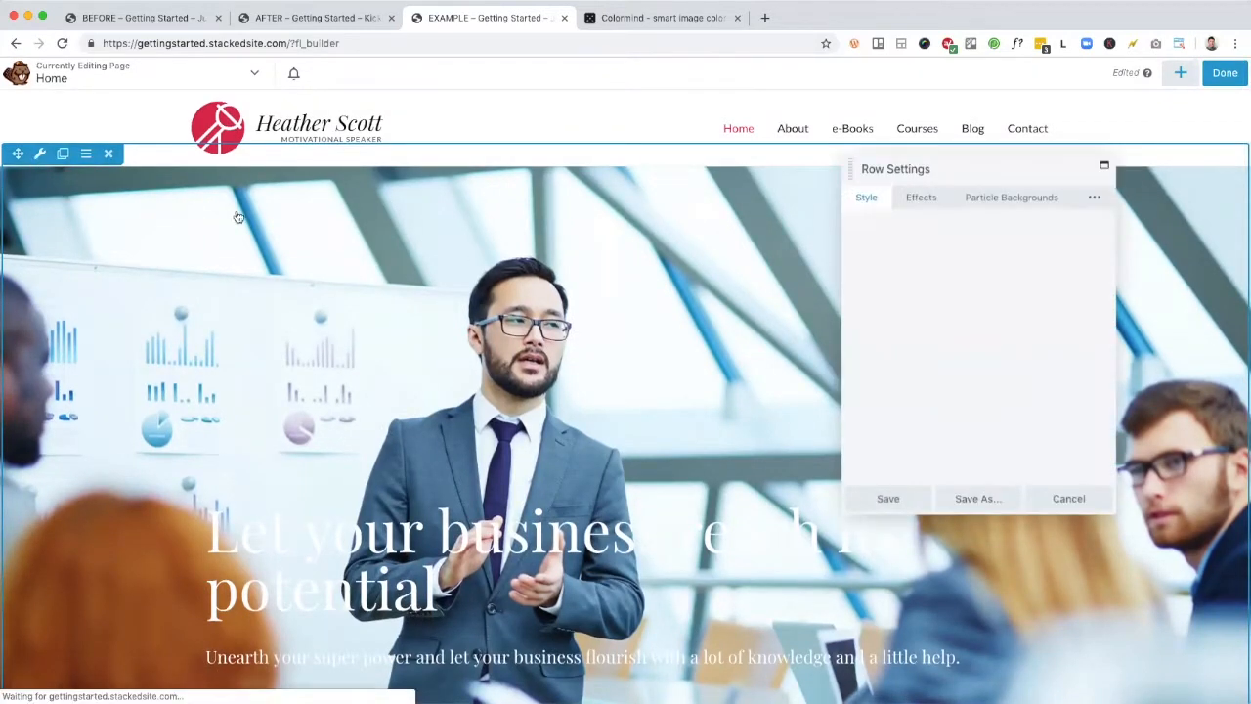
scroll(1052, 372, down, 8)
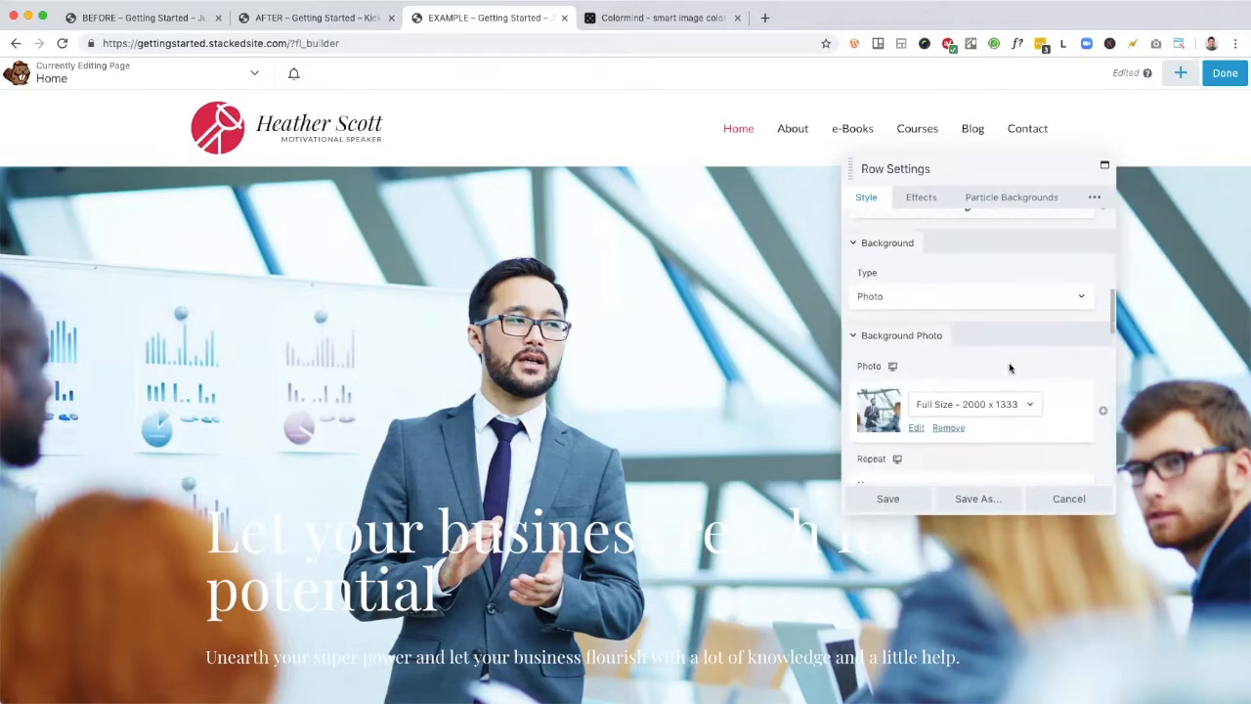
scroll(1010, 333, down, 5)
scroll(1009, 333, down, 3)
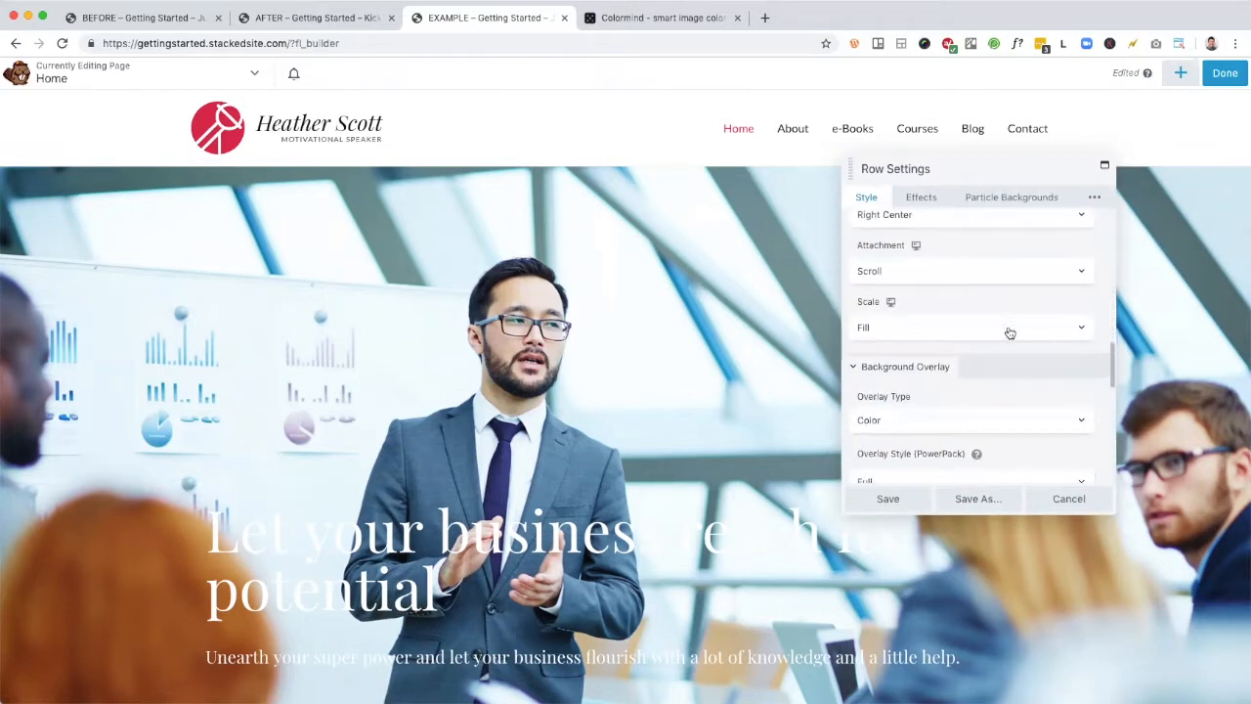
scroll(1016, 315, down, 2)
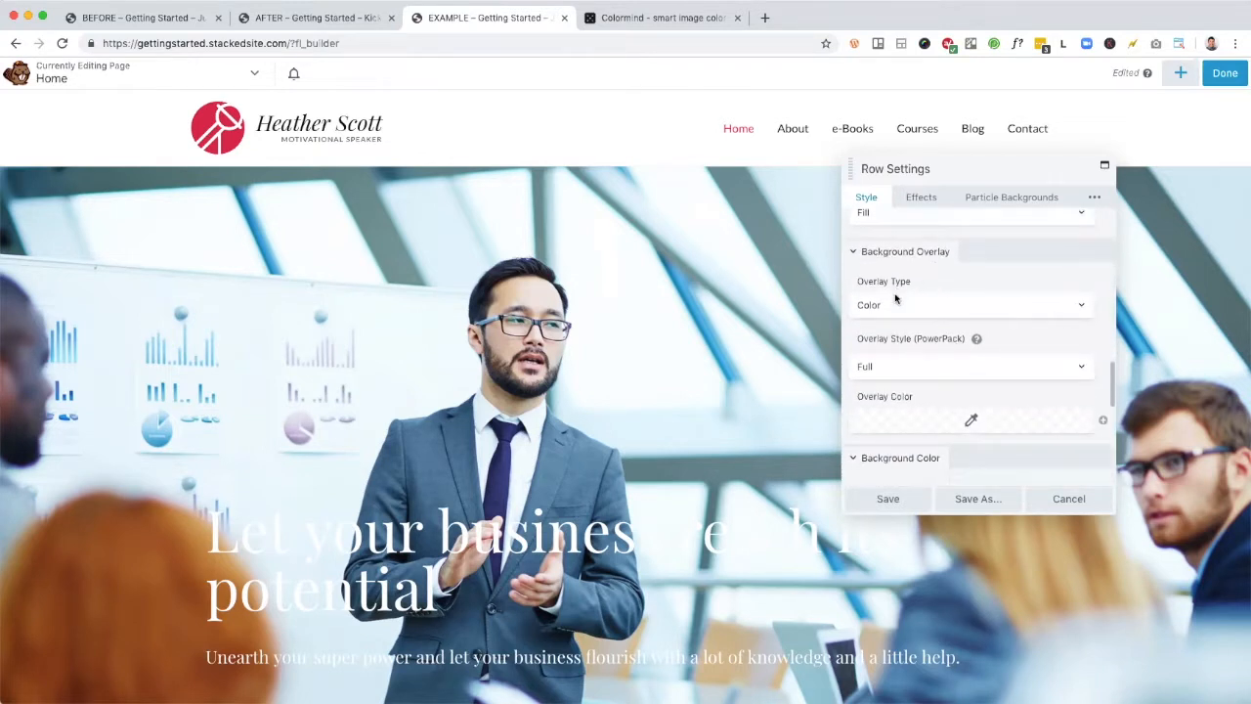
click(973, 427)
Step: Try a near-black #070000 overlay on the hero photo at 0.4 opacity, and return it to full opacity
drag(907, 538, 850, 599)
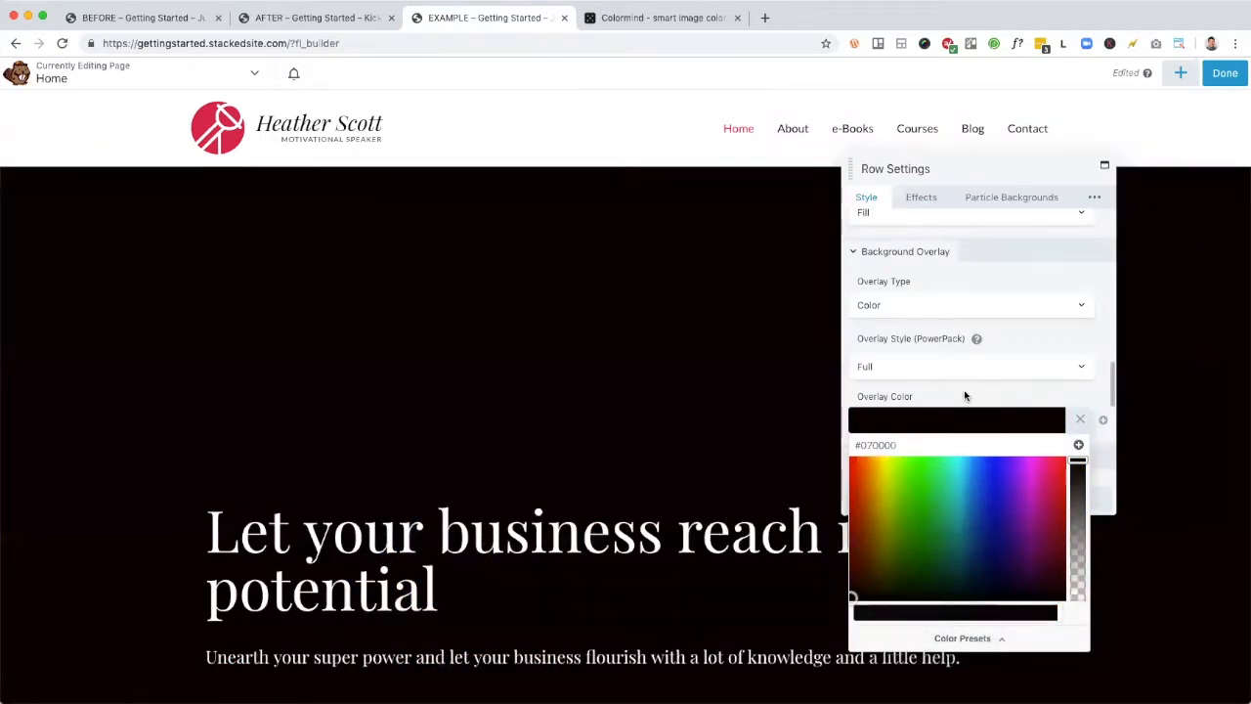
scroll(753, 453, down, 2)
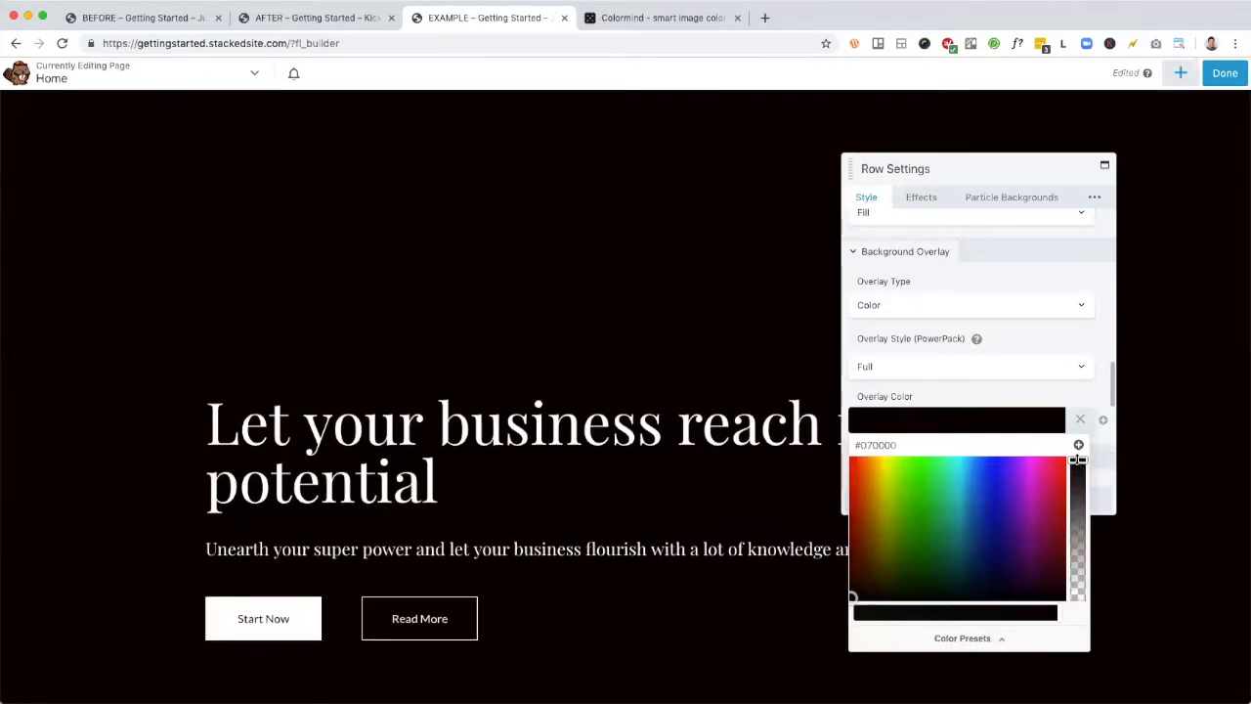
drag(1078, 459, 1079, 550)
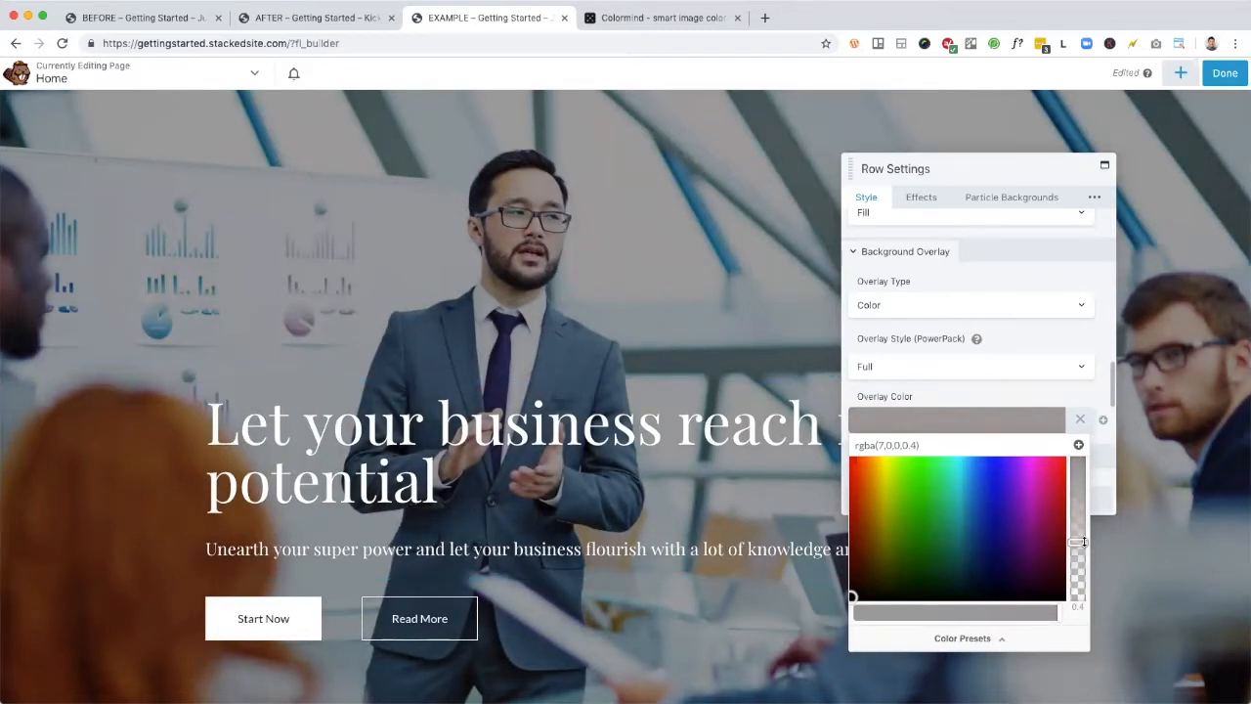
drag(1079, 541, 1073, 457)
click(986, 443)
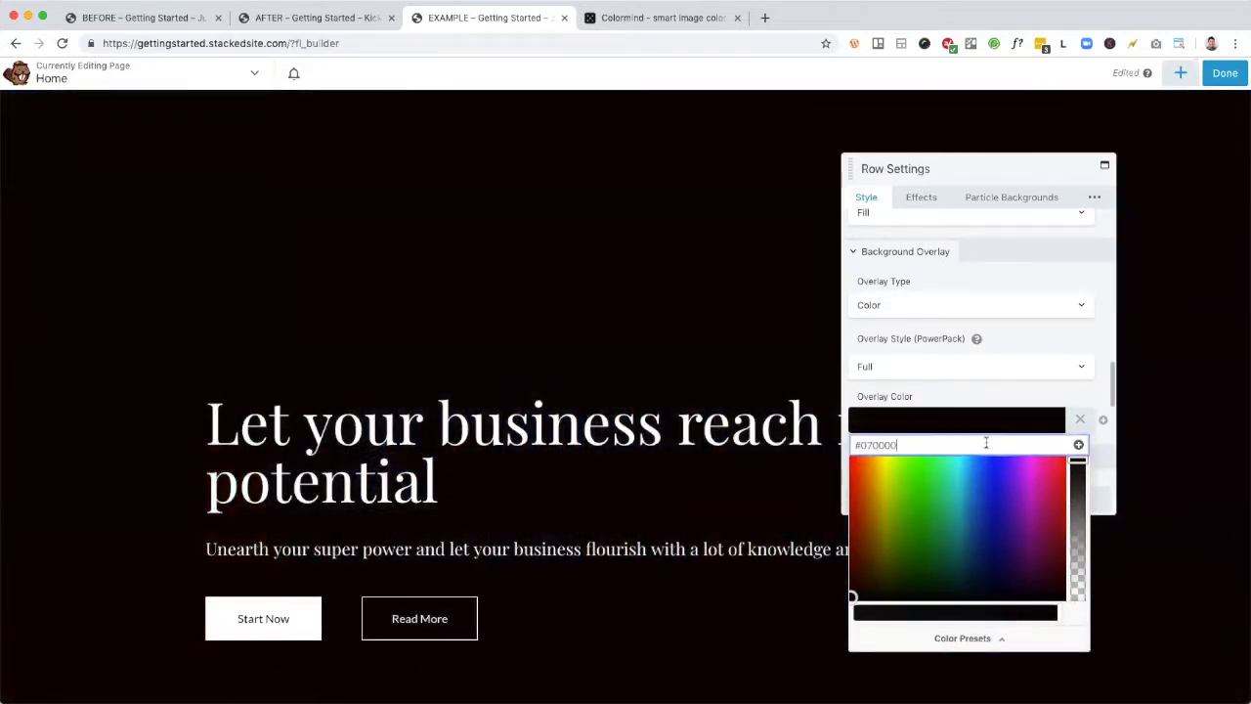
Step: Set the hero row's overlay color to the preset #2f5976 at 0.5 opacity and save the row settings
click(988, 636)
click(907, 493)
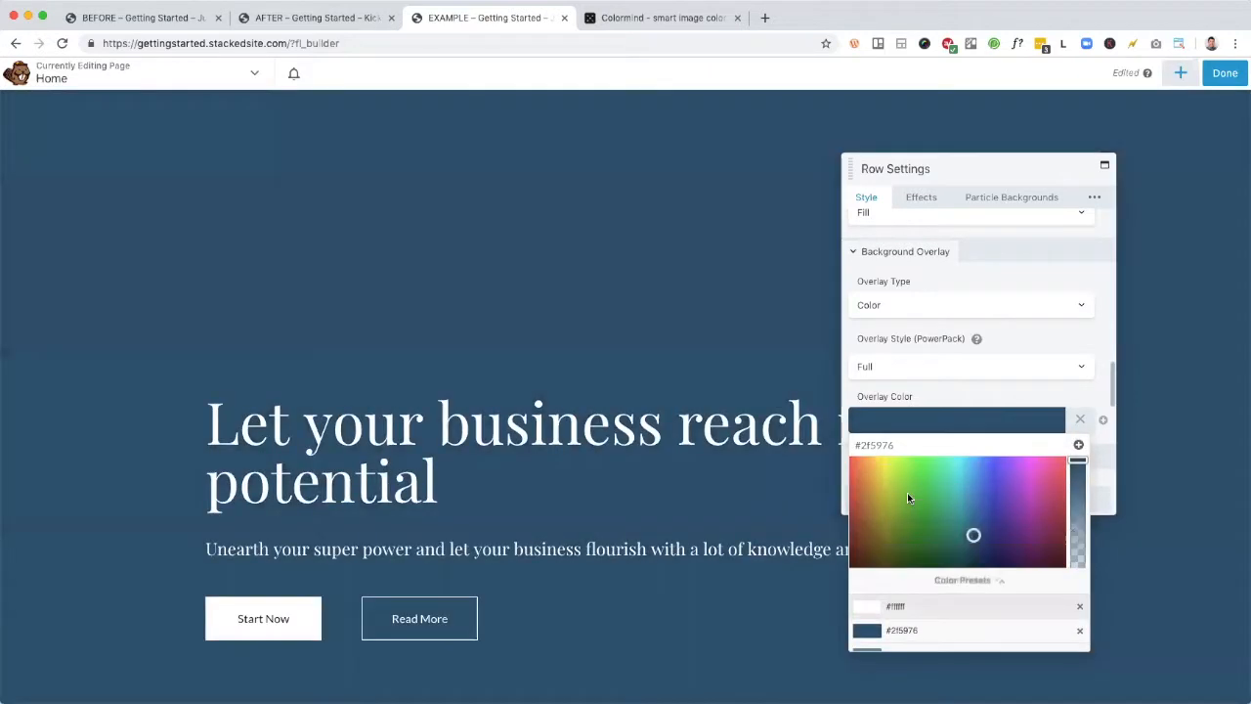
drag(1075, 457, 1075, 528)
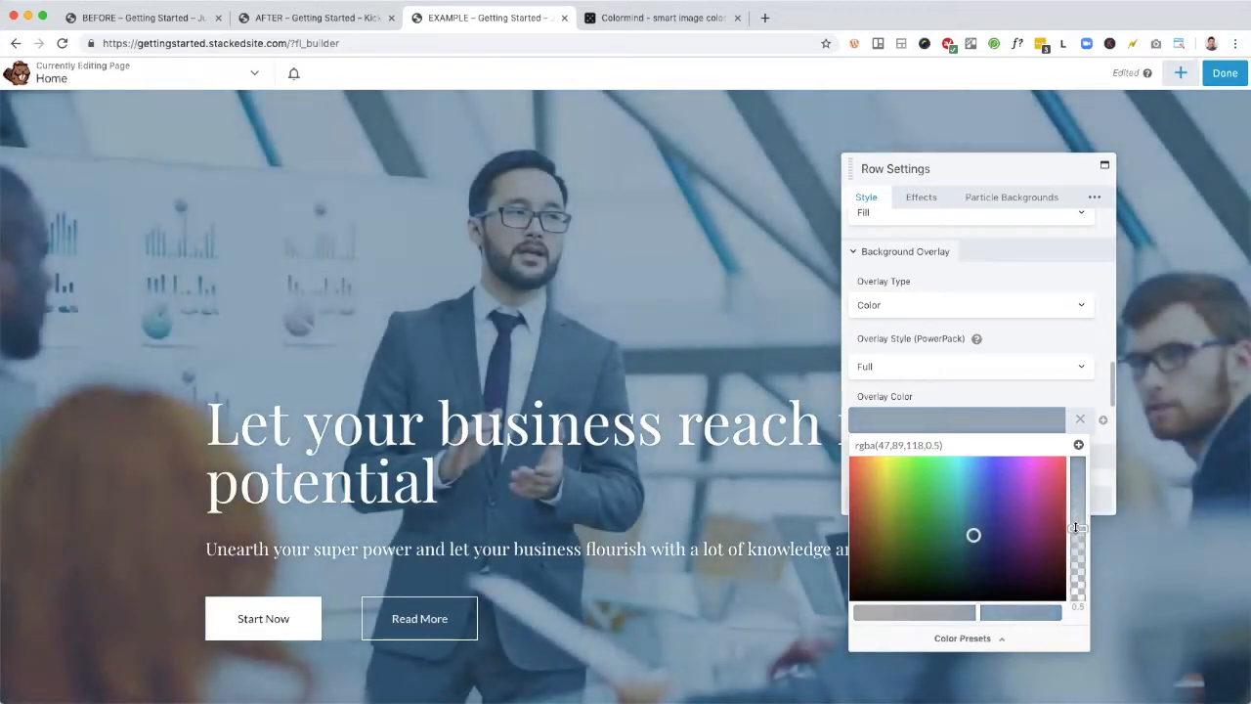
click(1029, 264)
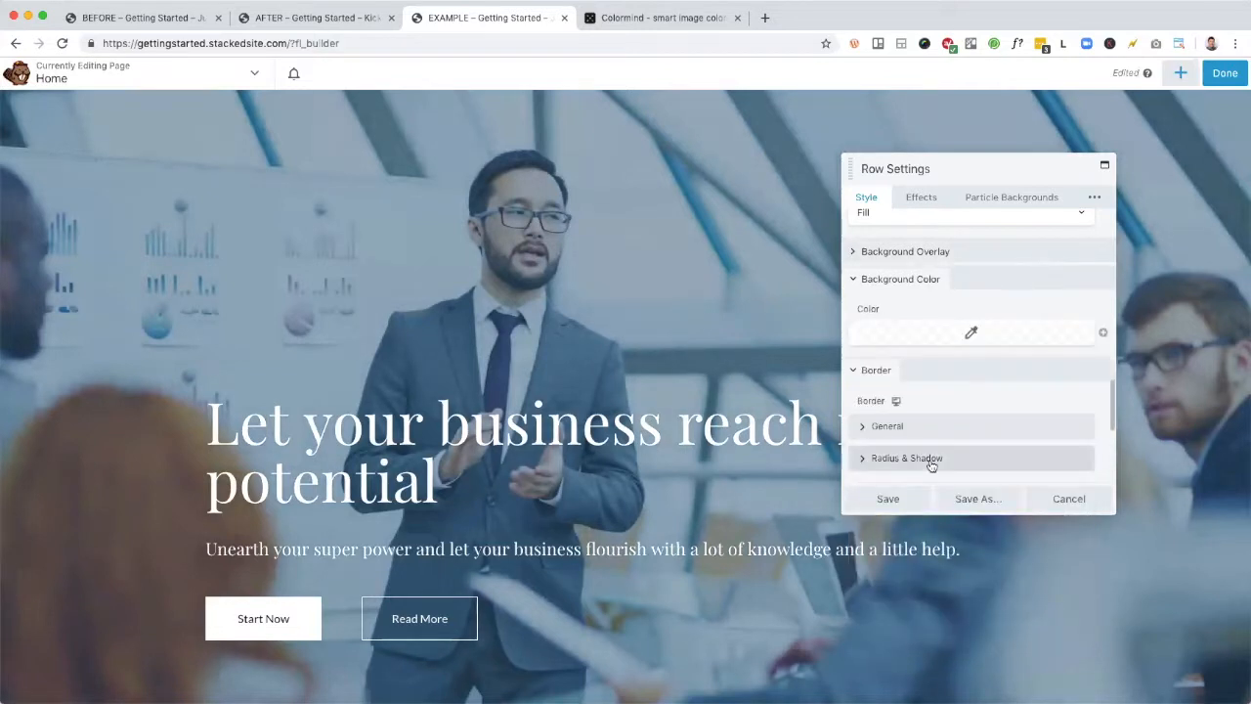
click(896, 500)
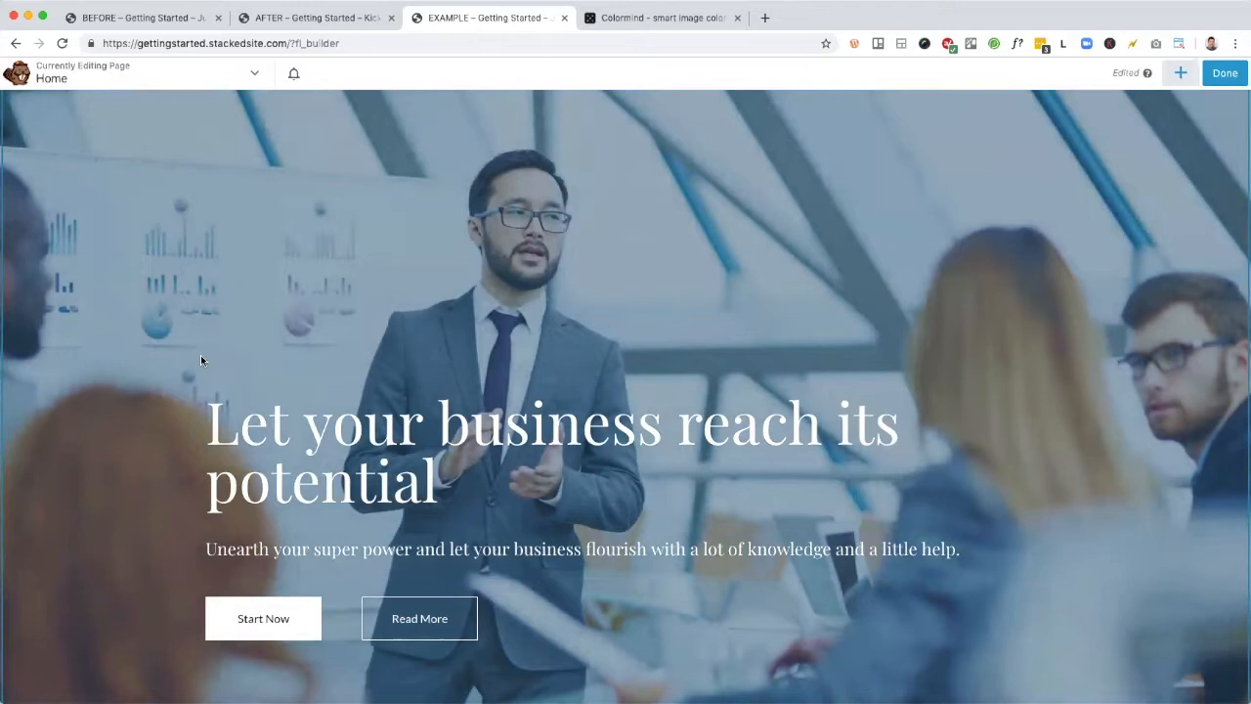
Step: Set the Testimonials row's background overlay color to the preset #2f5976 at 0.5 opacity and save the row settings
scroll(200, 358, down, 9)
scroll(200, 358, down, 8)
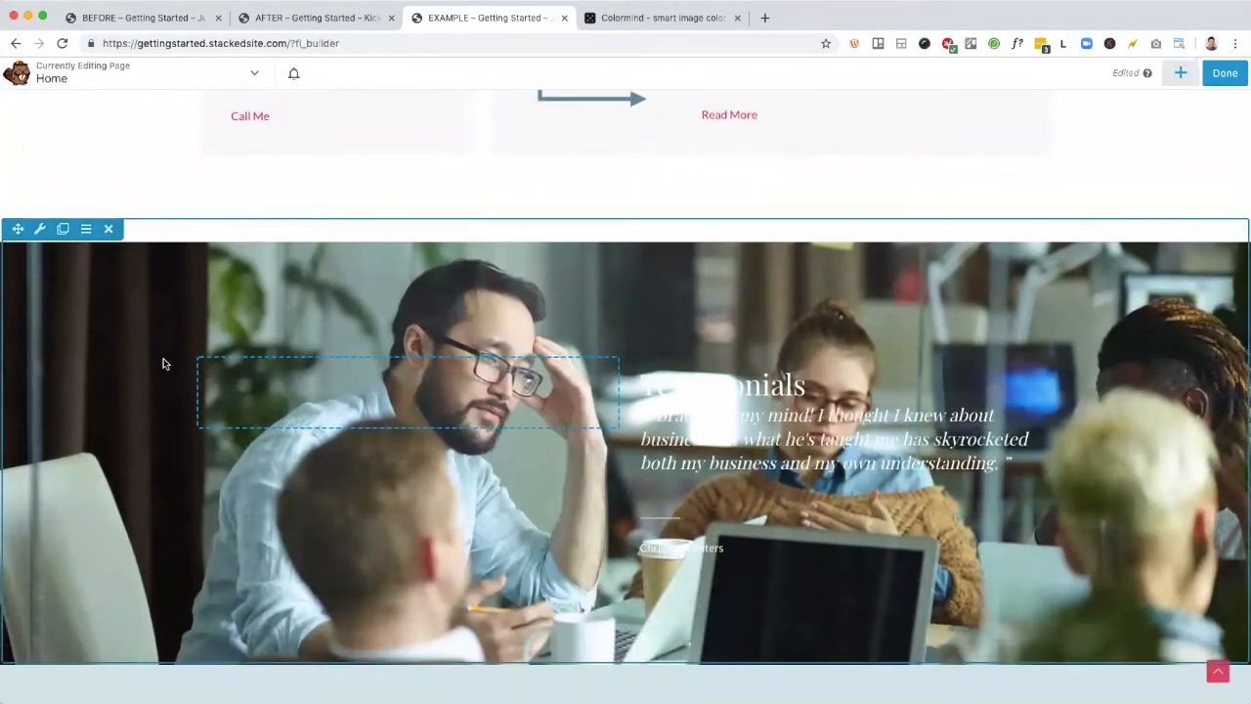
click(40, 230)
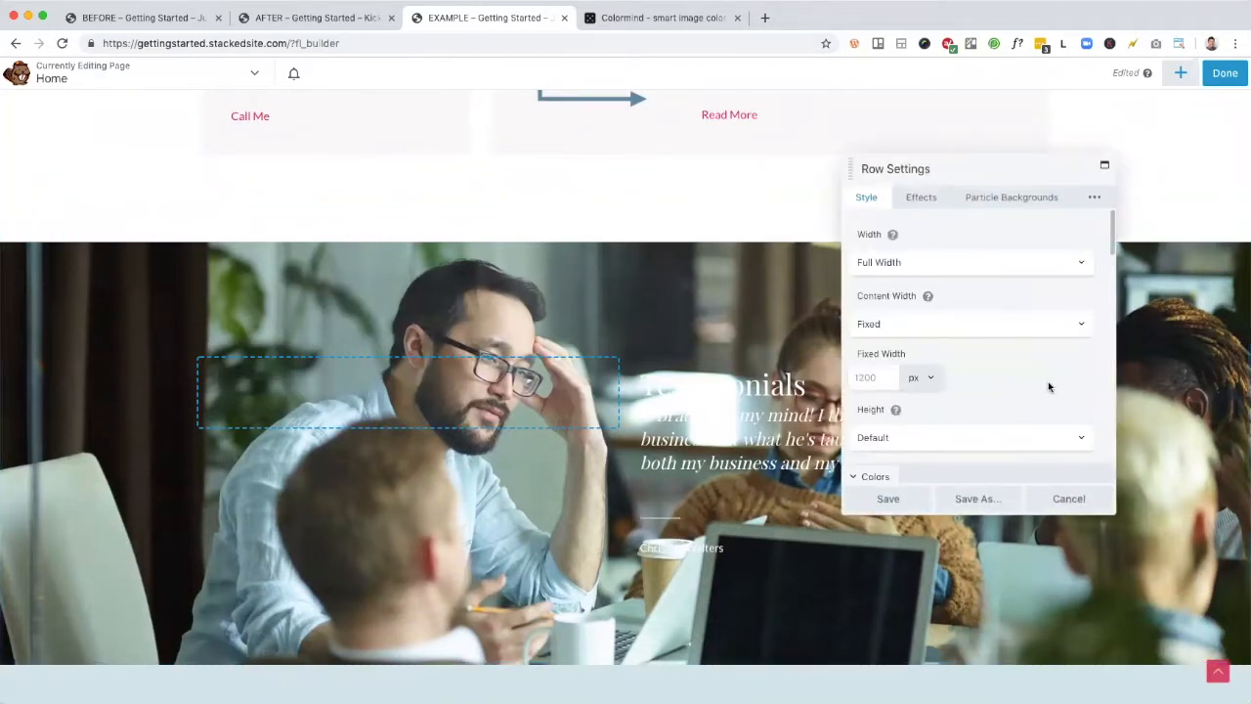
scroll(1049, 387, down, 8)
scroll(1039, 382, down, 10)
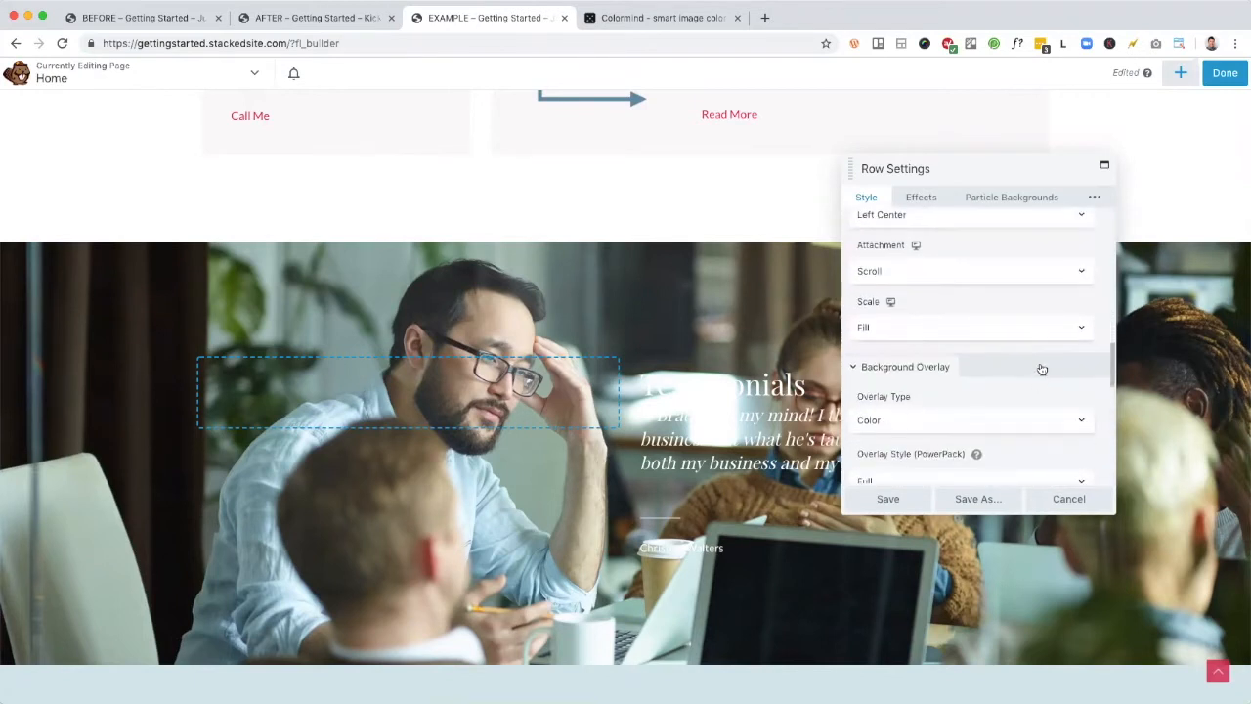
scroll(1042, 368, down, 4)
click(971, 368)
click(985, 587)
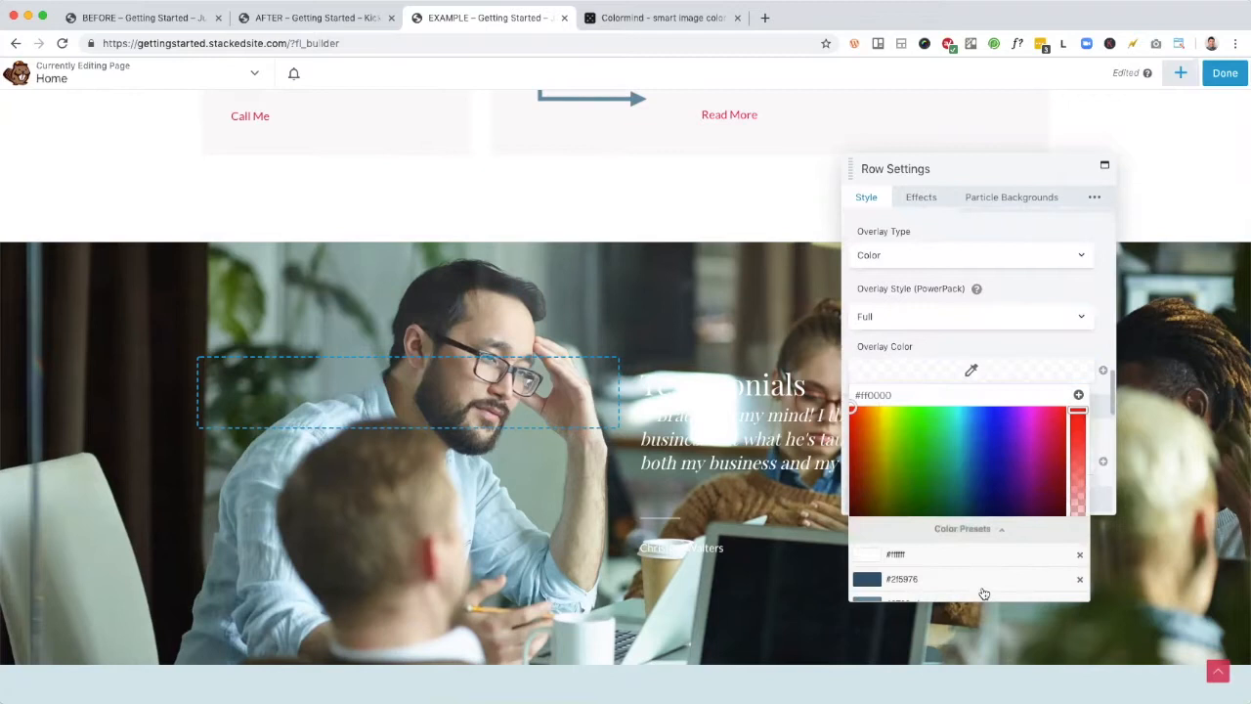
click(907, 452)
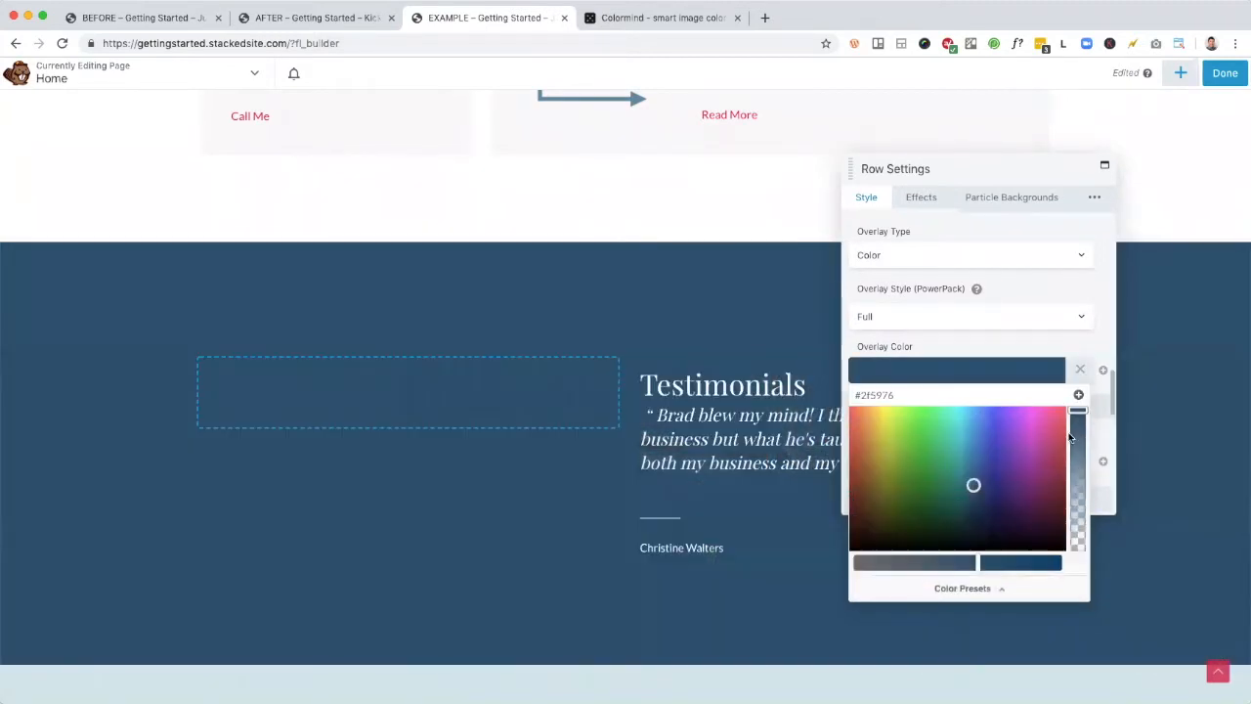
drag(1079, 411, 1077, 480)
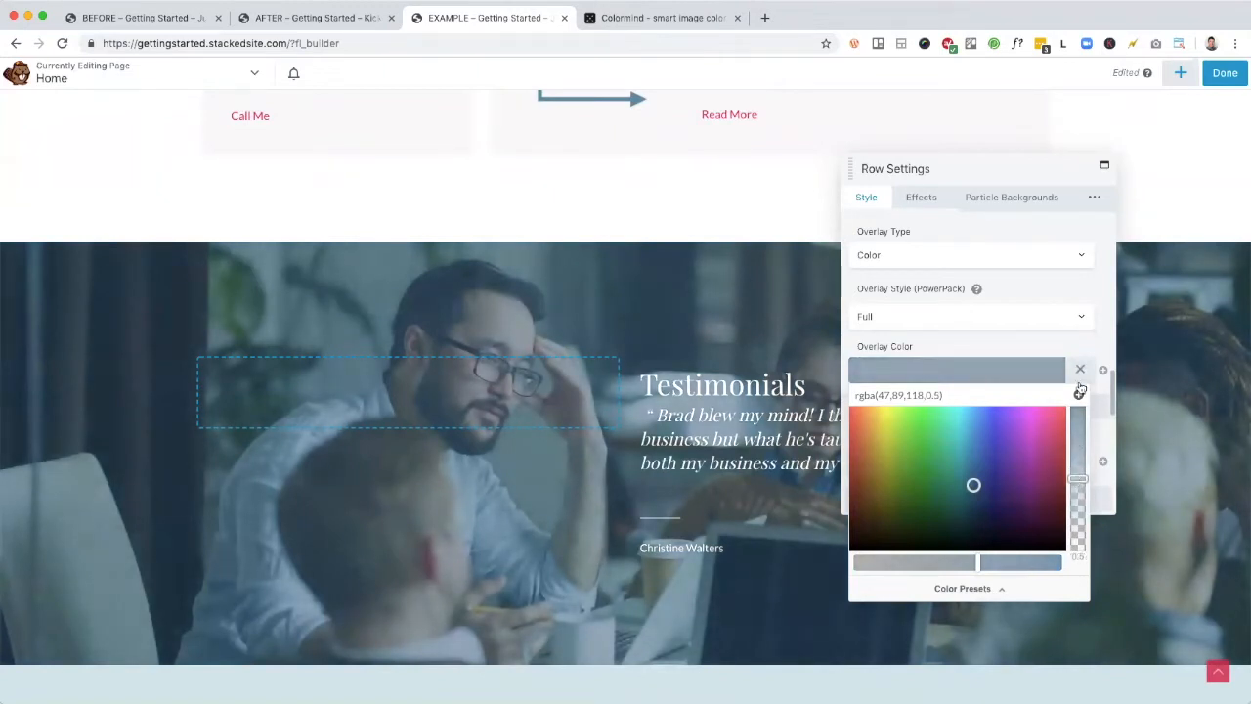
click(1102, 342)
click(892, 501)
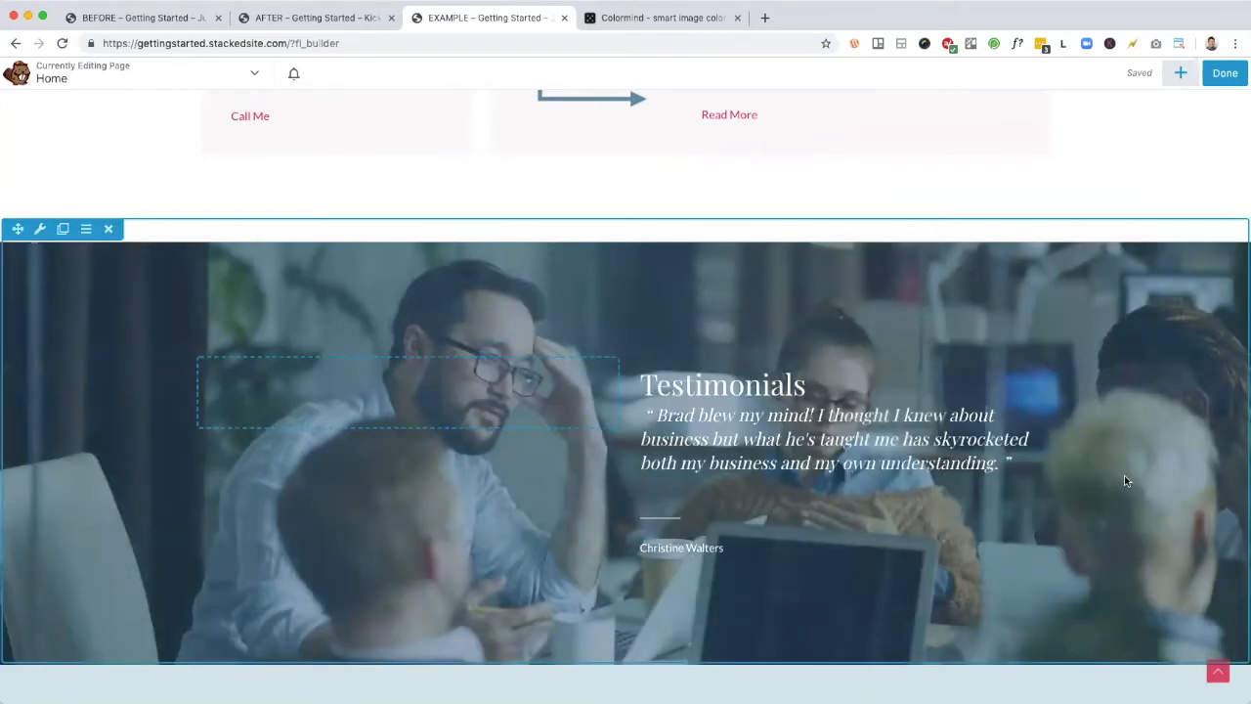
Step: Review the recolored Home page from the hero section through the service boxes and testimonials to the footer
scroll(1125, 475, down, 10)
key(super+Tab)
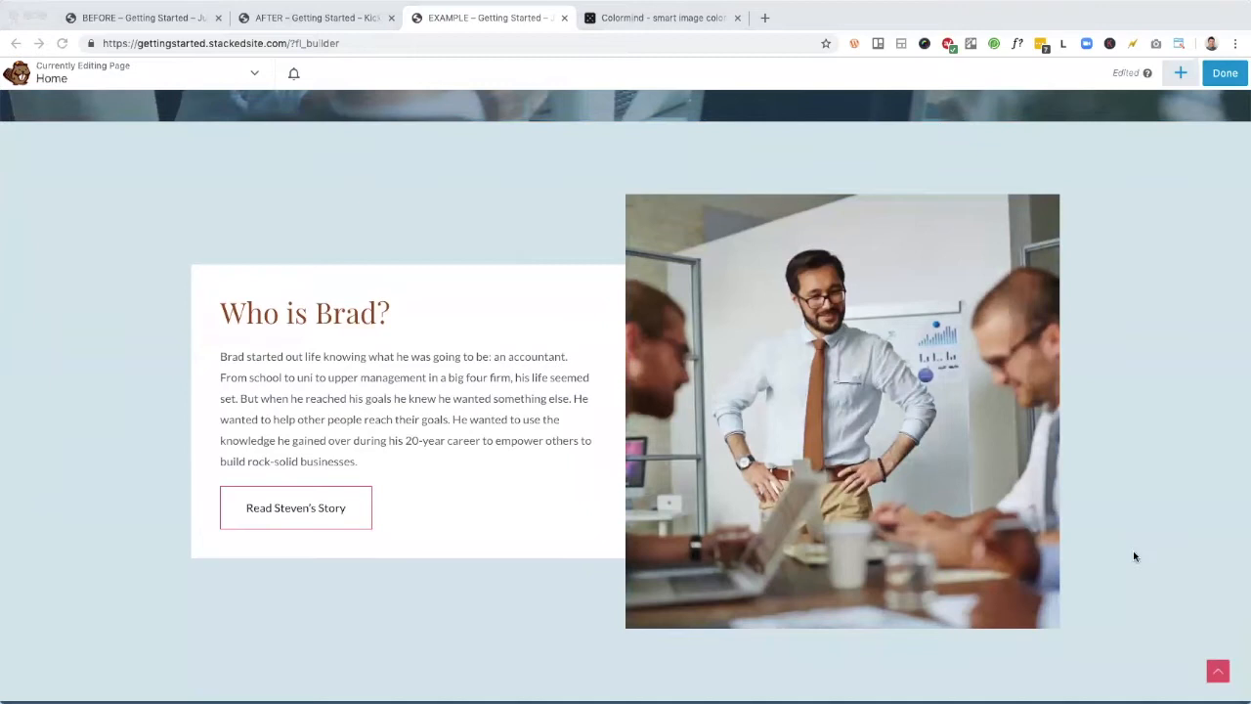
scroll(1134, 555, down, 3)
scroll(1134, 555, up, 15)
scroll(1133, 555, up, 15)
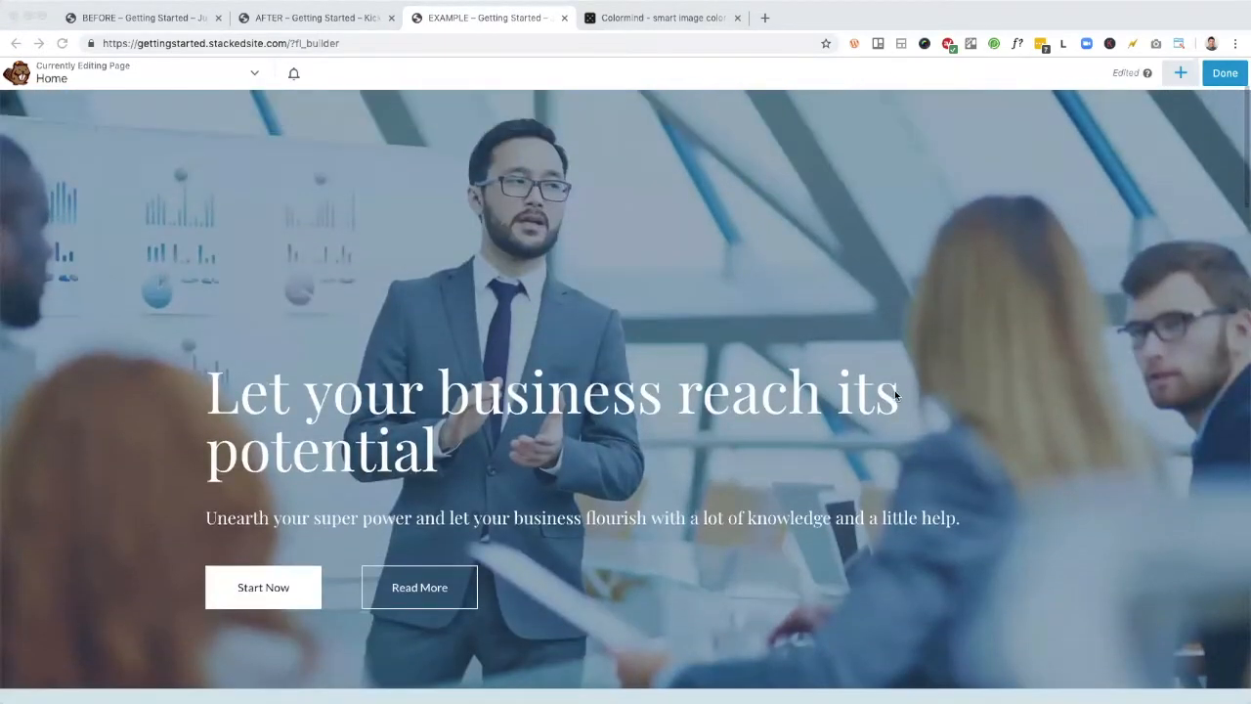
scroll(1041, 341, down, 15)
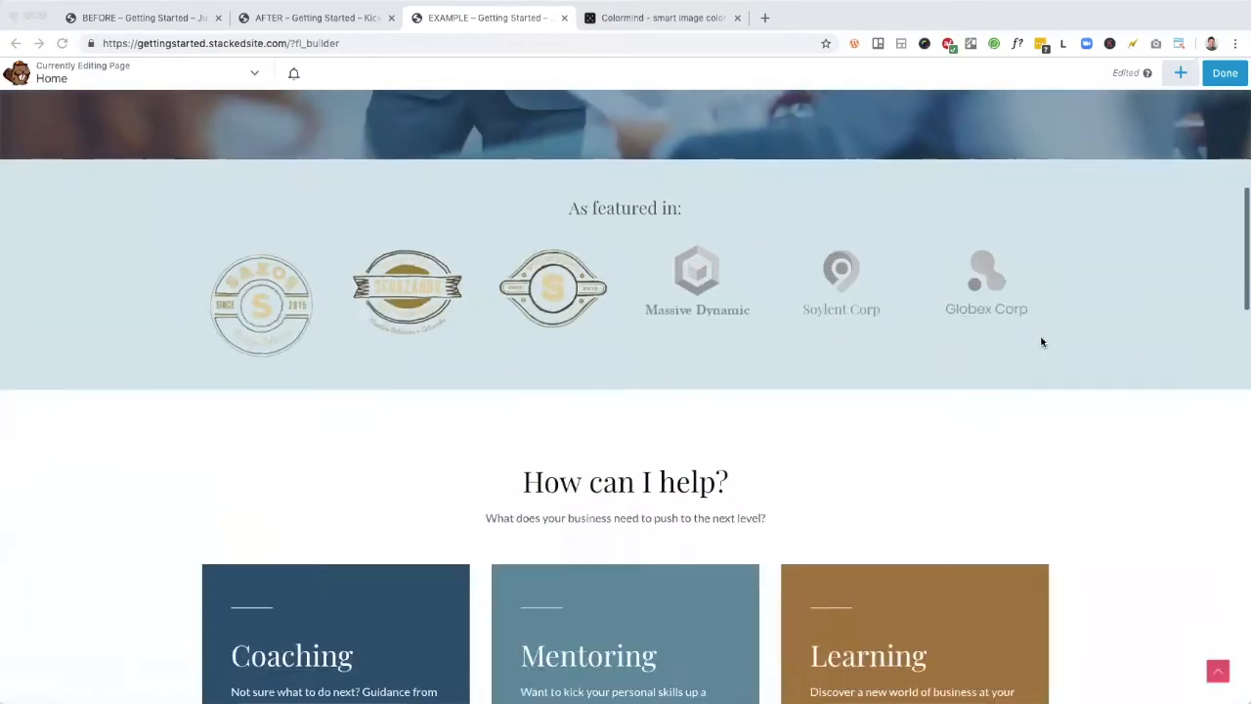
scroll(1064, 369, down, 5)
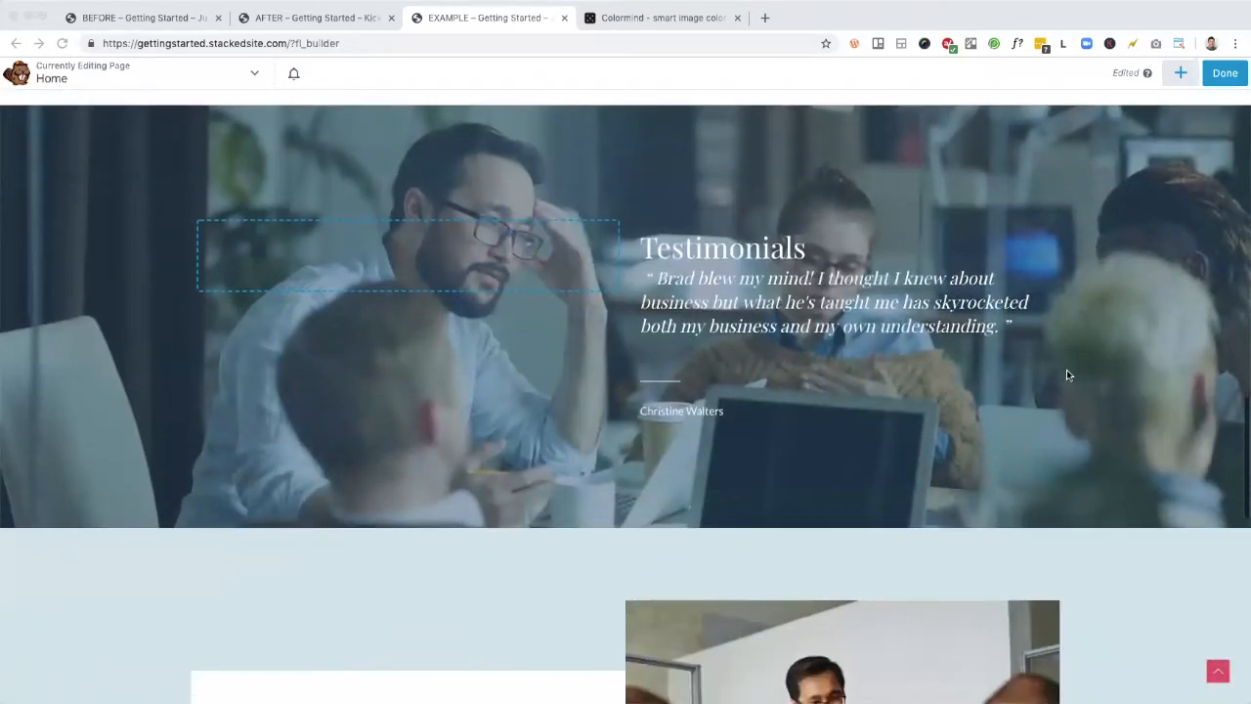
scroll(1084, 417, down, 5)
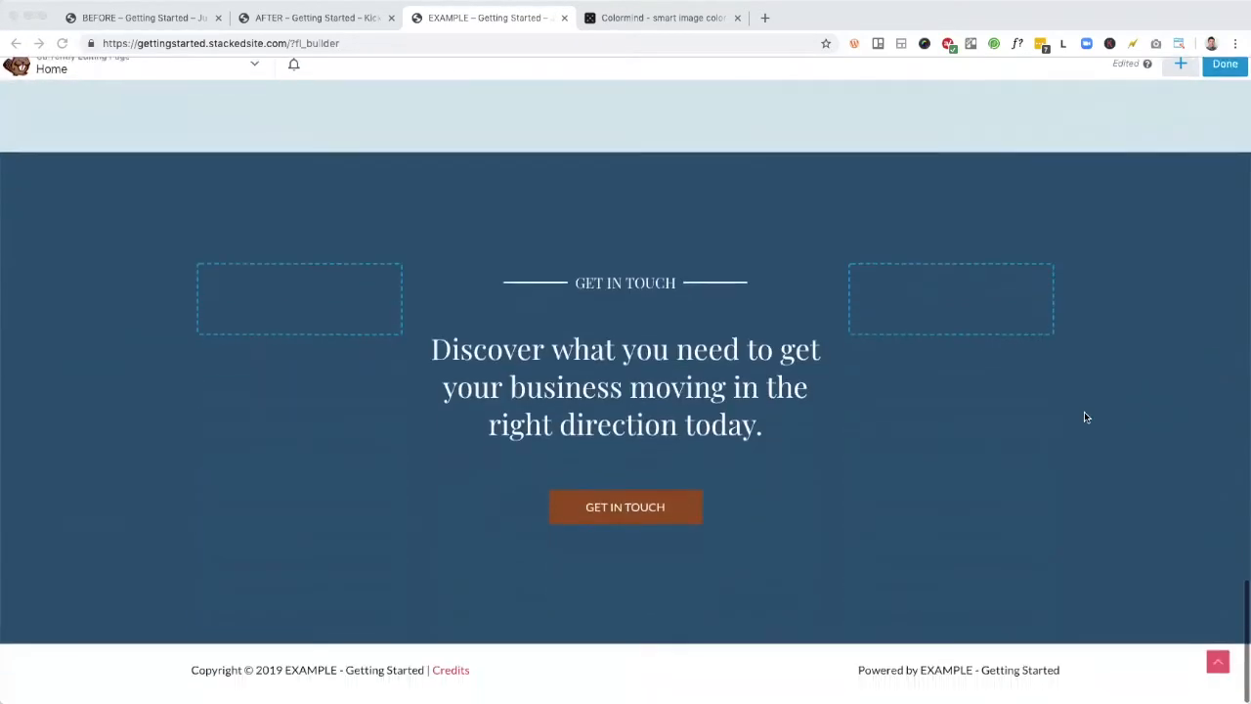
scroll(1084, 417, up, 20)
scroll(1084, 417, up, 5)
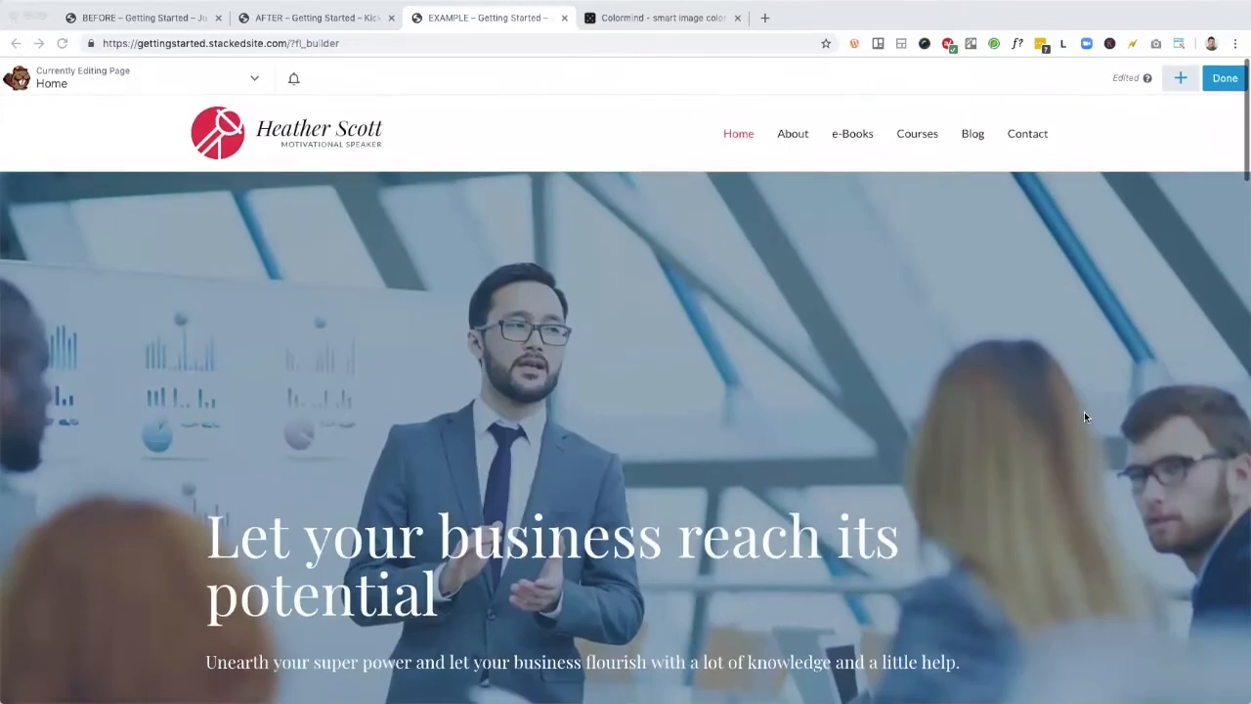